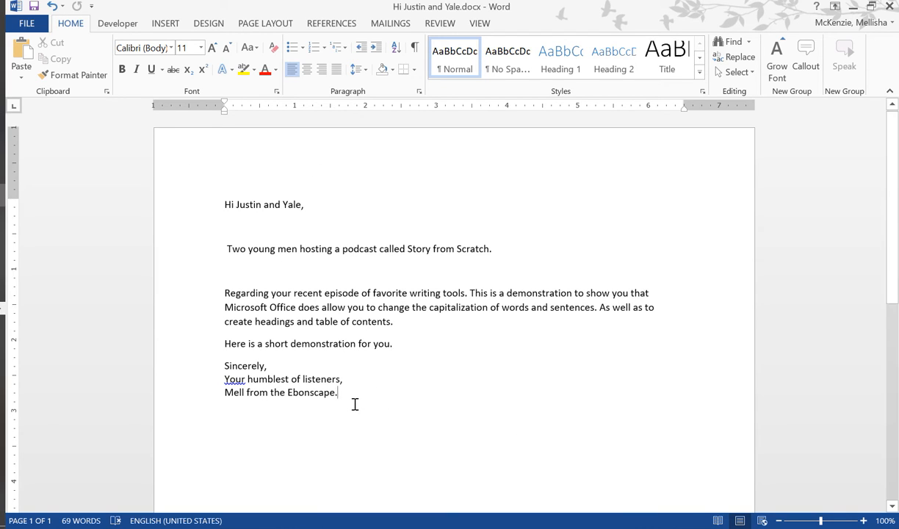
- Change the text of the whole letter to UPPERCASE
mouse_move(355, 404)
left_mouse_down()
mouse_move(211, 236)
mouse_move(198, 194)
left_mouse_up()
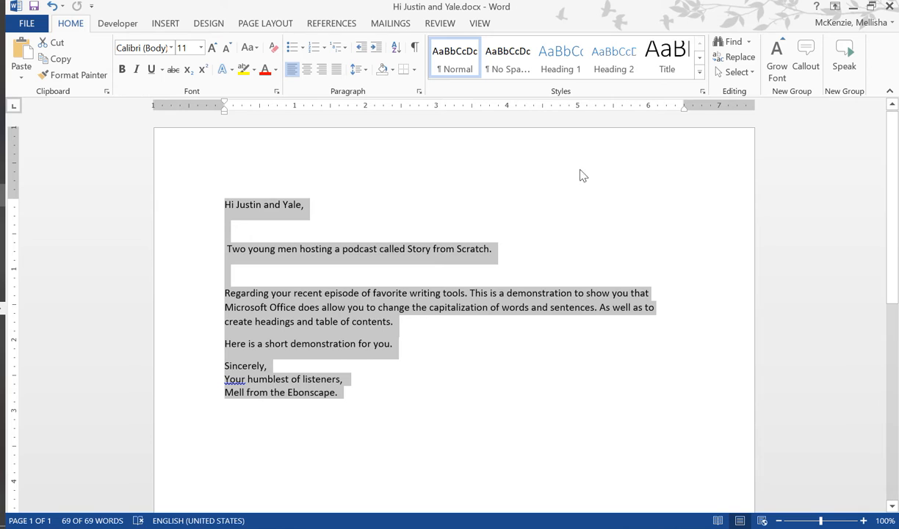
left_click(256, 49)
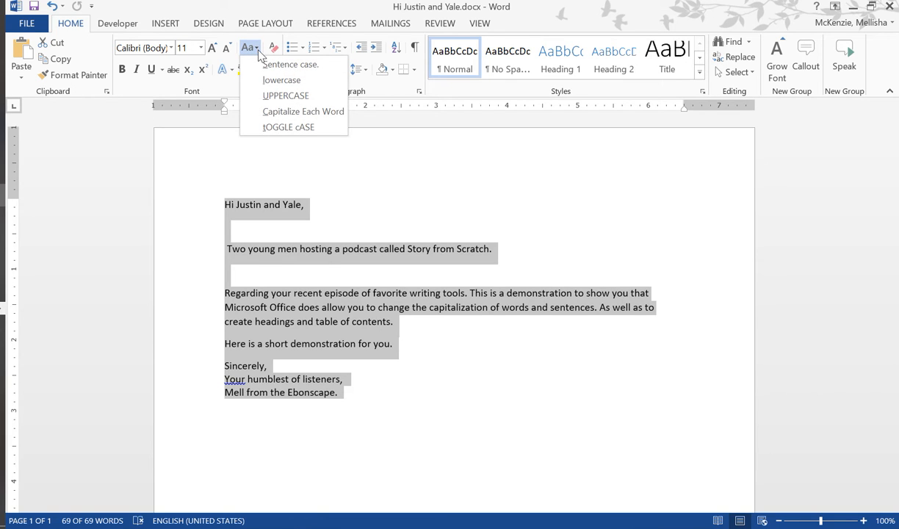
left_click(291, 97)
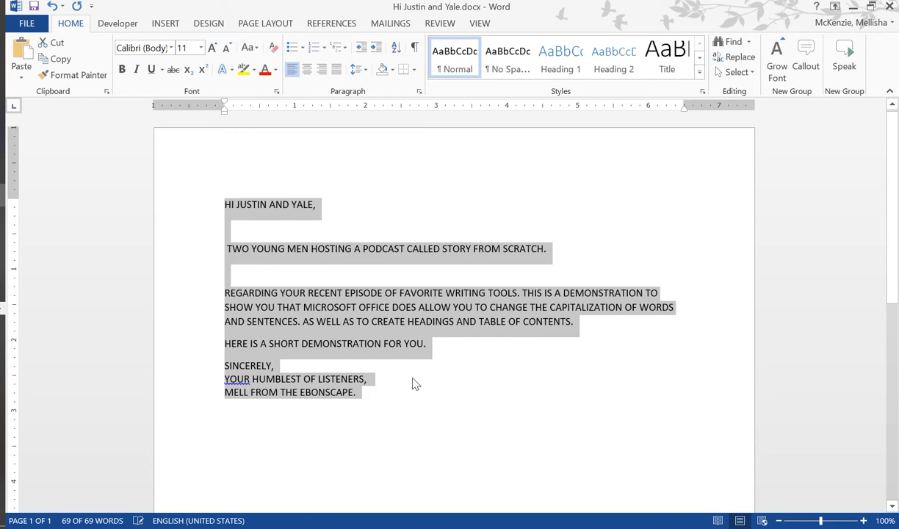
left_click(479, 419)
- Apply the Capitalize Each Word case to the whole letter
left_click_drag(391, 391, 146, 159)
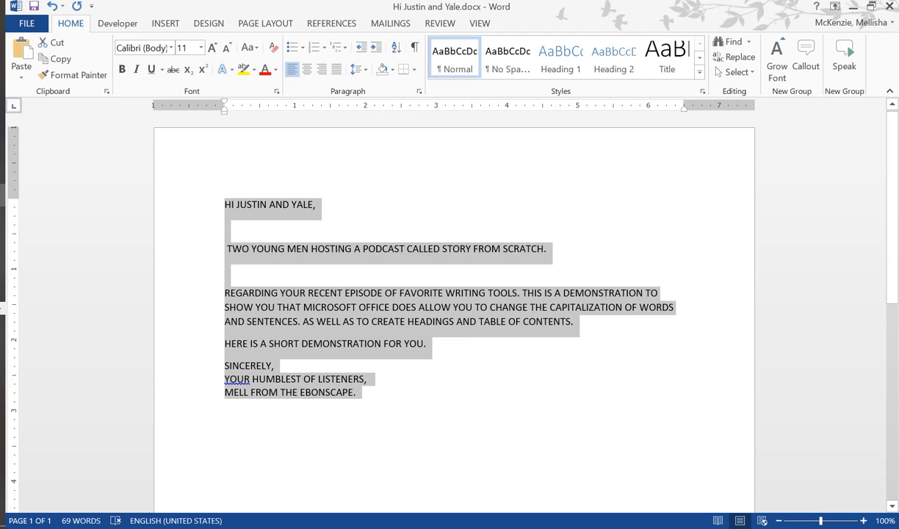
left_click(349, 441)
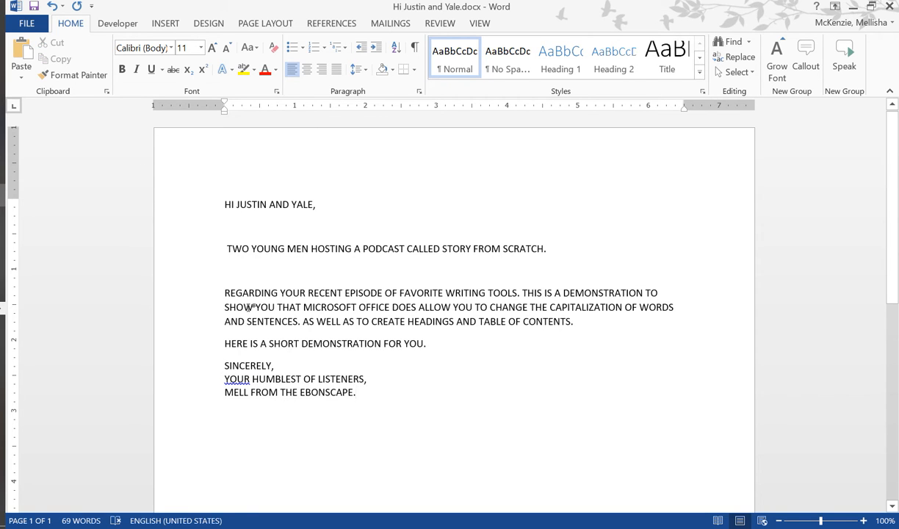
triple_click(153, 163)
left_click(257, 50)
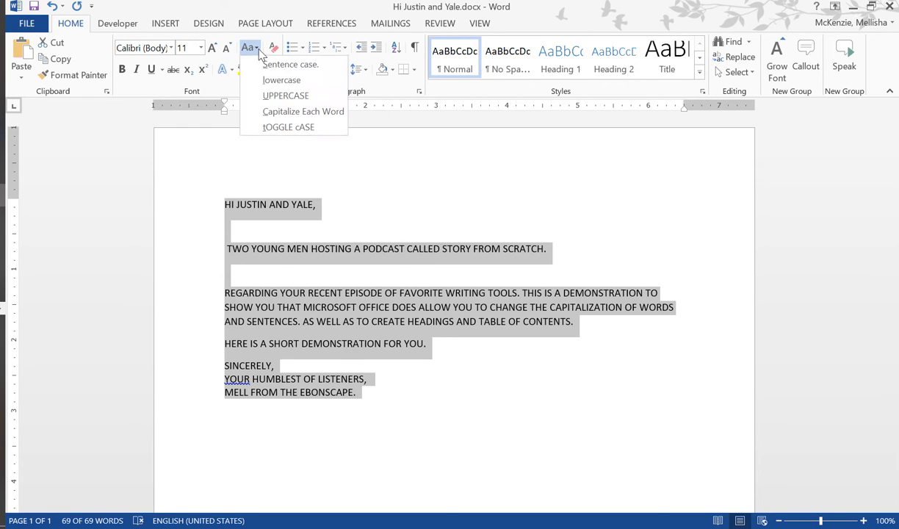
left_click(302, 112)
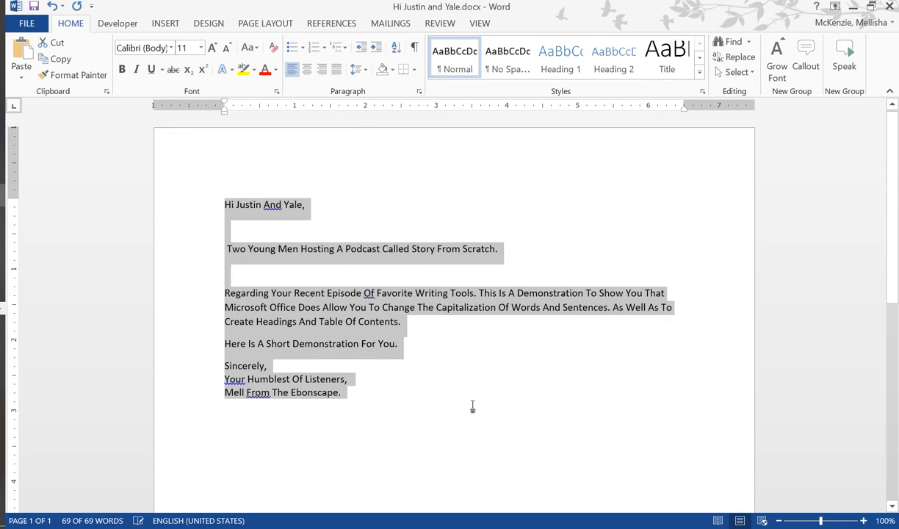
left_click(472, 406)
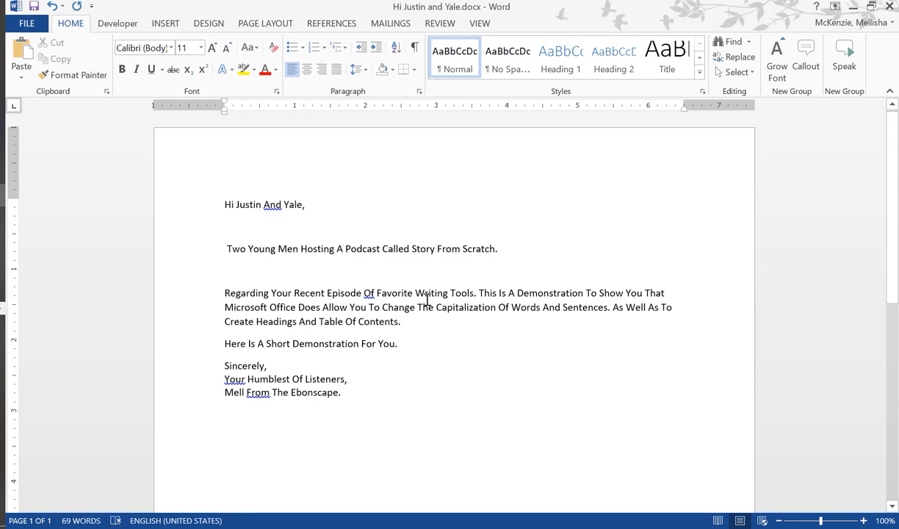
- Convert the whole letter, from the greeting to the signature, to Sentence case
left_click_drag(344, 400, 204, 212)
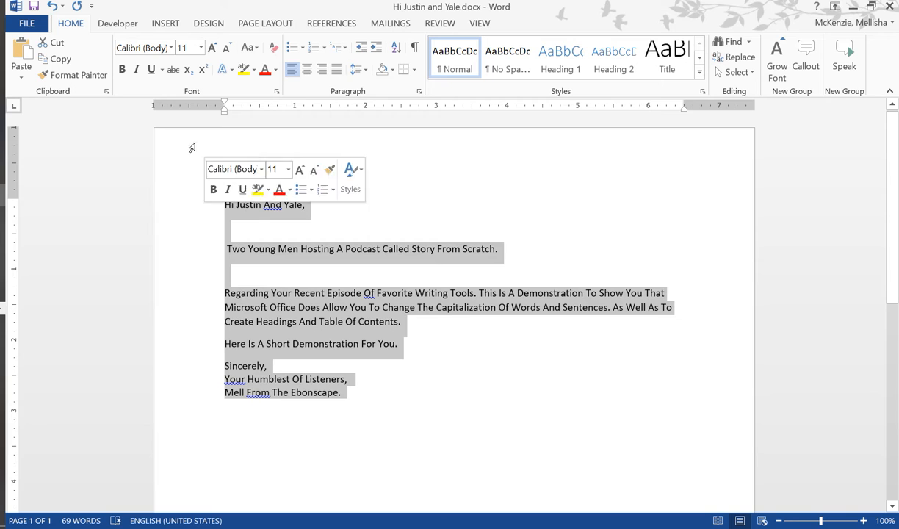
left_click(257, 49)
left_click(290, 62)
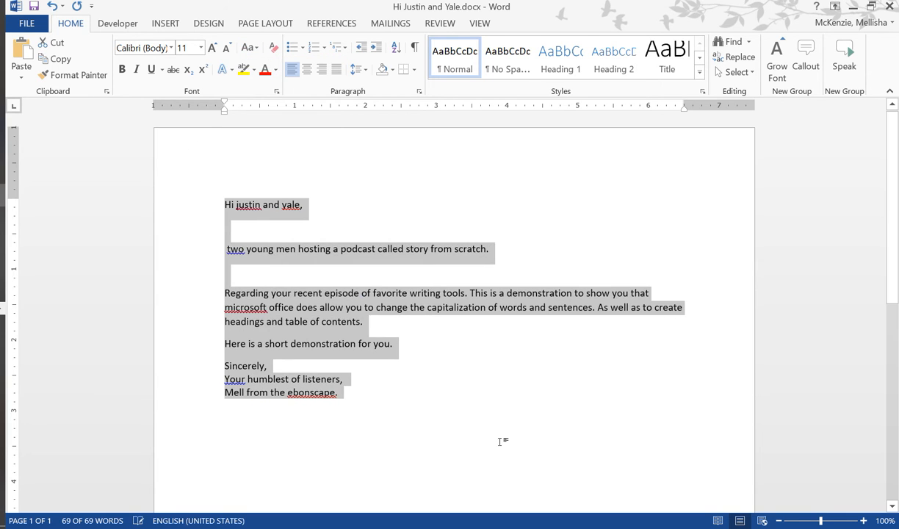
left_click(440, 376)
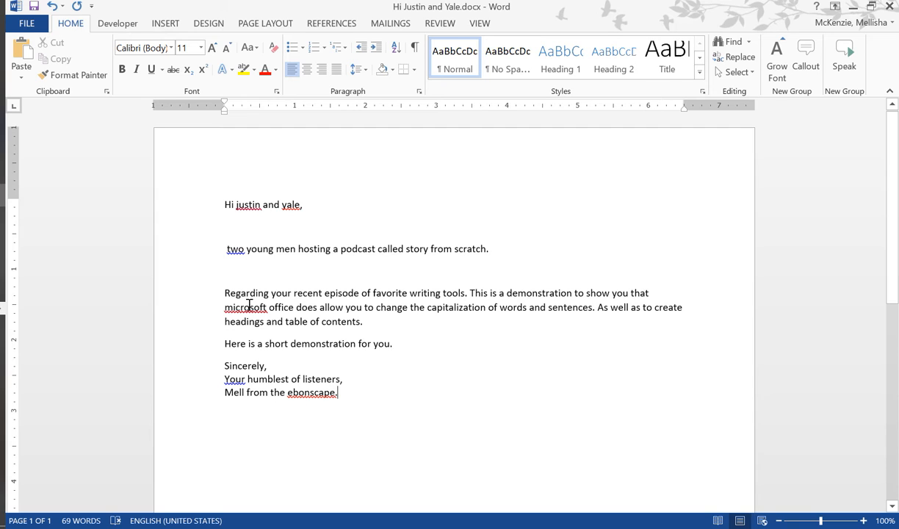
- Correct the misspelled words in the body and signature to "Microsoft" and "Ebonscape" using the spelling suggestions
right_click(249, 304)
left_click(331, 324)
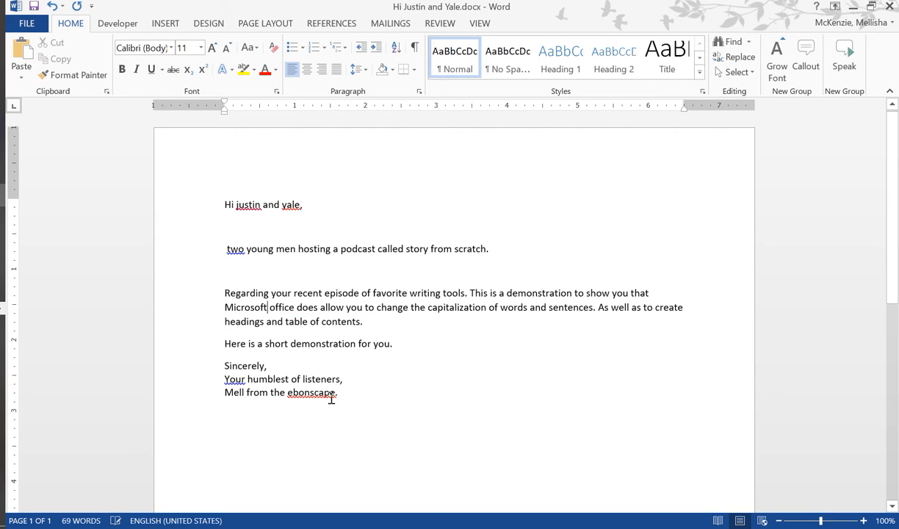
right_click(321, 400)
left_click(381, 409)
- Capitalize both names in the greeting and the word "Two" in the podcast sentence using the proofing suggestions
right_click(292, 206)
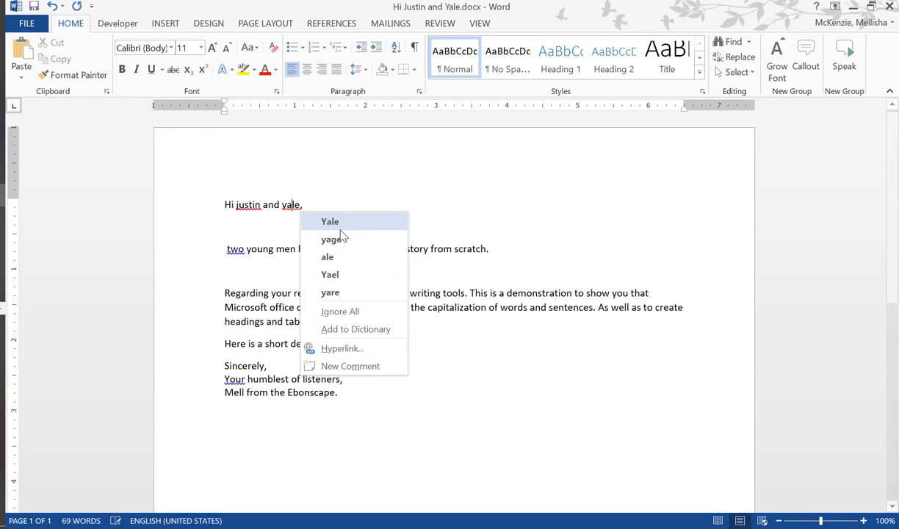
left_click(314, 218)
right_click(249, 205)
left_click(293, 221)
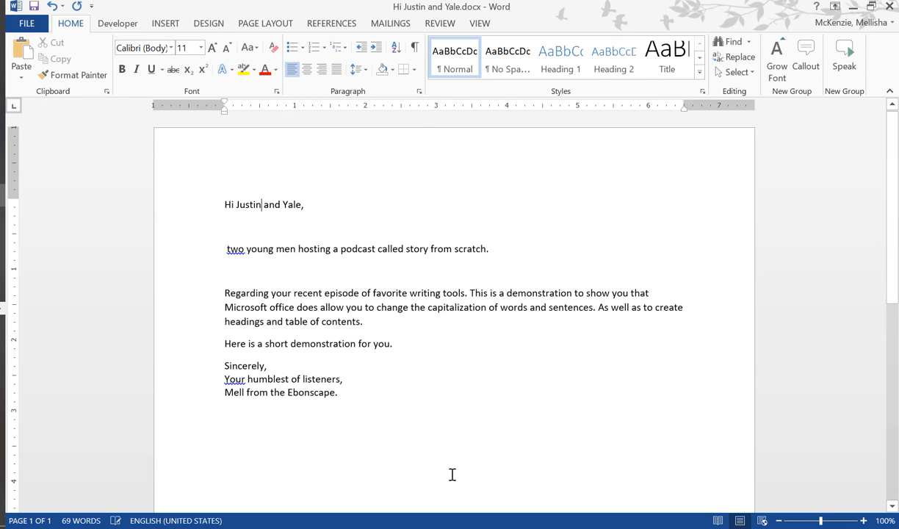
right_click(234, 250)
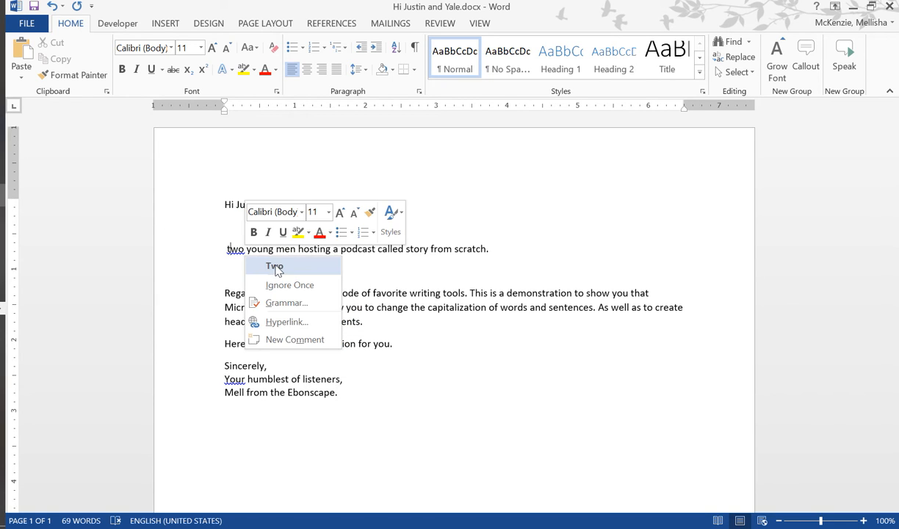
left_click(278, 268)
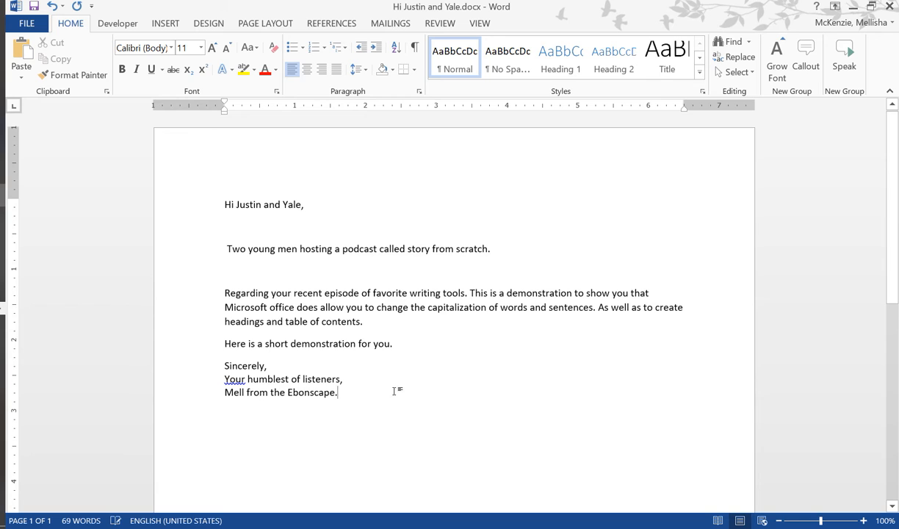
- Try applying Sentence case again to the whole corrected letter
left_click_drag(394, 391, 150, 199)
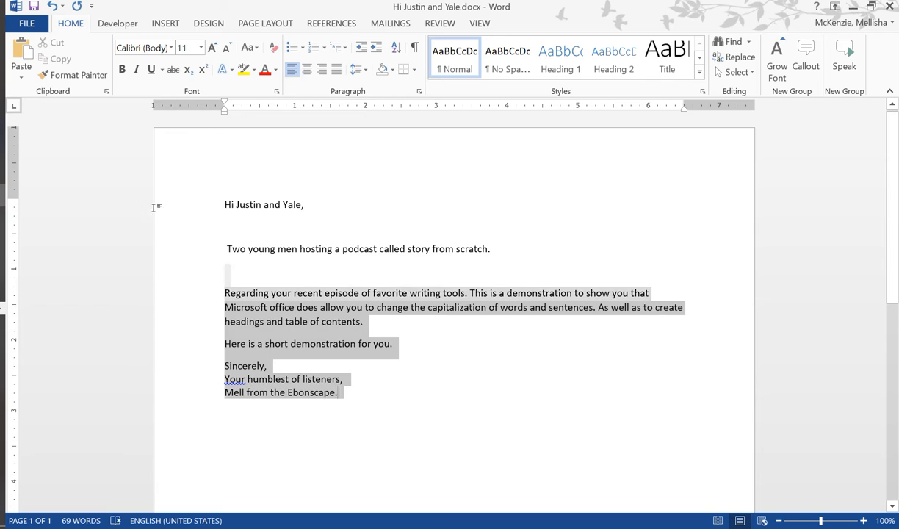
left_click(544, 395)
left_click_drag(349, 390, 166, 179)
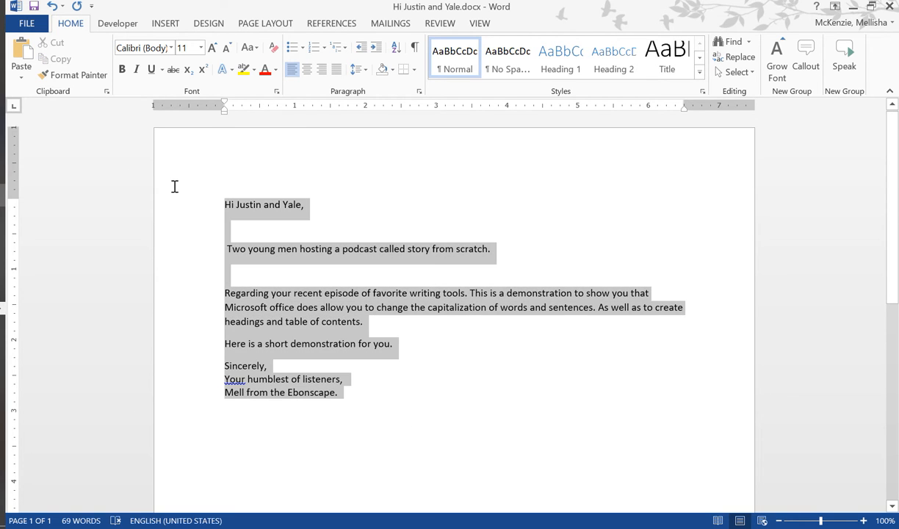
left_click(249, 47)
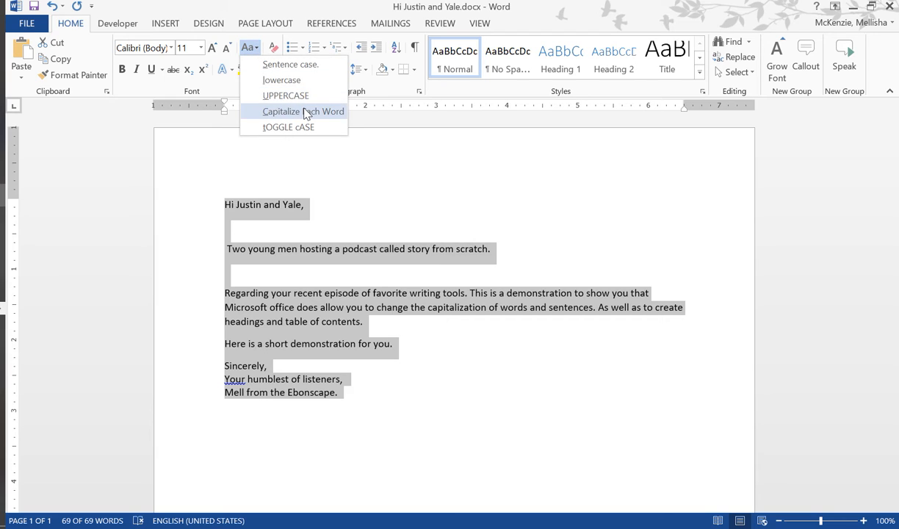
left_click(297, 66)
left_click(458, 402)
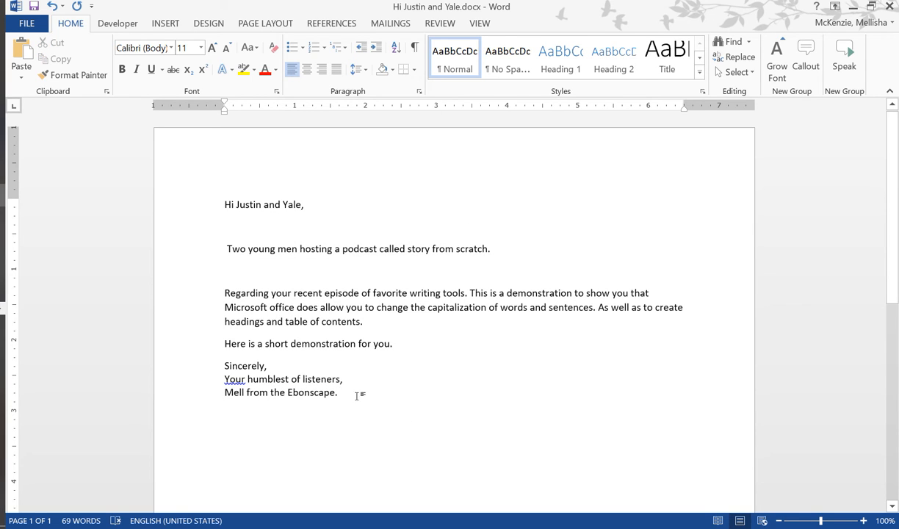
- Increase the font size of the whole letter to 12
left_click_drag(356, 395, 221, 179)
left_click(524, 425)
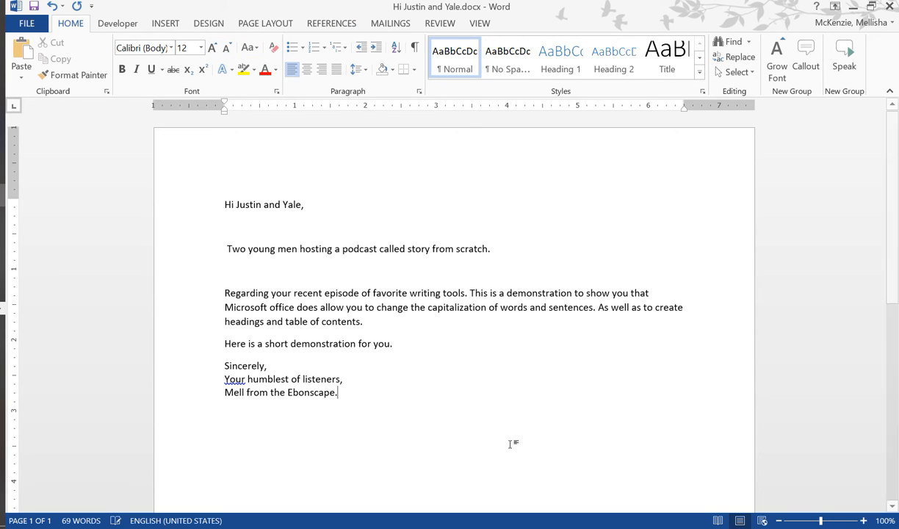
triple_click(193, 181)
left_click(213, 48)
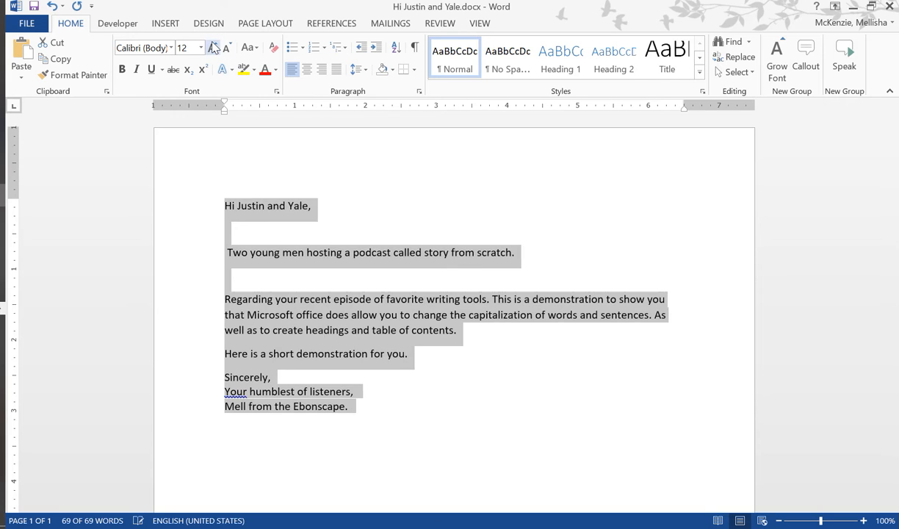
left_click(542, 412)
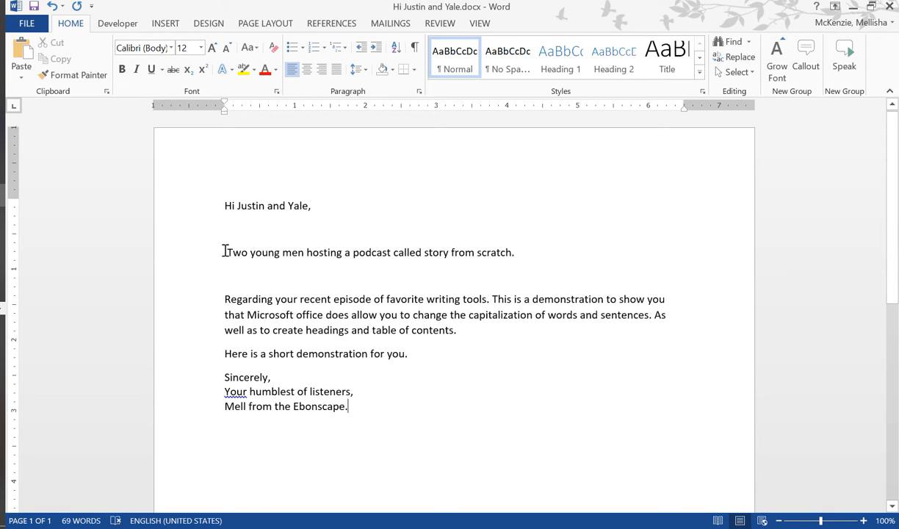
- Enlarge the word "Two" at the start of the podcast sentence to font size 22 with Grow Font
left_click_drag(225, 251, 250, 255)
left_click(777, 58)
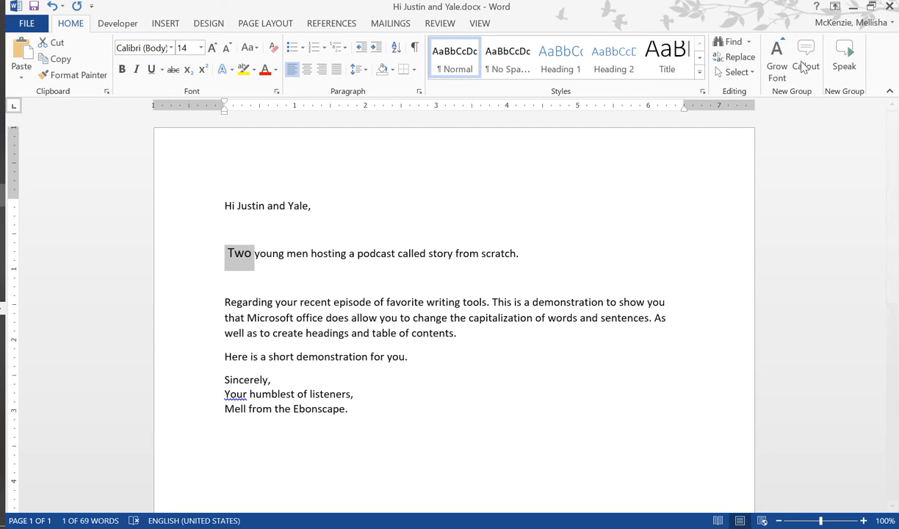
left_click(778, 50)
left_click(778, 50)
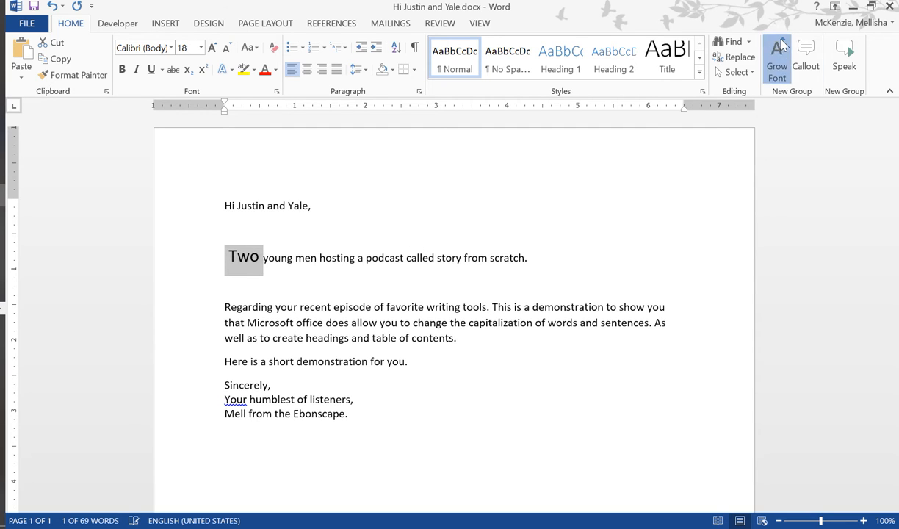
left_click(778, 50)
left_click(780, 73)
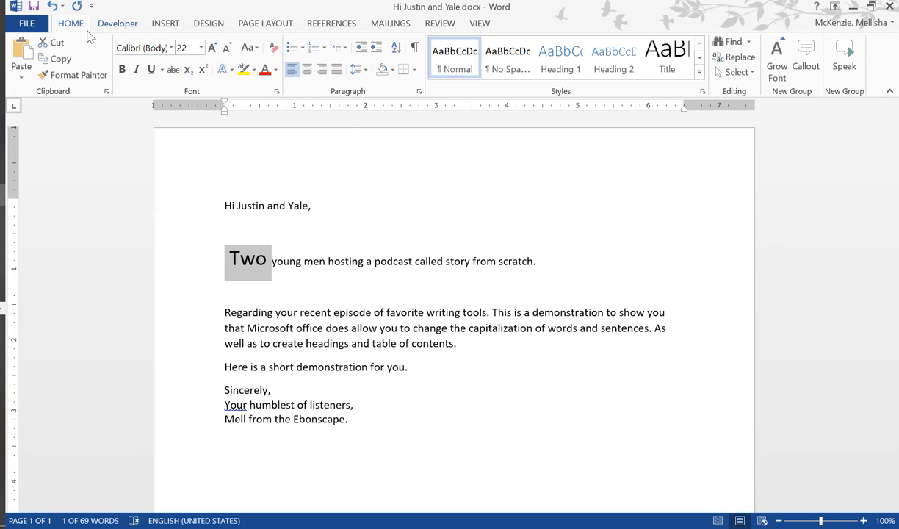
- Shrink the selected word "Two" and its leading space to font size 16
left_click(228, 49)
left_click(229, 49)
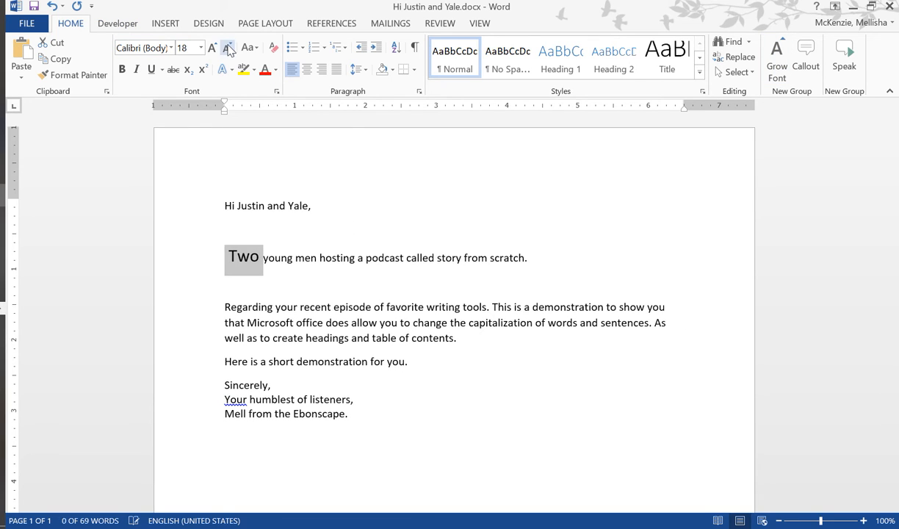
left_click(229, 49)
left_click(453, 320)
- Clear all formatting from the word "Two" in the podcast sentence
left_click_drag(228, 254, 259, 255)
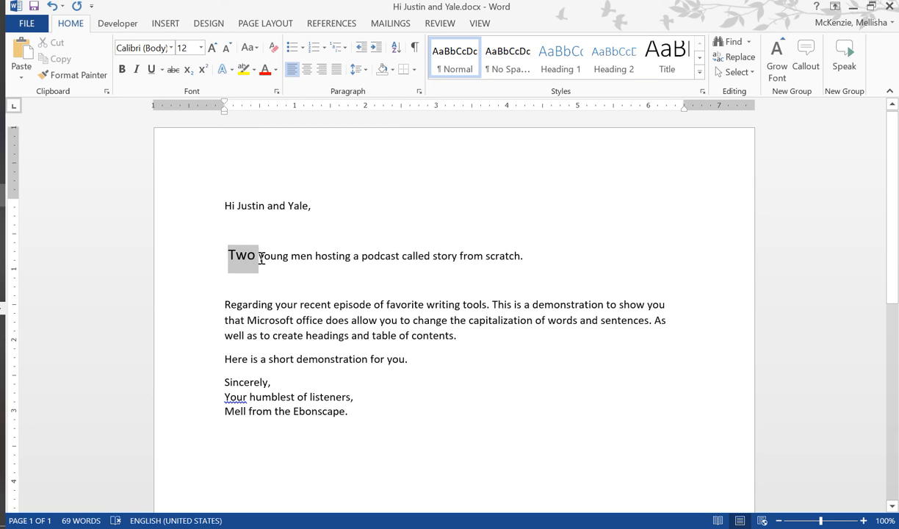
left_click(273, 48)
left_click(410, 354)
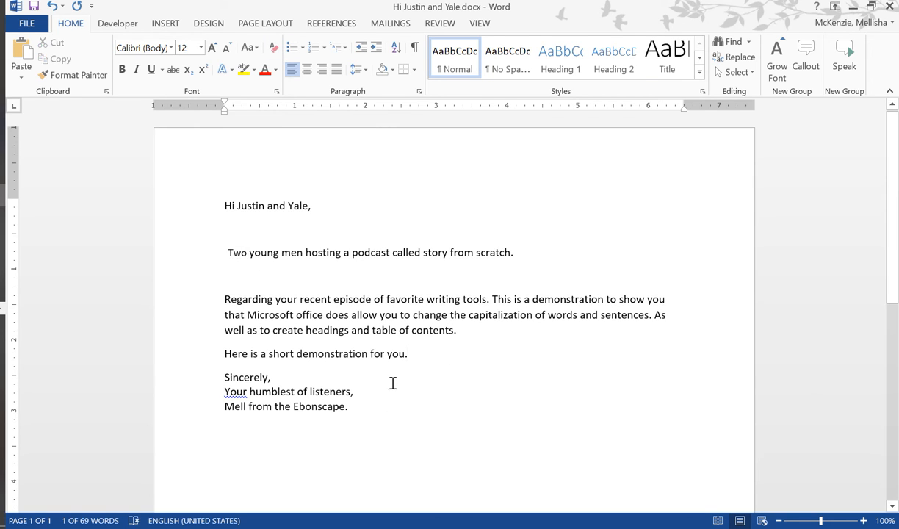
- View the available fonts with the whole letter selected
left_click(349, 406)
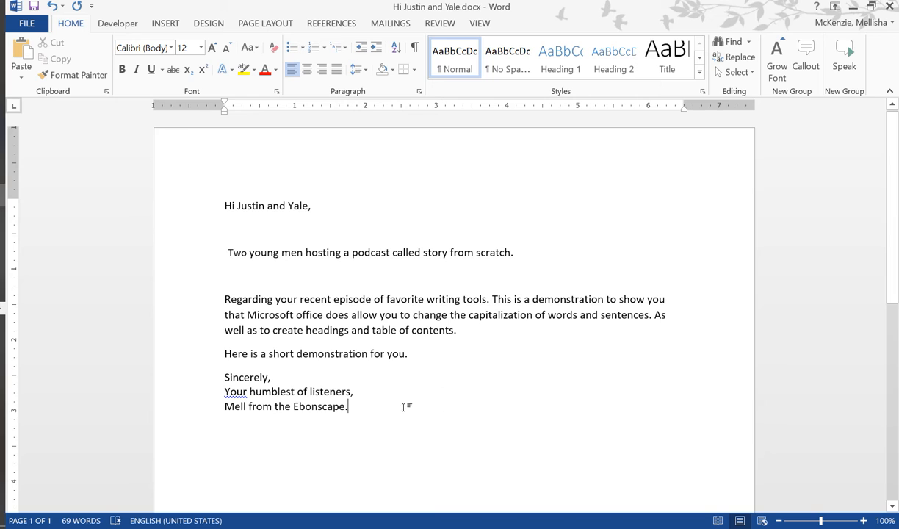
key("ctrl+a")
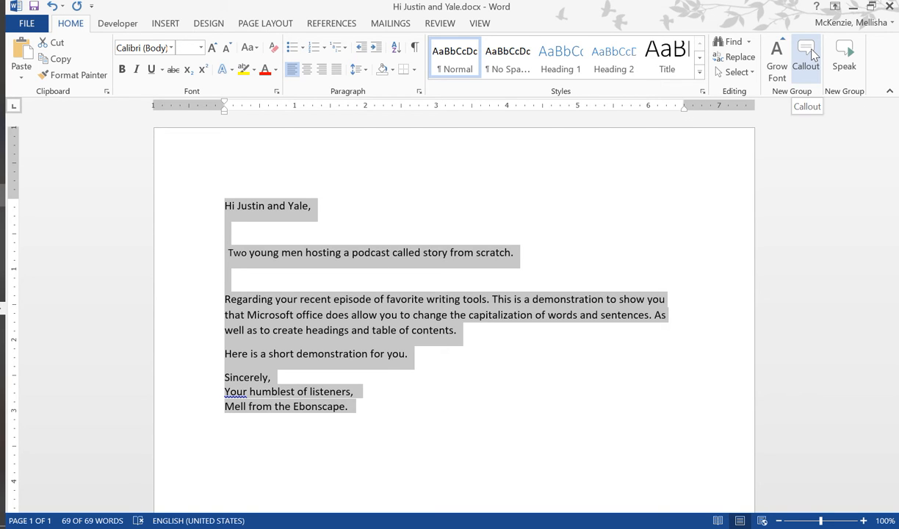
left_click(172, 47)
left_click(166, 44)
left_click(445, 356)
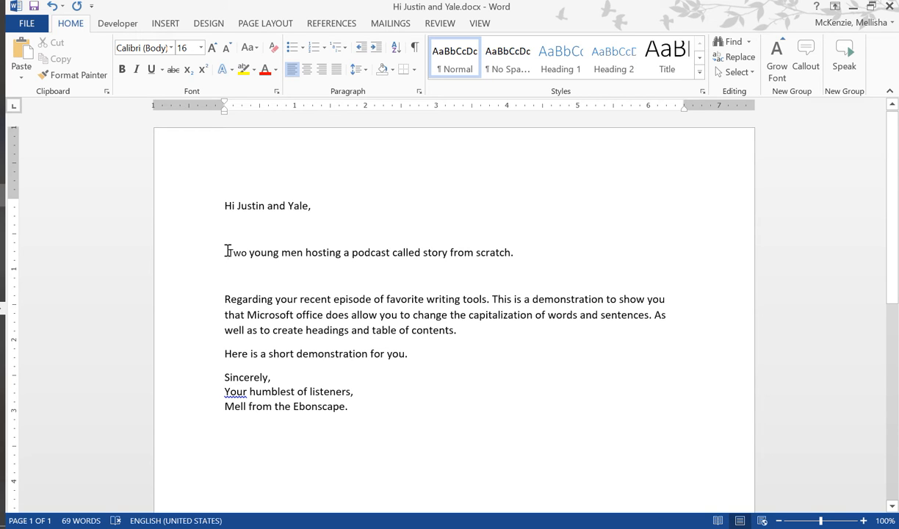
- Add the line "Chapter one" directly above the sentence beginning "Two young men"
type("Cag")
key("BackSpace")
key("BackSpace")
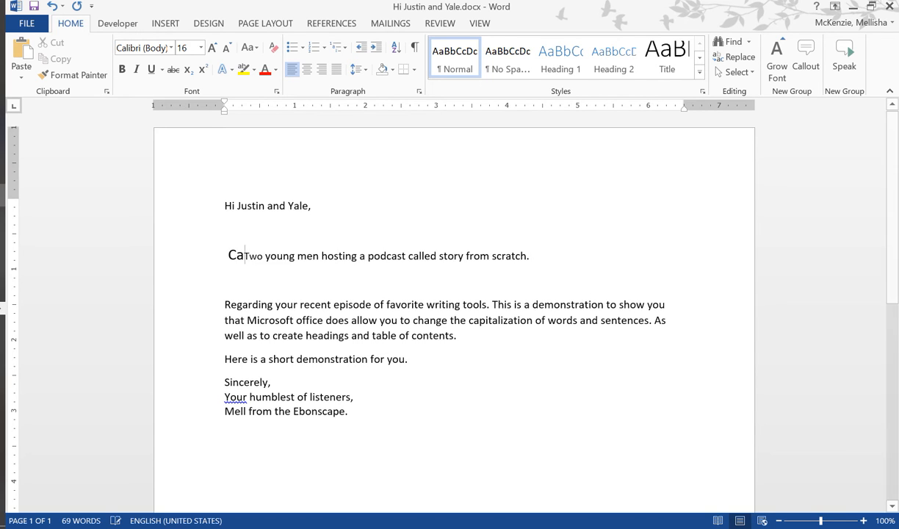
type("hapter one")
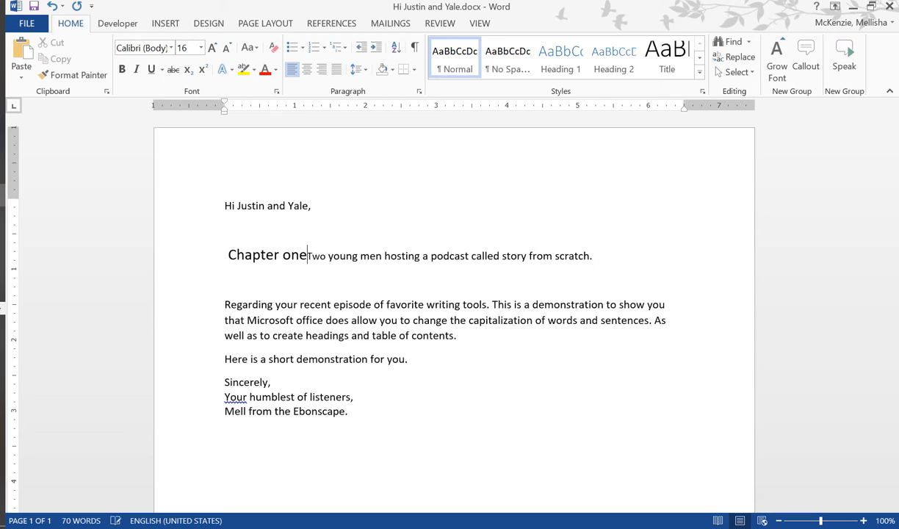
key("Return")
- Add the line "Chapter two" directly above the paragraph beginning "Regarding your recent episode"
left_click(227, 326)
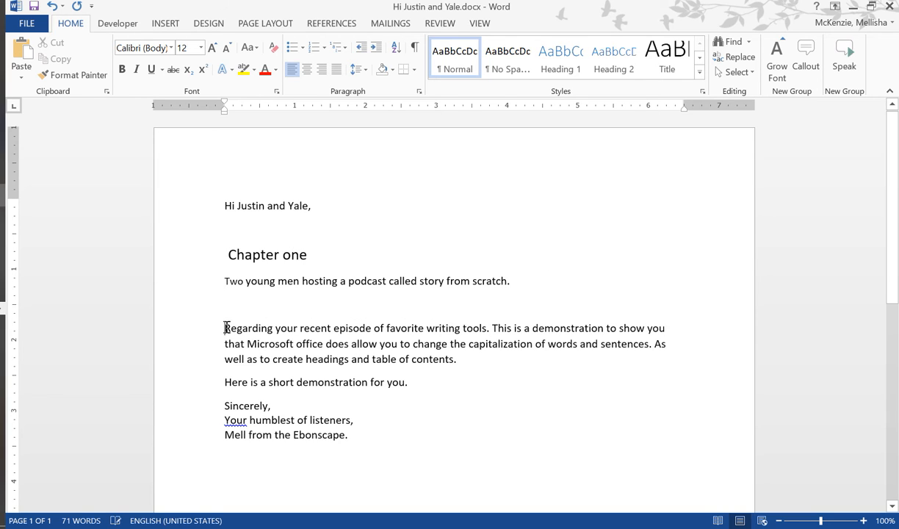
type("chapter ")
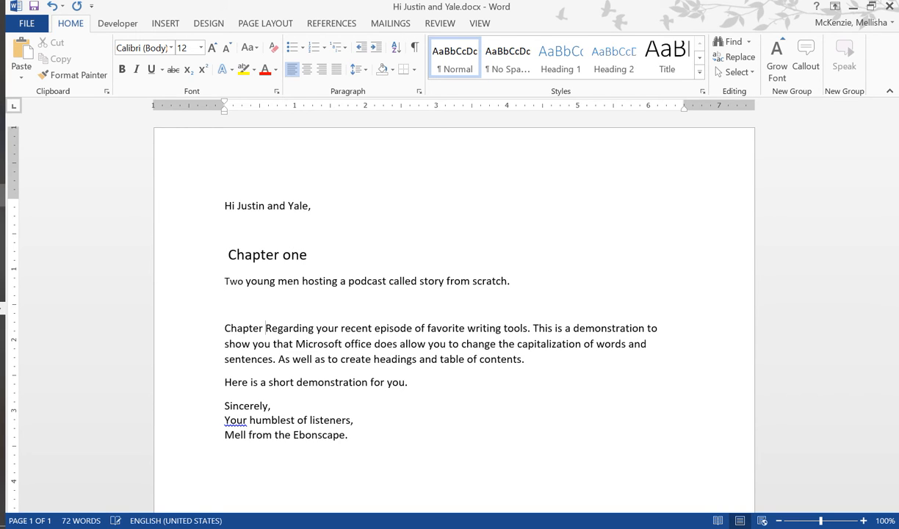
type("two")
key("Return")
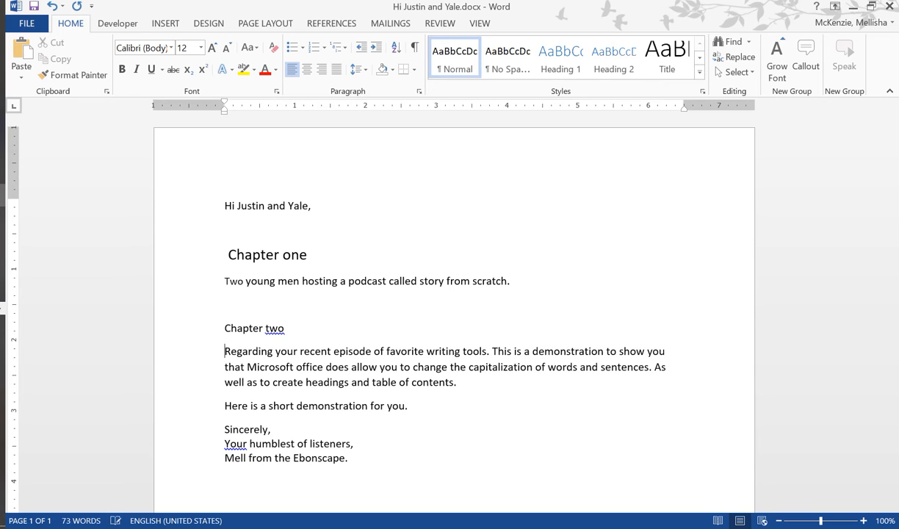
- Add the line "Chapter Three" directly above the sentence "Here is a short demonstration for you."
left_click(222, 405)
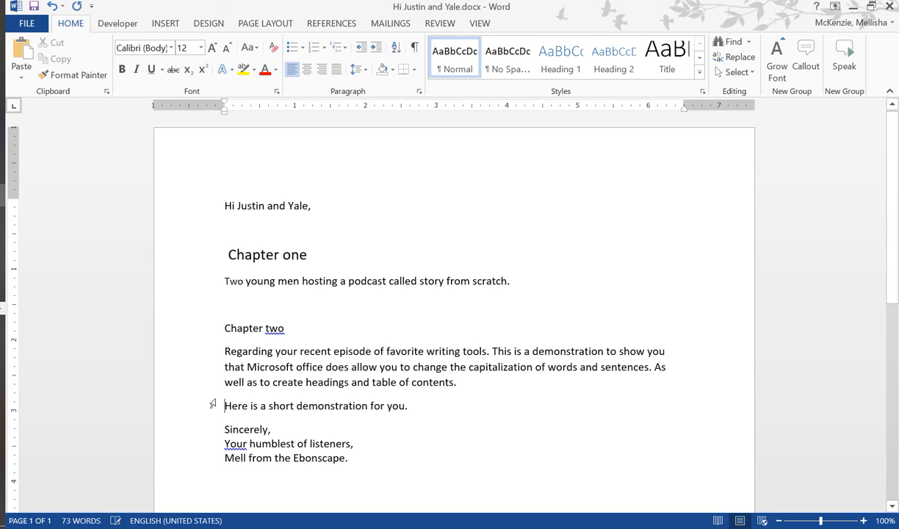
type("Chsp")
key("BackSpace")
key("BackSpace")
type("aoter")
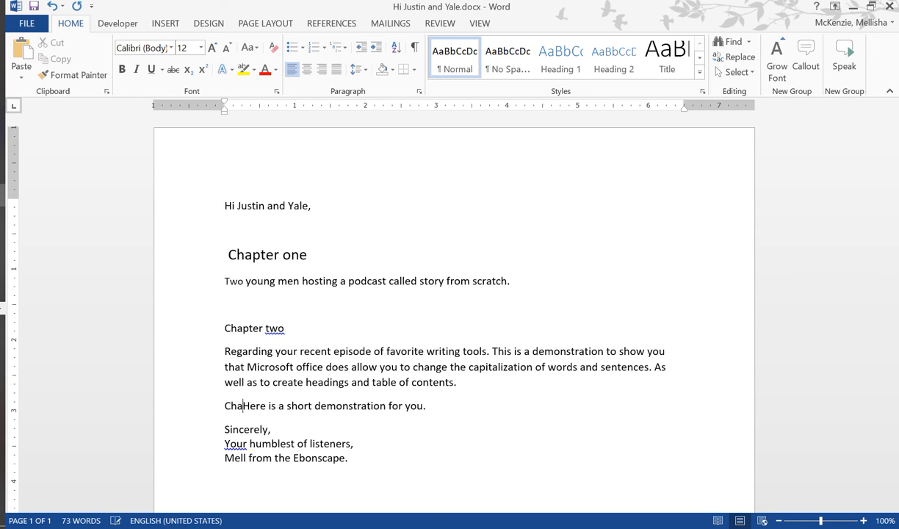
key("BackSpace")
key("BackSpace")
key("BackSpace")
key("BackSpace")
type("pter ")
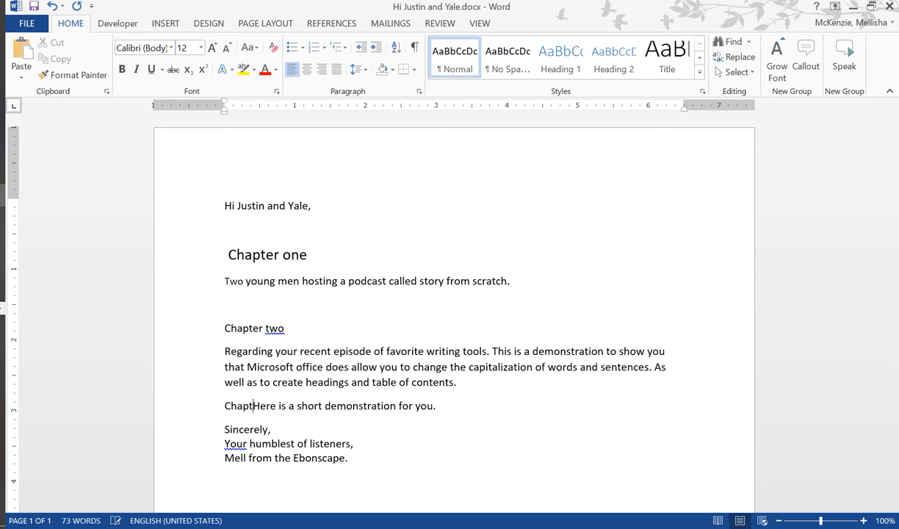
type("Three")
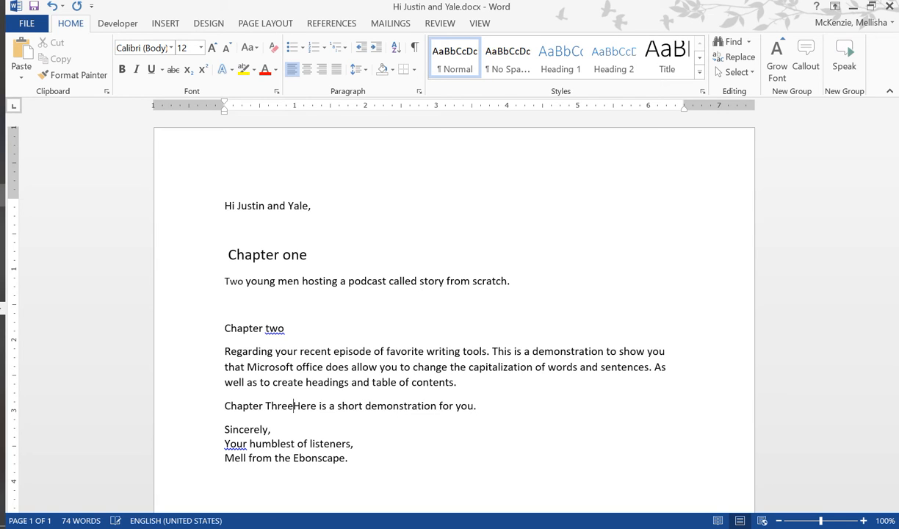
key("Return")
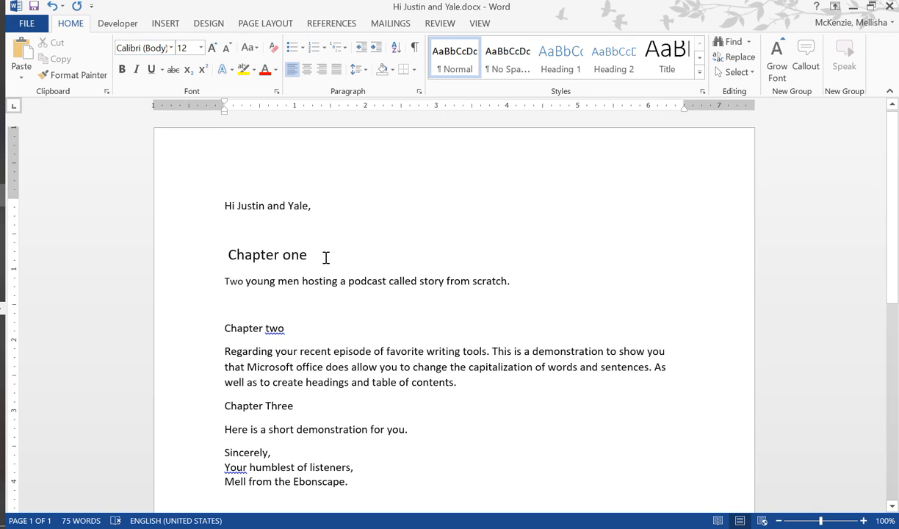
- Copy the formatting of the "Chapter one" line onto the "Chapter two" line with Format Painter
left_click_drag(325, 257, 210, 245)
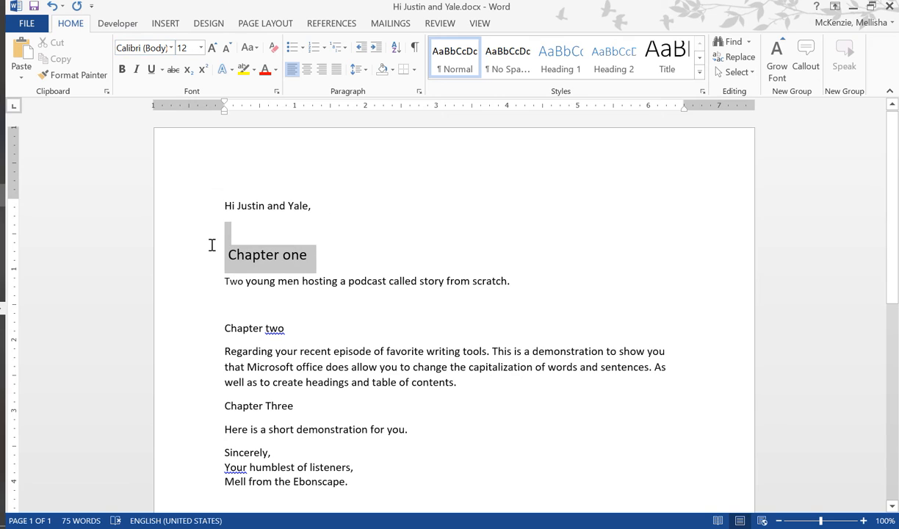
left_click(313, 256)
left_click_drag(315, 258, 243, 255)
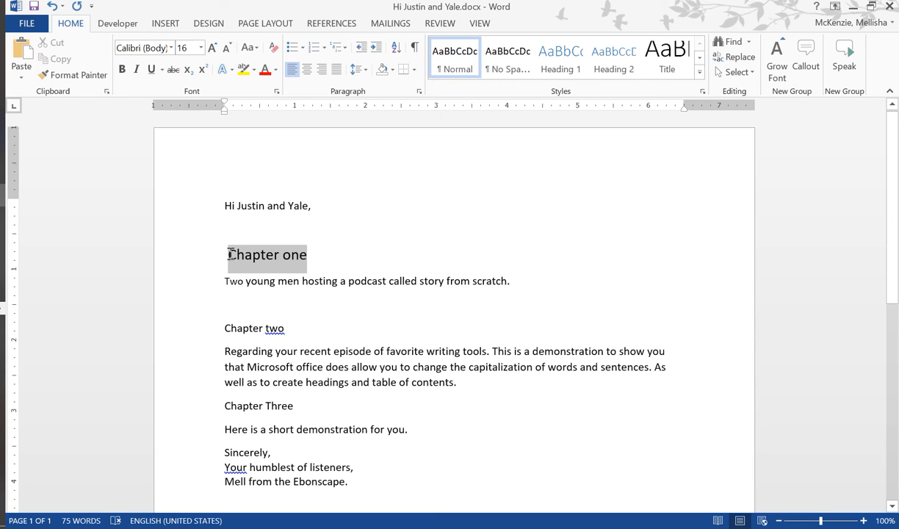
left_click_drag(230, 254, 209, 254)
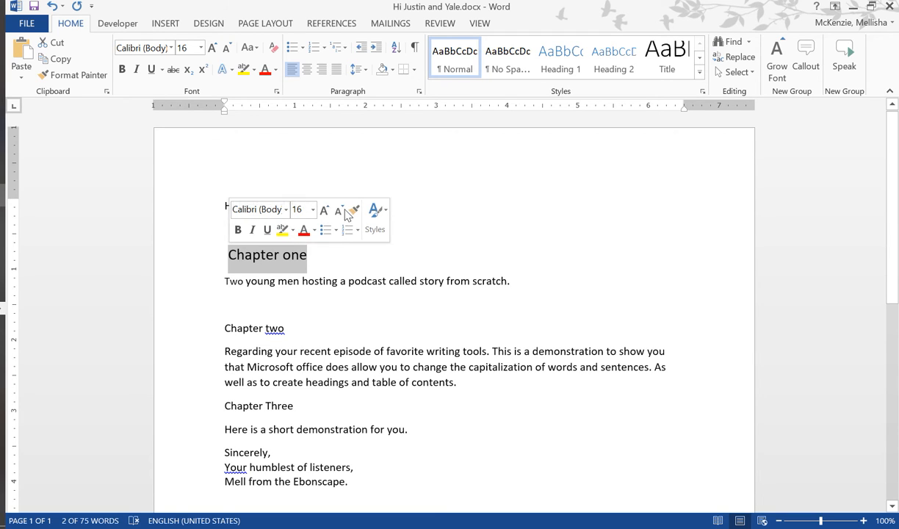
left_click(70, 79)
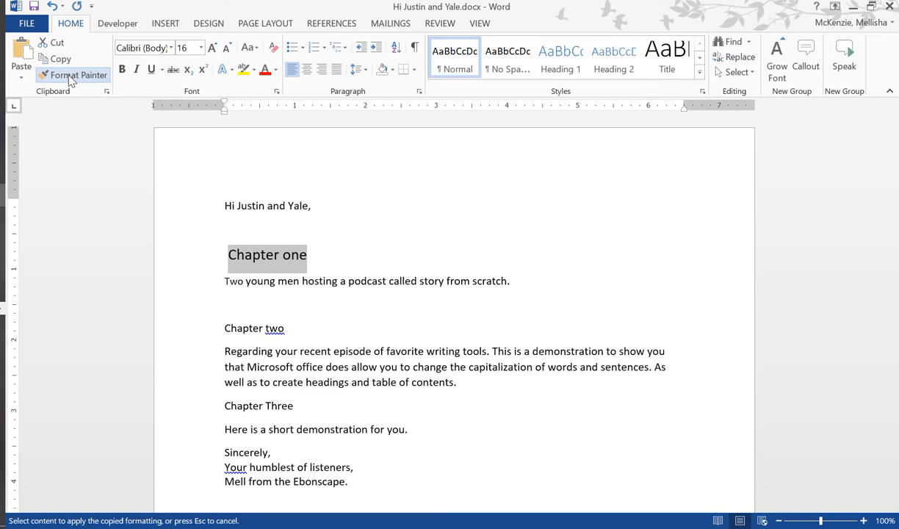
left_click_drag(309, 334, 220, 331)
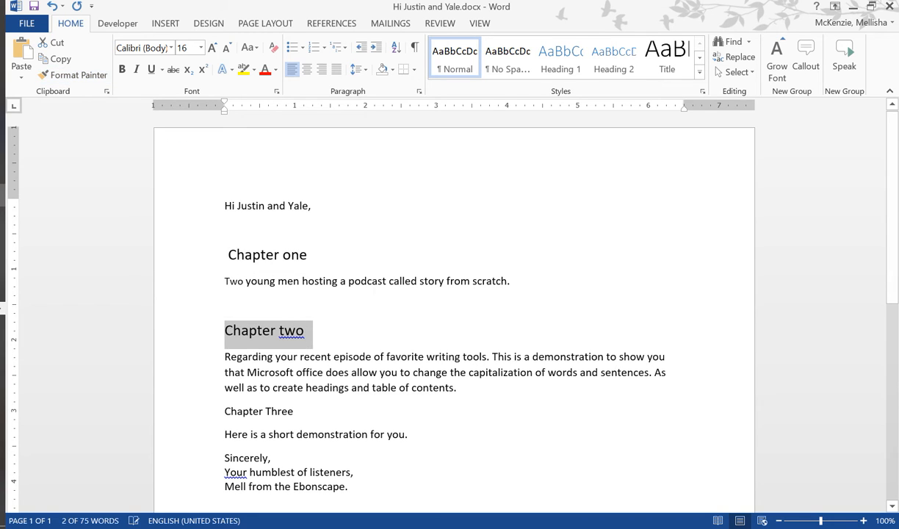
left_click(434, 423)
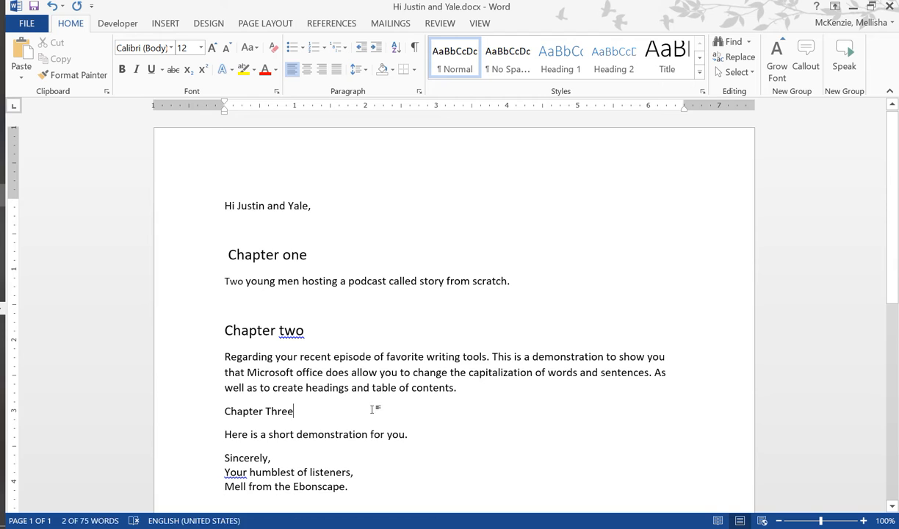
- Change the case of the "Chapter two" line so that each word is capitalized
right_click(300, 333)
left_click(272, 345)
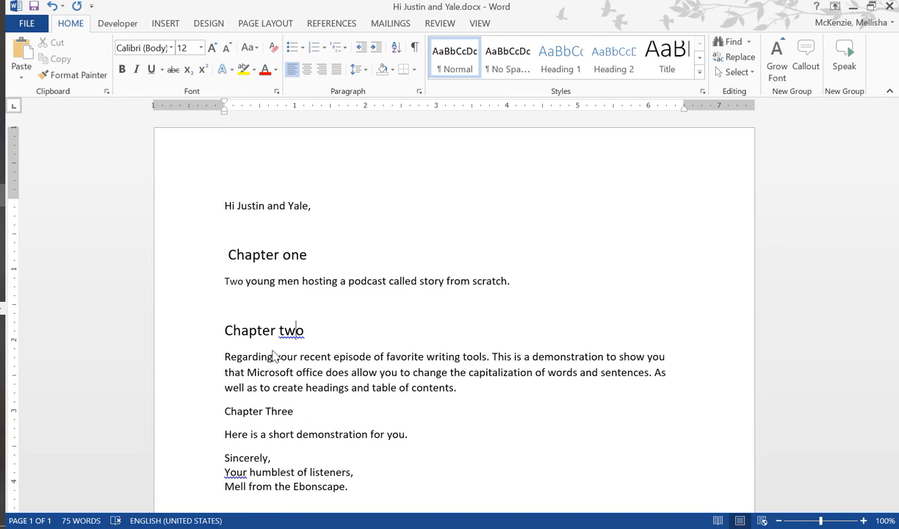
left_click(215, 330)
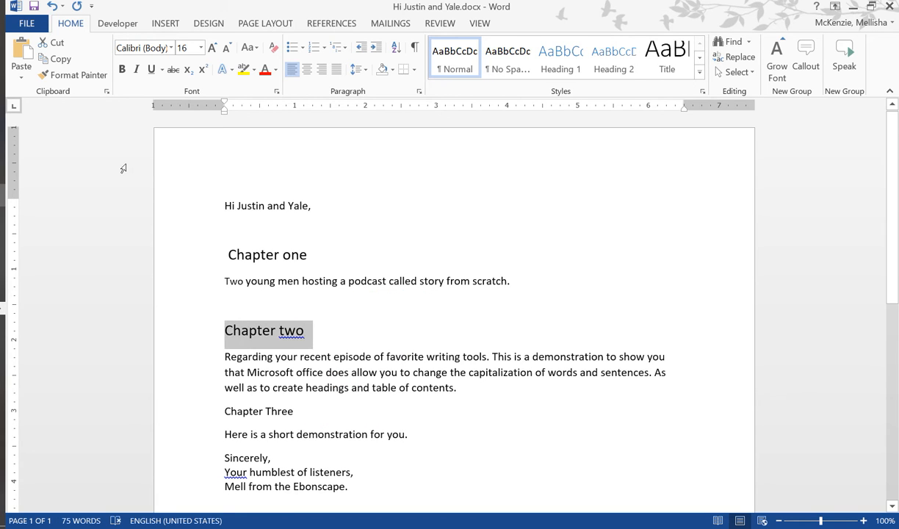
left_click(250, 47)
left_click(325, 112)
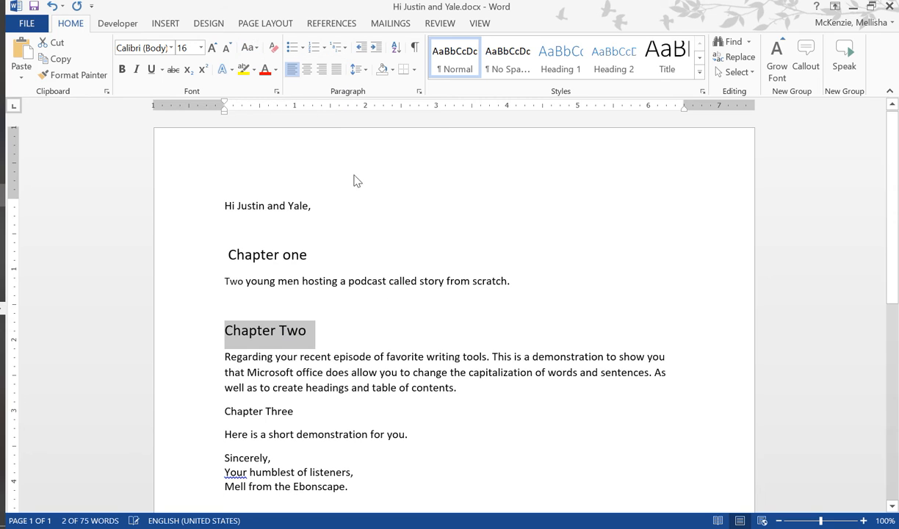
left_click(389, 356)
- Copy the "Chapter Two" formatting onto "Chapter Three" with Format Painter and delete the empty line above "Chapter Two"
scroll(874, 313, "down", 3)
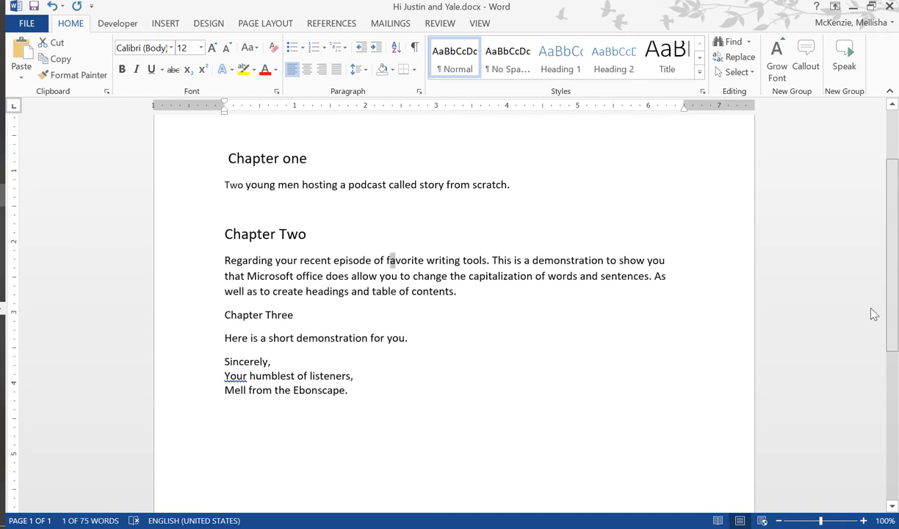
left_click_drag(314, 230, 226, 226)
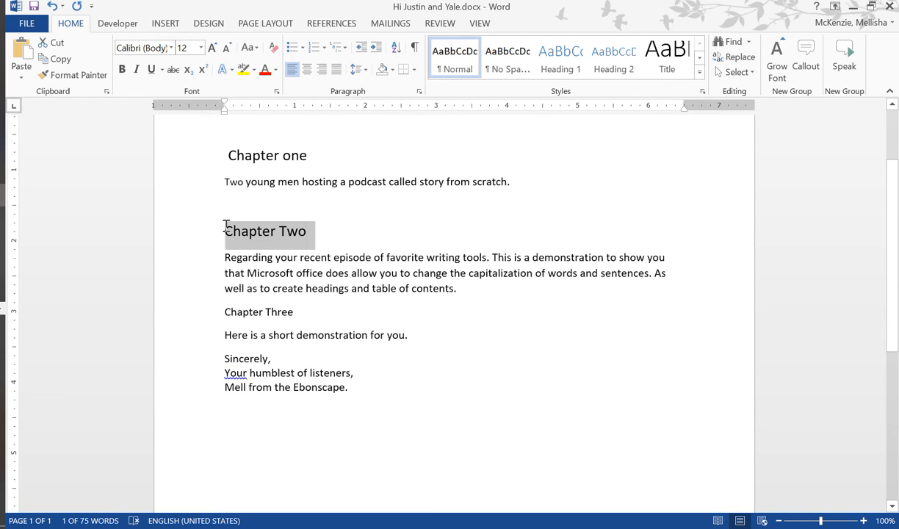
left_click(75, 74)
left_click_drag(300, 311, 224, 313)
left_click(590, 377)
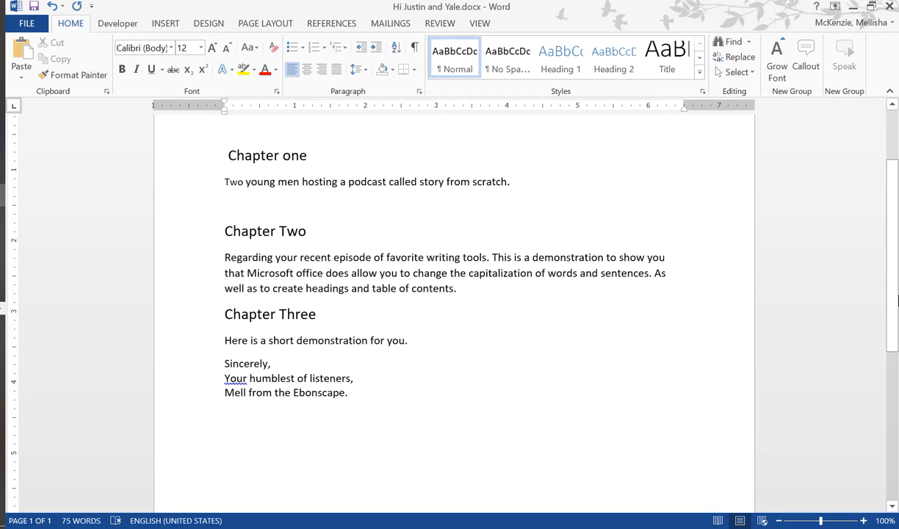
left_click_drag(896, 242, 892, 170)
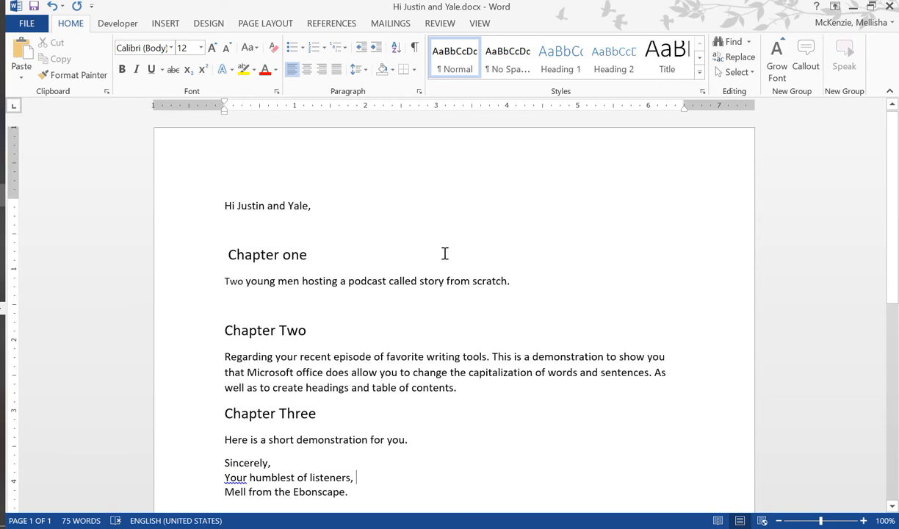
key("Delete")
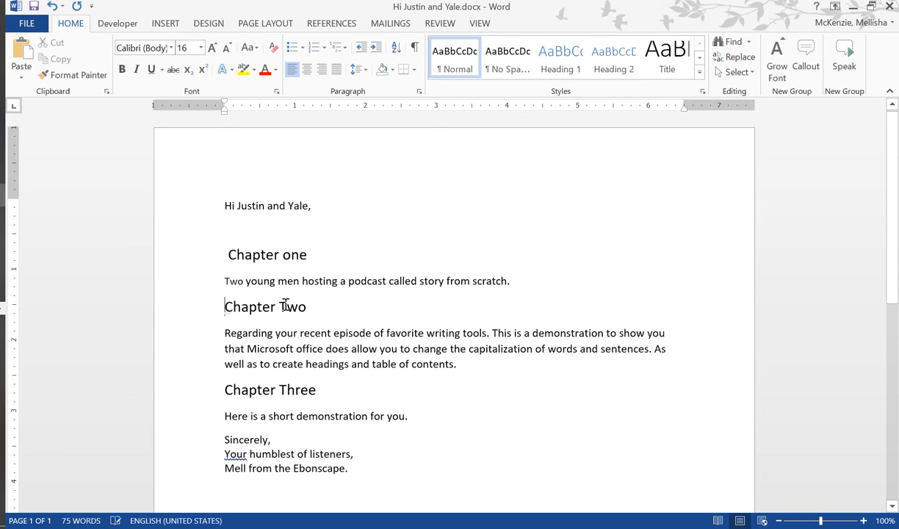
- Apply the Heading 2 style to the whole "Chapter one" line
left_click_drag(314, 253, 223, 252)
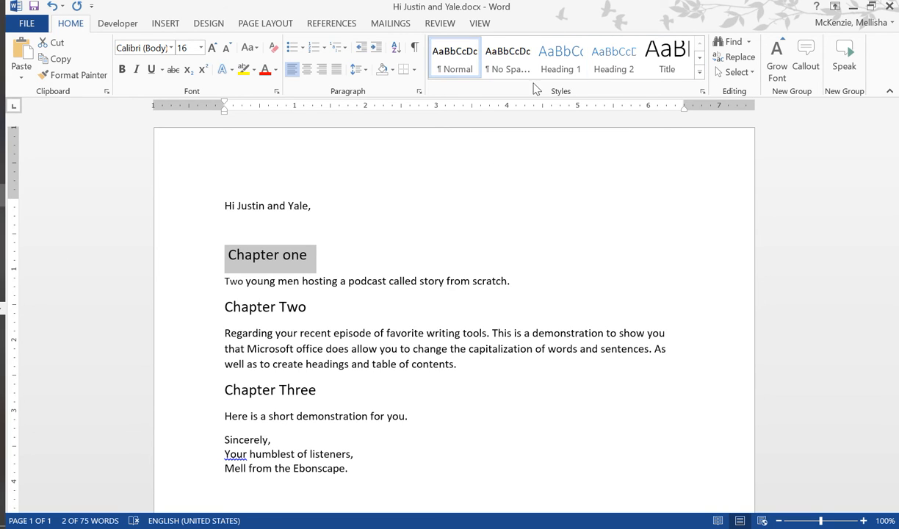
left_click(699, 59)
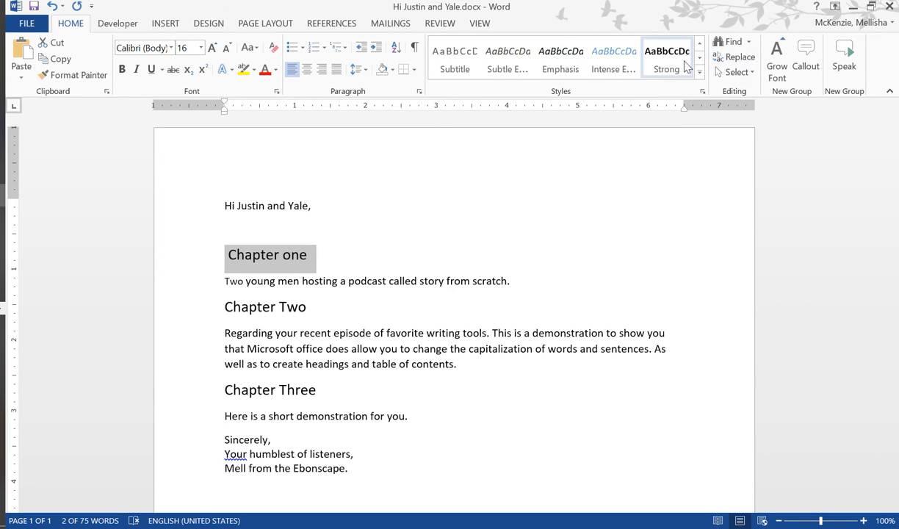
left_click(699, 42)
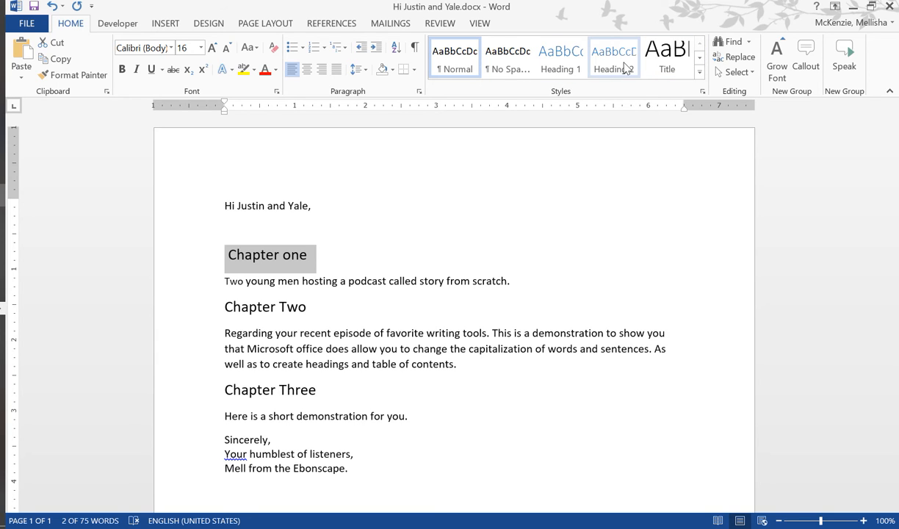
left_click(593, 66)
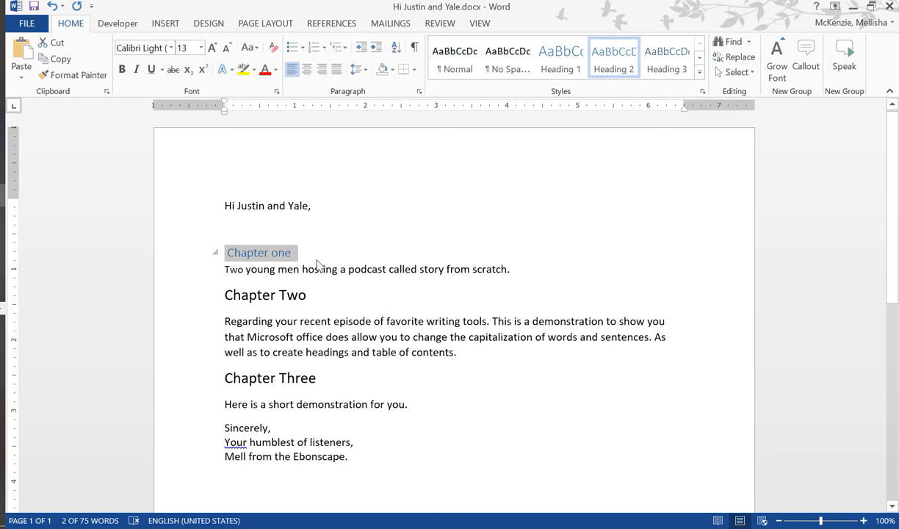
- Apply the Title style to the greeting line at the start of the letter
left_click(700, 57)
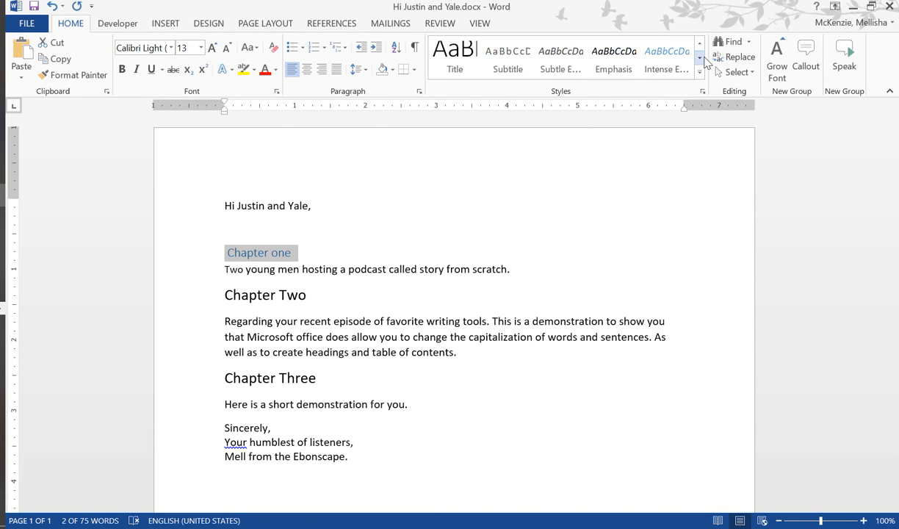
left_click(346, 274)
left_click_drag(317, 203, 183, 190)
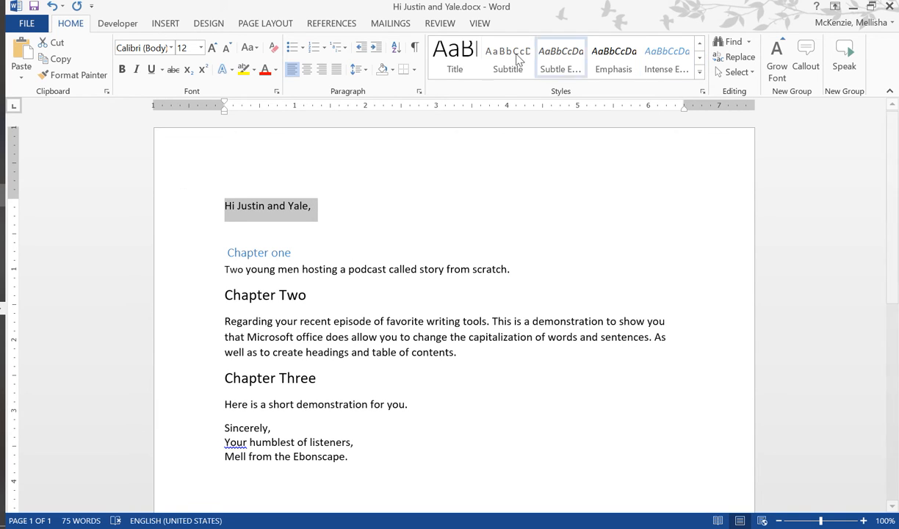
left_click(455, 58)
left_click(340, 305)
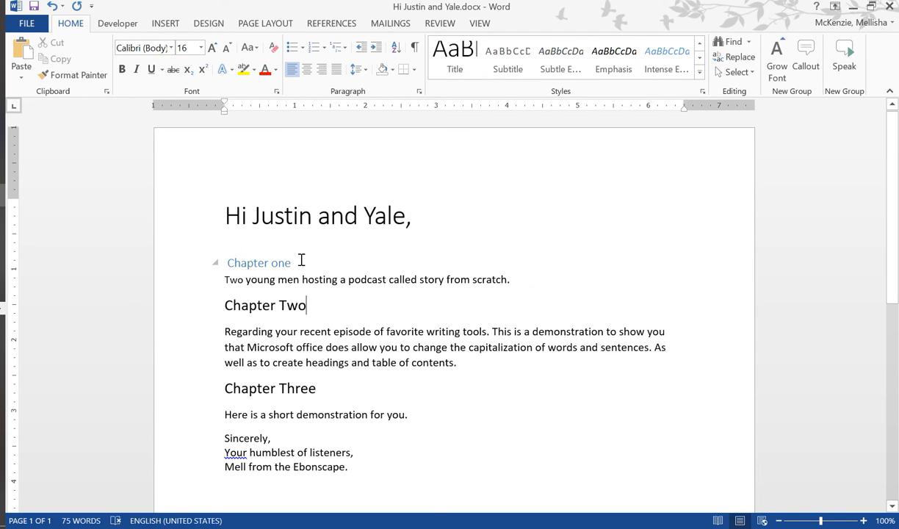
- Insert an empty line between the "Chapter one" heading and the sentence beginning "Two young men"
left_click_drag(293, 266, 195, 256)
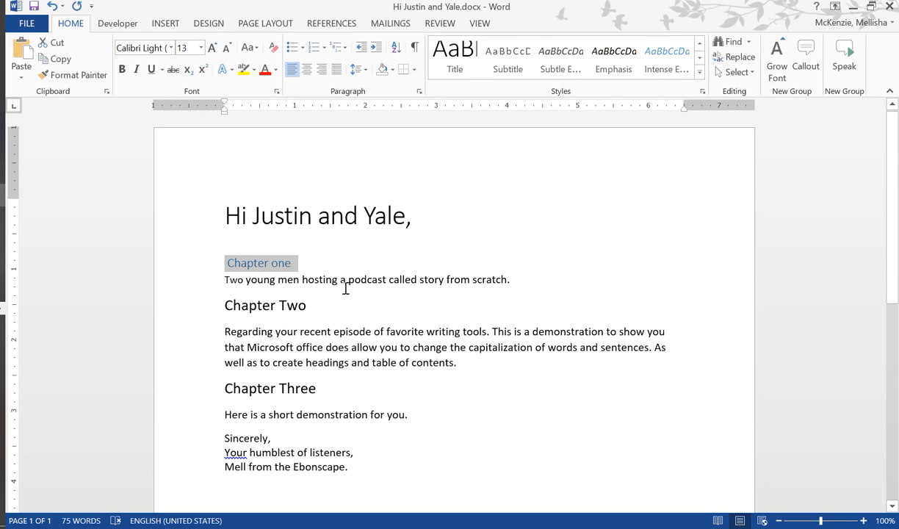
left_click_drag(312, 305, 221, 313)
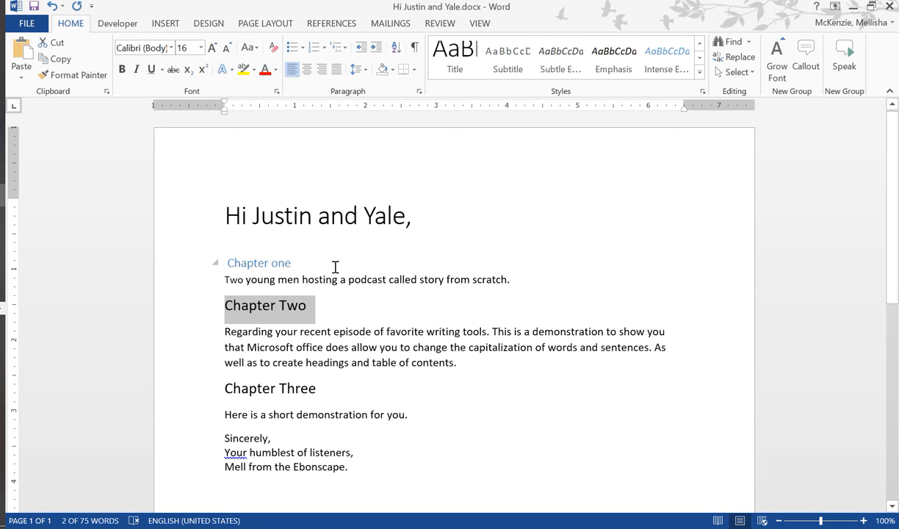
left_click(335, 264)
key("Return")
- Format the "Chapter one" heading as bold black text at font size 14
left_click_drag(306, 258, 207, 253)
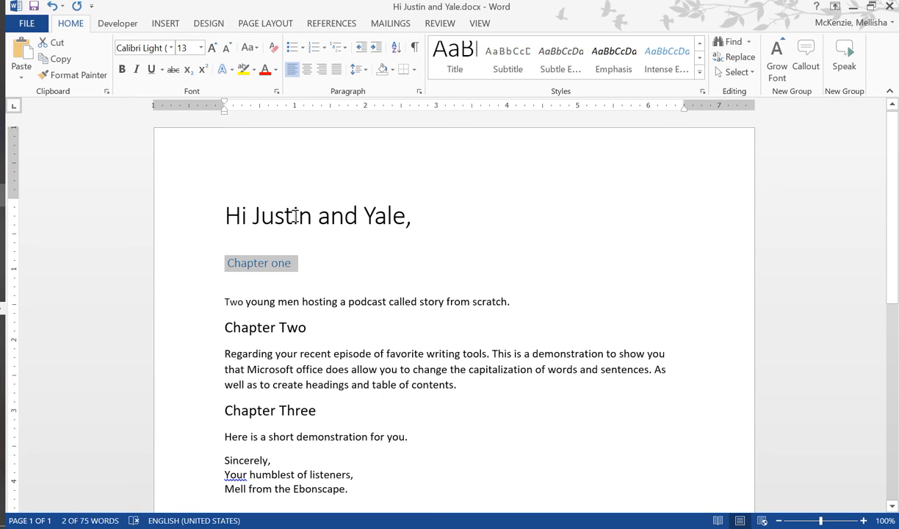
left_click(200, 49)
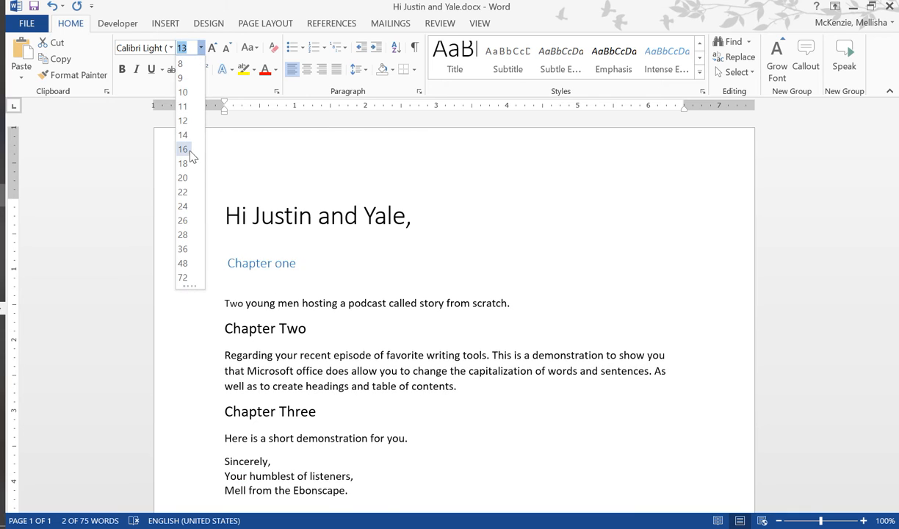
left_click(187, 139)
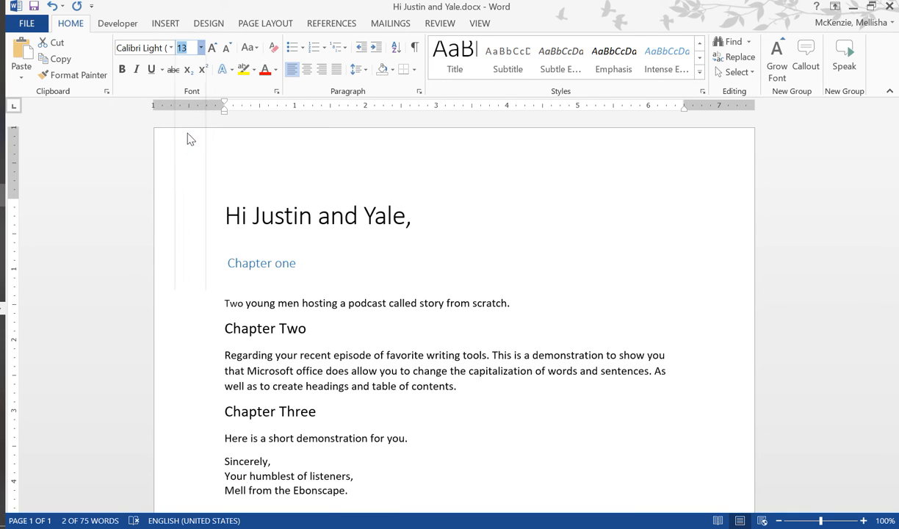
left_click(276, 70)
left_click(276, 116)
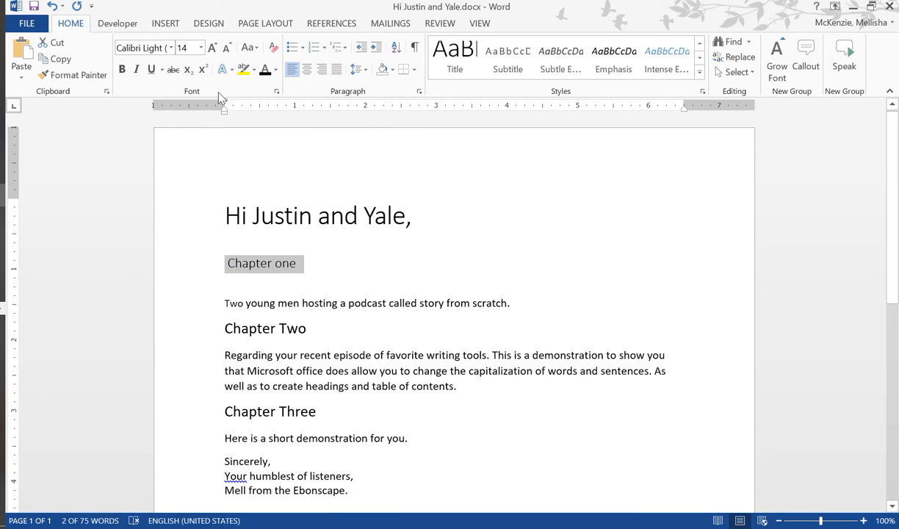
left_click(122, 69)
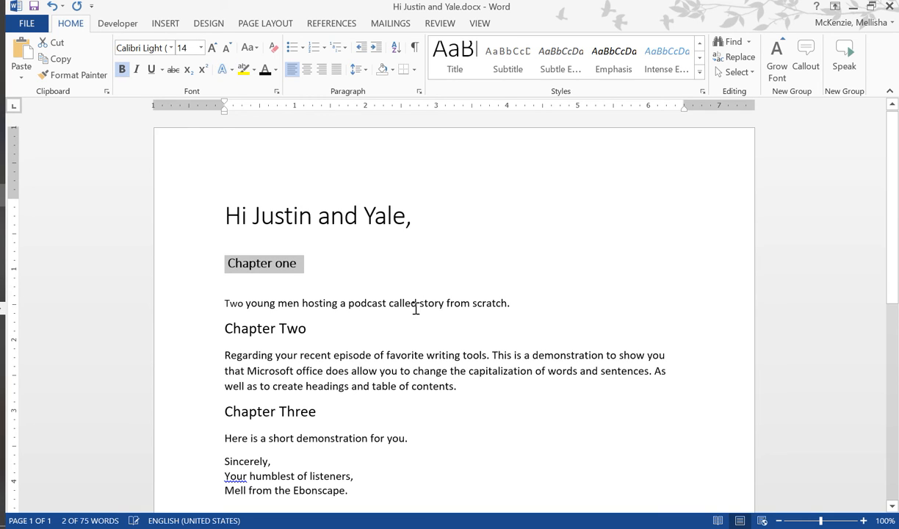
- Increase the font size of the "Chapter one" heading to 16
left_click(409, 279)
left_click_drag(301, 265, 256, 268)
left_click(213, 47)
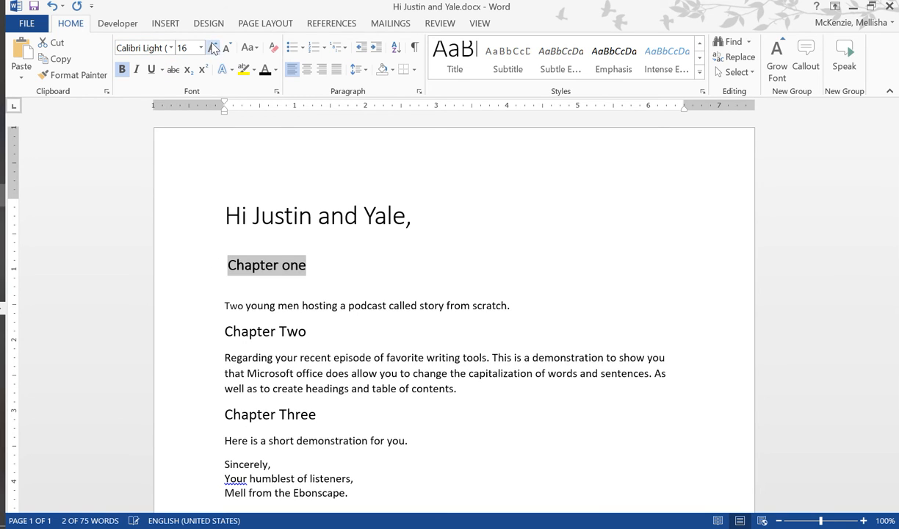
- Capitalize each word of the selection "one" in the first chapter heading so it reads "Chapter One"
left_click(340, 357)
left_click_drag(320, 268, 292, 266)
left_click(292, 268)
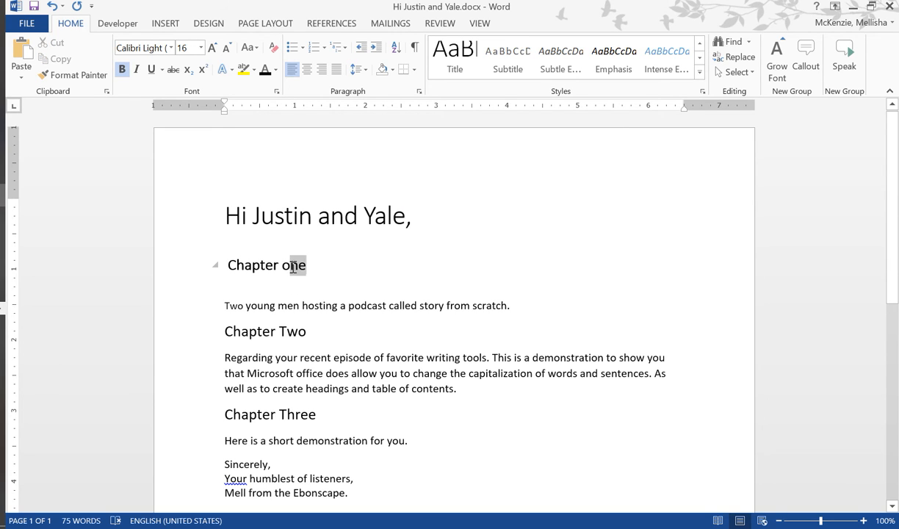
left_click(249, 47)
left_click(306, 100)
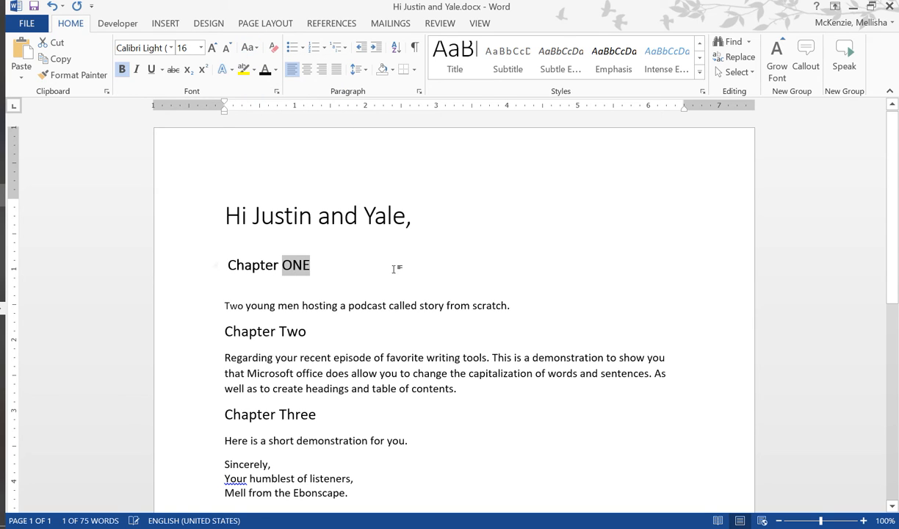
left_click(250, 47)
left_click(311, 118)
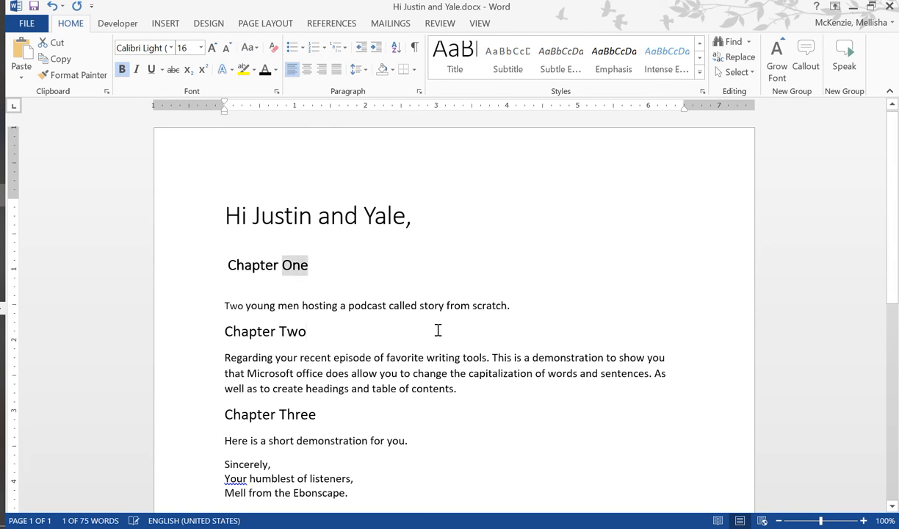
- Update the Heading 2 style to match the formatting of the whole "Chapter One" line
left_click(437, 331)
left_click(169, 250)
left_click(316, 369)
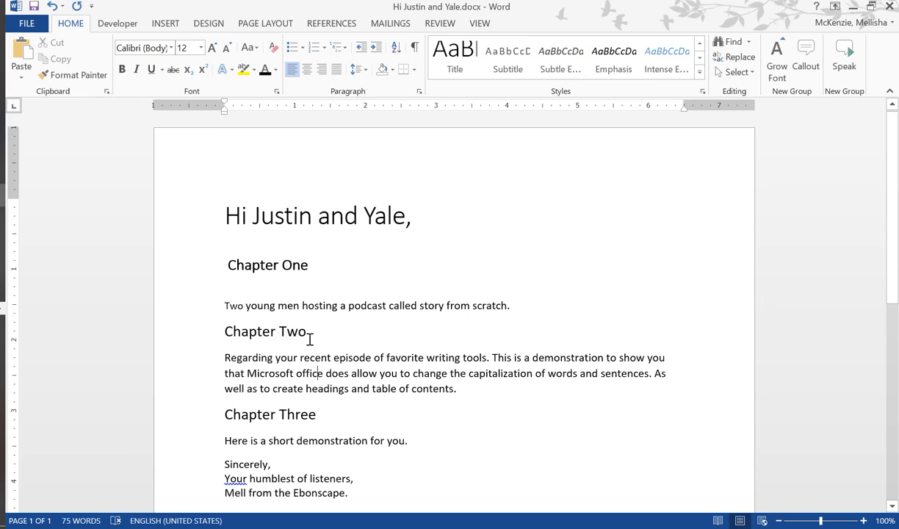
left_click_drag(310, 337, 214, 335)
left_click(383, 339)
left_click(204, 257)
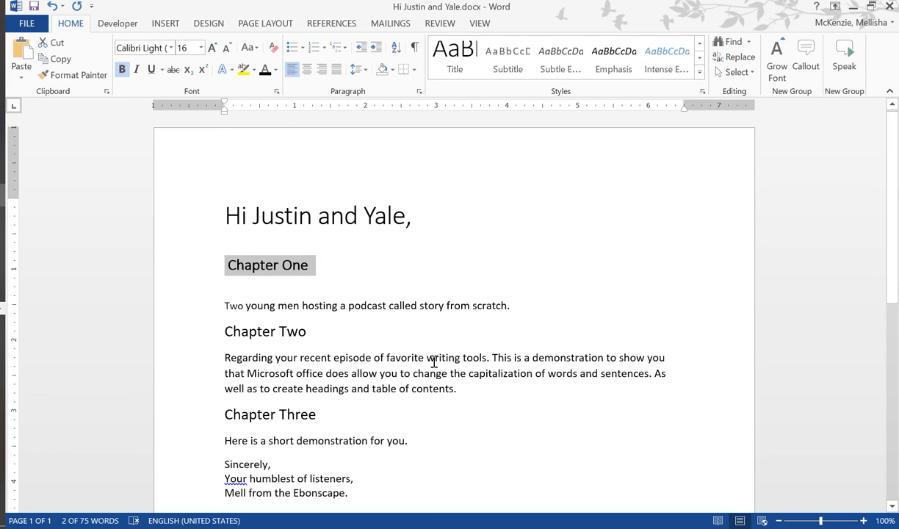
left_click(345, 265)
left_click(201, 262)
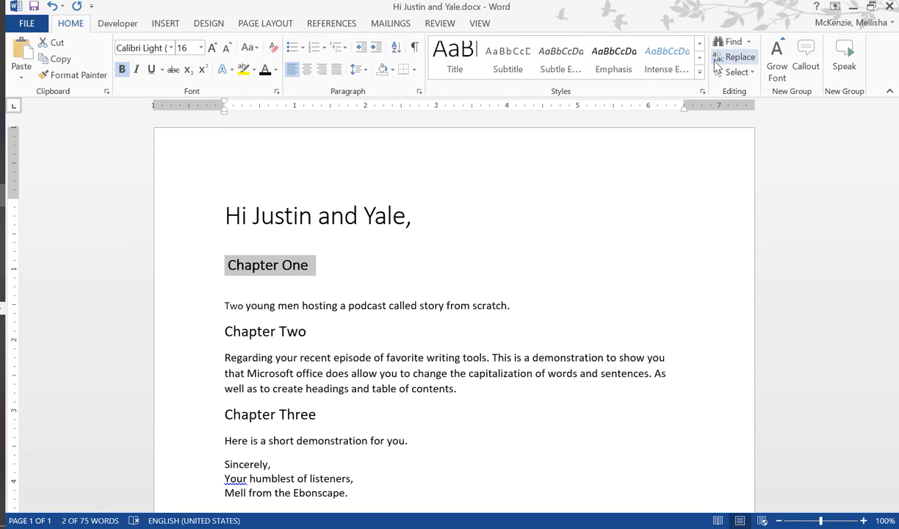
scroll(672, 46, "up", 1)
right_click(610, 63)
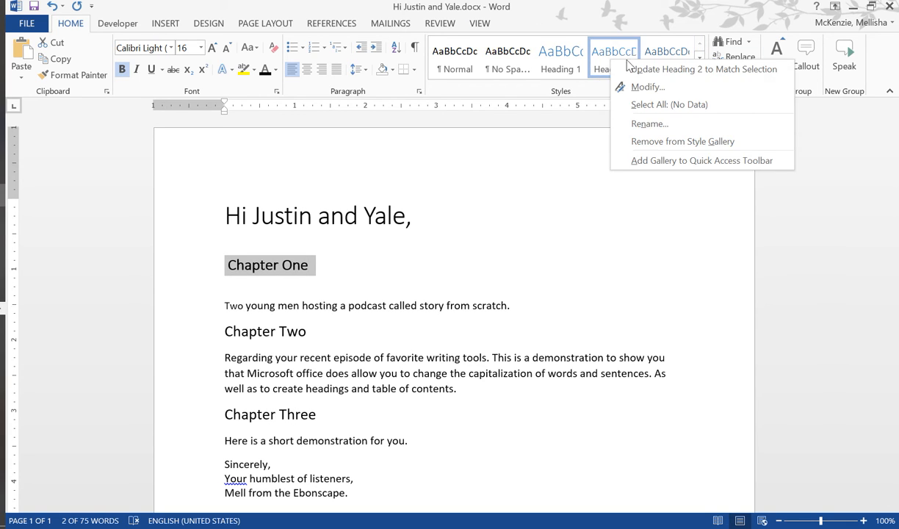
left_click(672, 70)
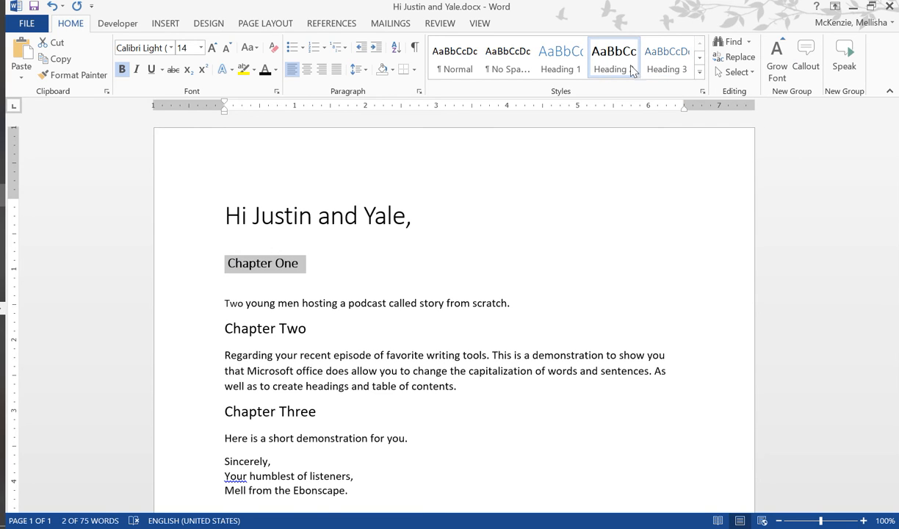
- Enlarge the "Chapter One" heading to size 18 and modify the Heading 2 style to use Heading 2 for the following paragraph
left_click(212, 48)
left_click(211, 48)
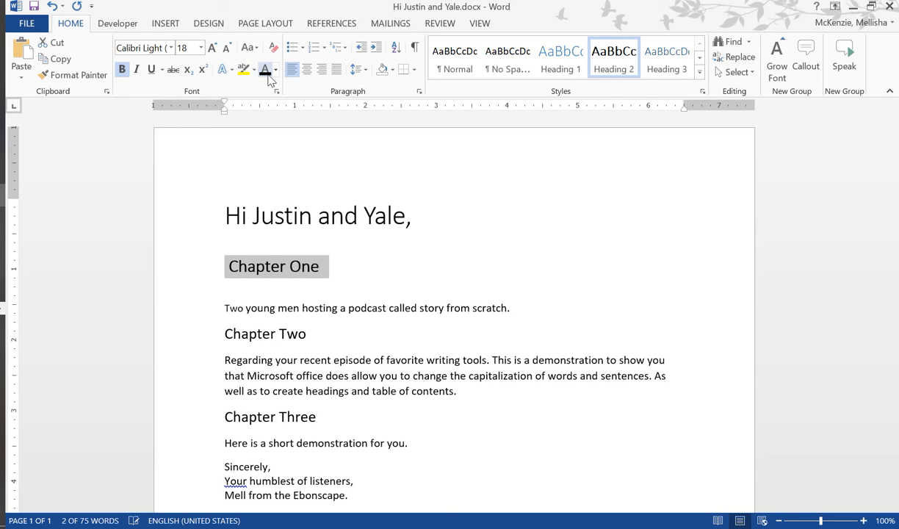
right_click(615, 70)
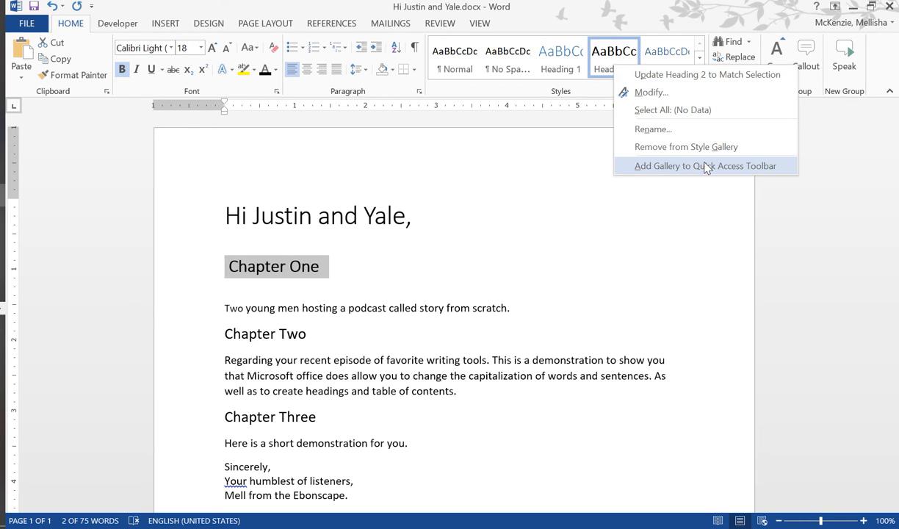
left_click(668, 93)
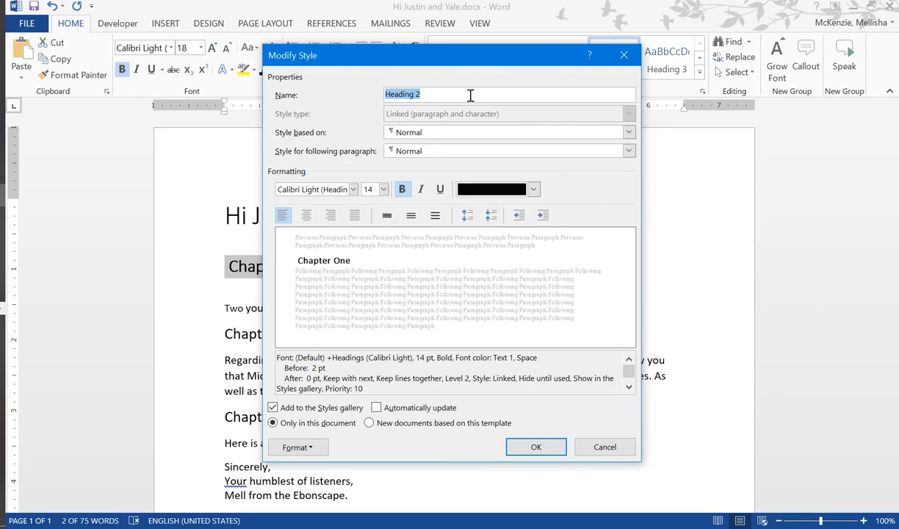
left_click(538, 134)
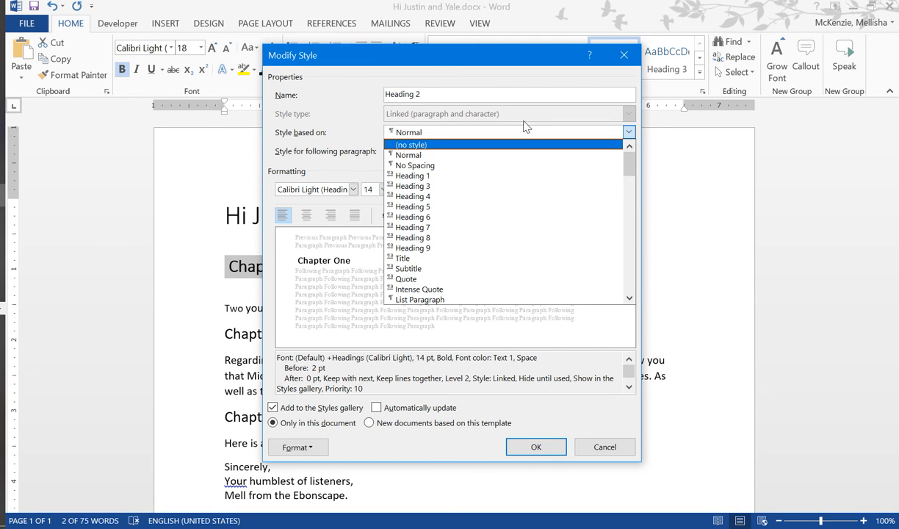
left_click(502, 117)
left_click(433, 153)
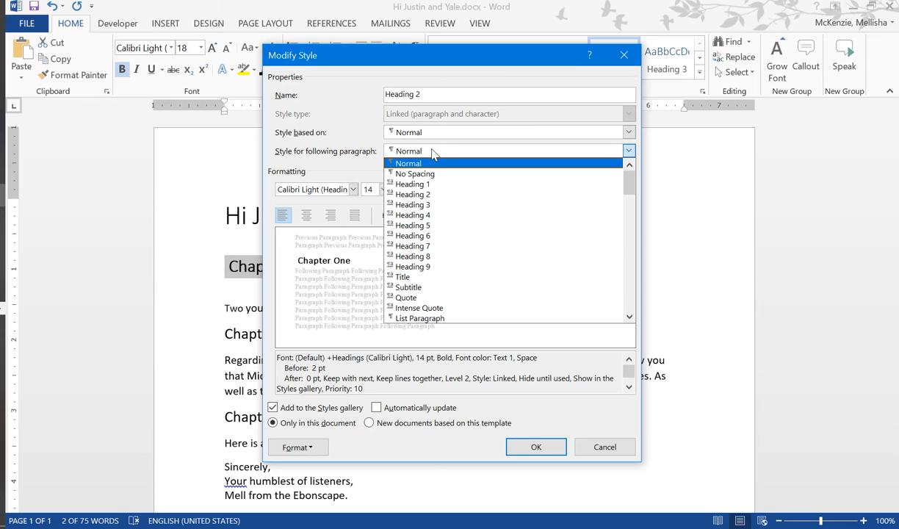
left_click(431, 193)
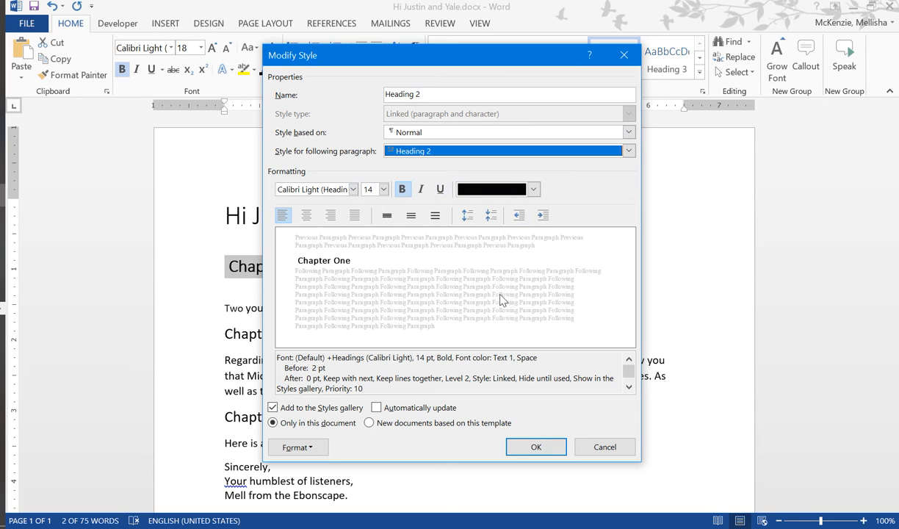
- Set the Heading 2 style's font to Arial Rounded MT Bold, with automatic updating and availability in new documents based on this template
left_click(353, 190)
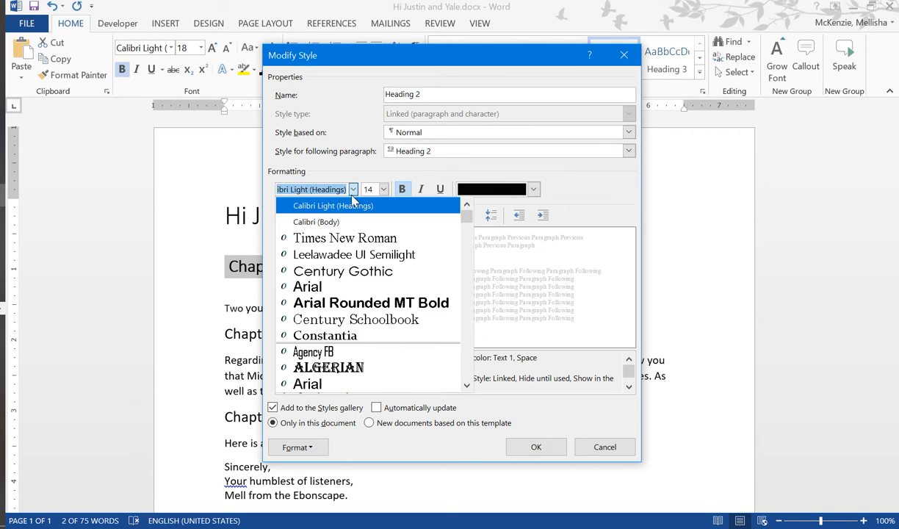
left_click(377, 303)
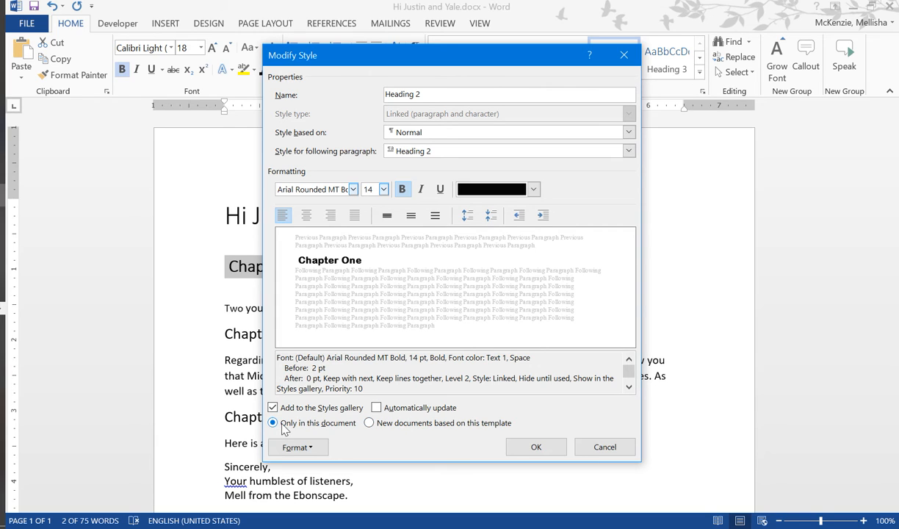
left_click(376, 425)
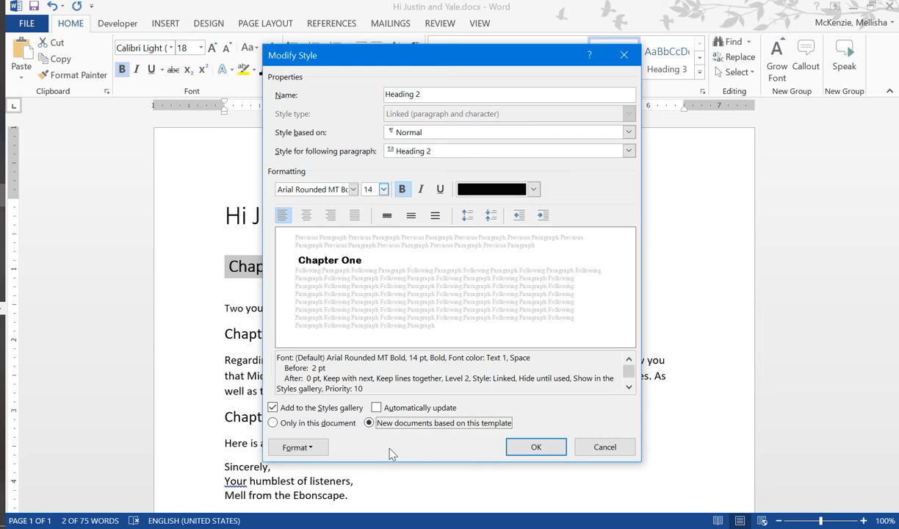
left_click(384, 408)
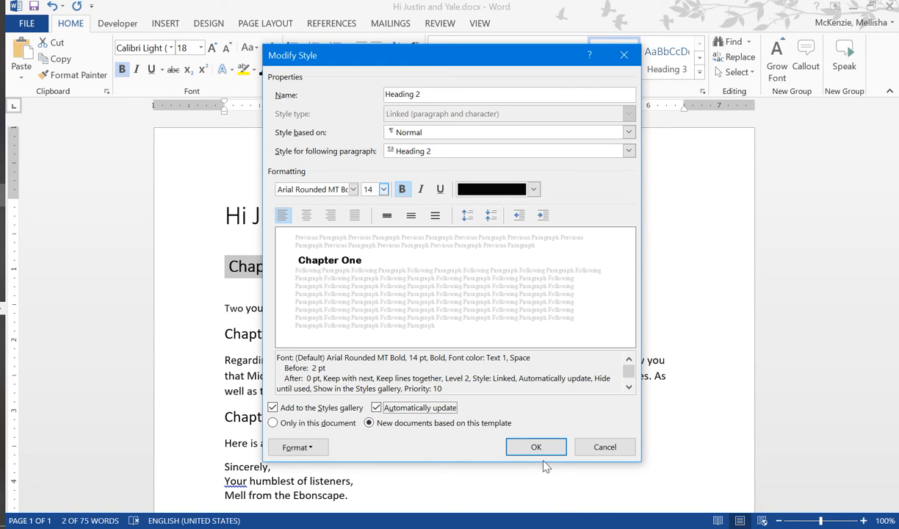
left_click(526, 445)
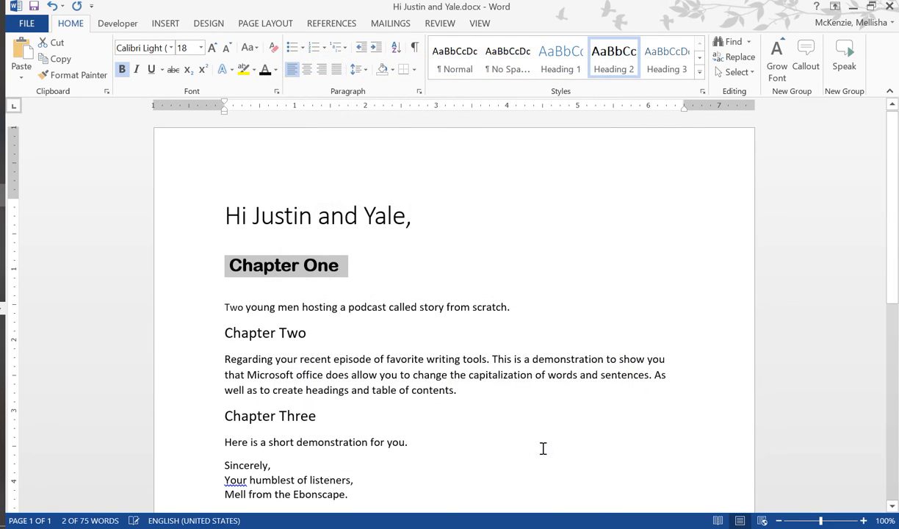
- Apply the Heading 2 style to the "Chapter Three" line and insert an empty line above it
left_click(448, 376)
left_click(202, 241)
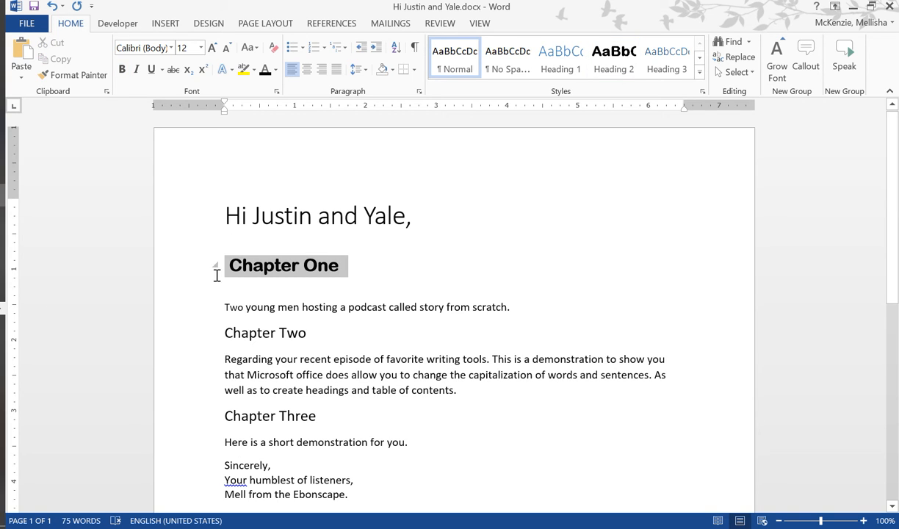
left_click(451, 422)
left_click_drag(348, 269, 233, 263)
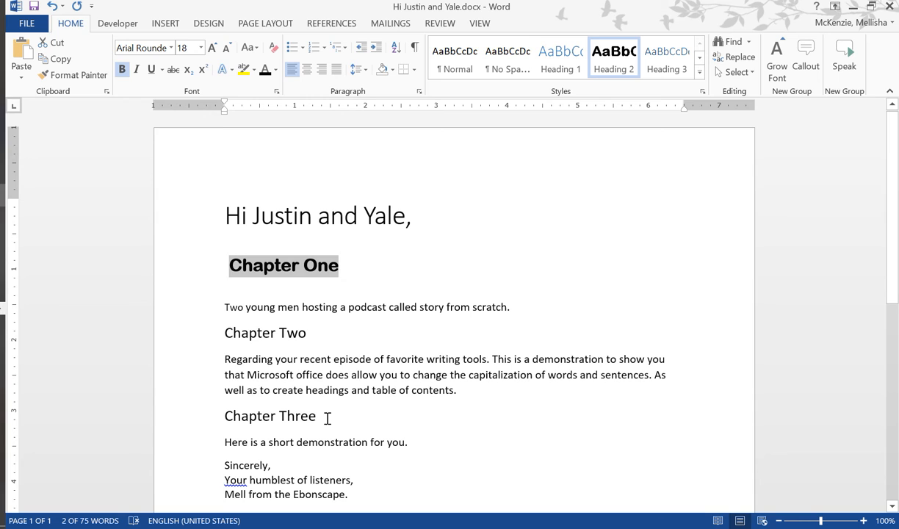
left_click_drag(327, 418, 221, 416)
left_click(613, 59)
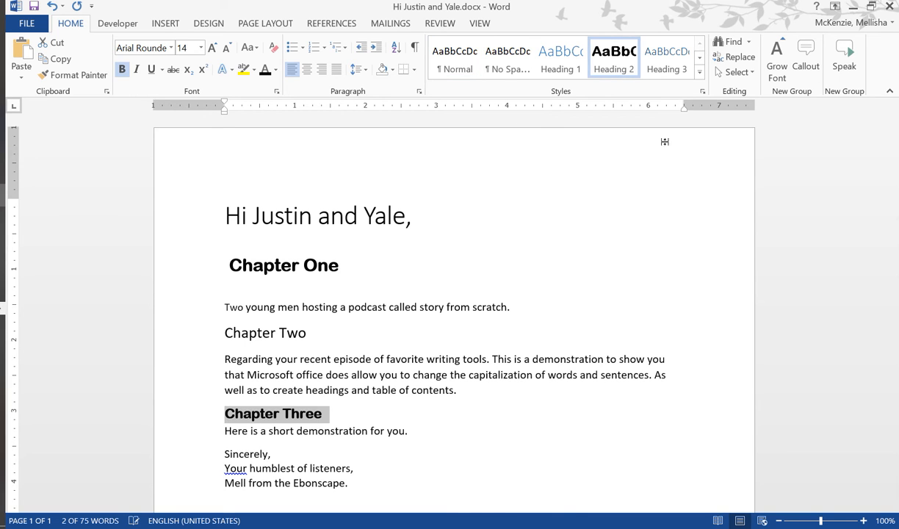
left_click(466, 449)
key("Return")
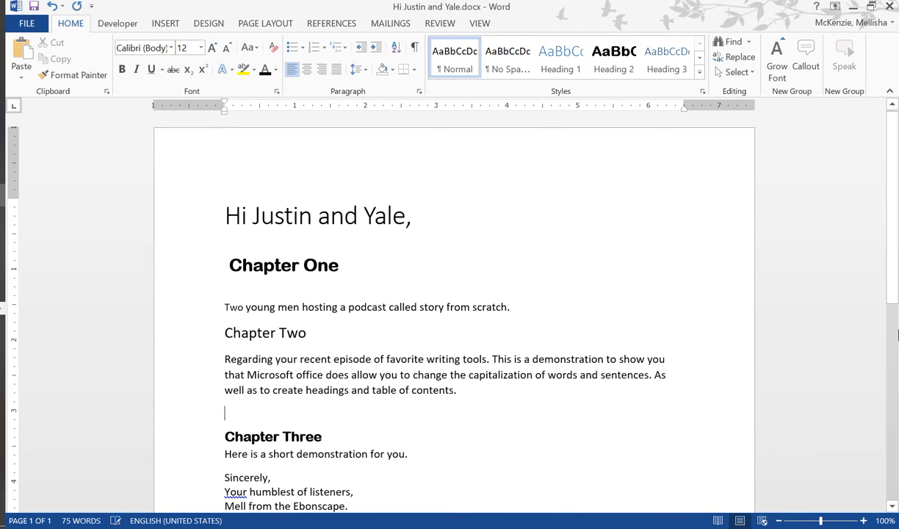
- Apply the Heading 2 style to the "Chapter Two" line
scroll(377, 359, "down", 3)
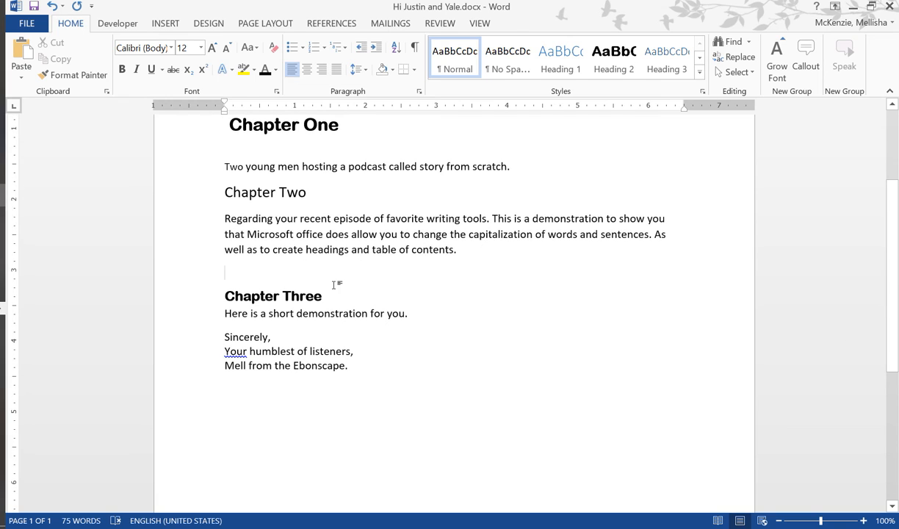
left_click_drag(312, 197, 223, 195)
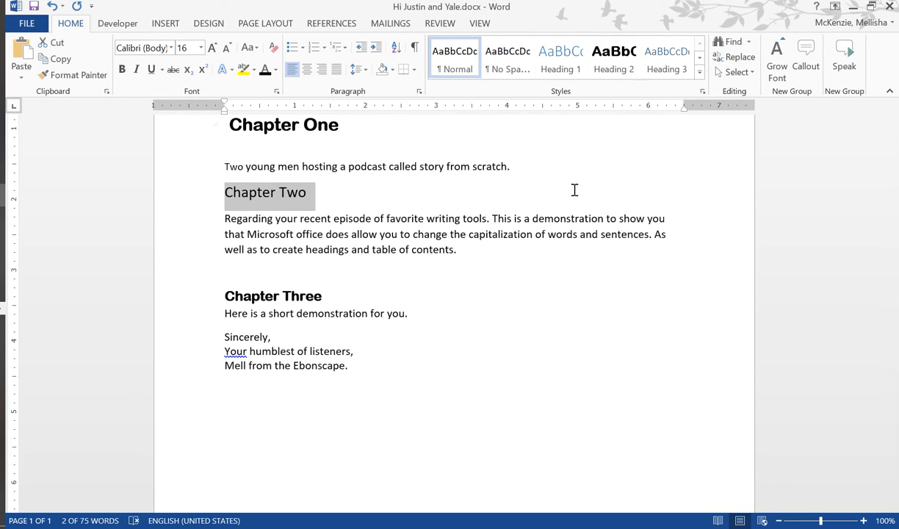
left_click(628, 60)
- Insert an empty line above and another below the "Chapter Two" heading
left_click(547, 238)
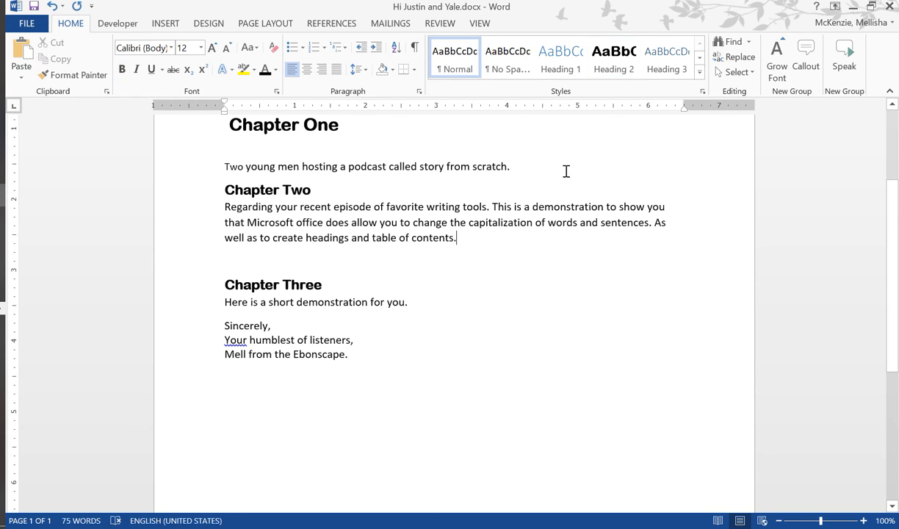
key("Return")
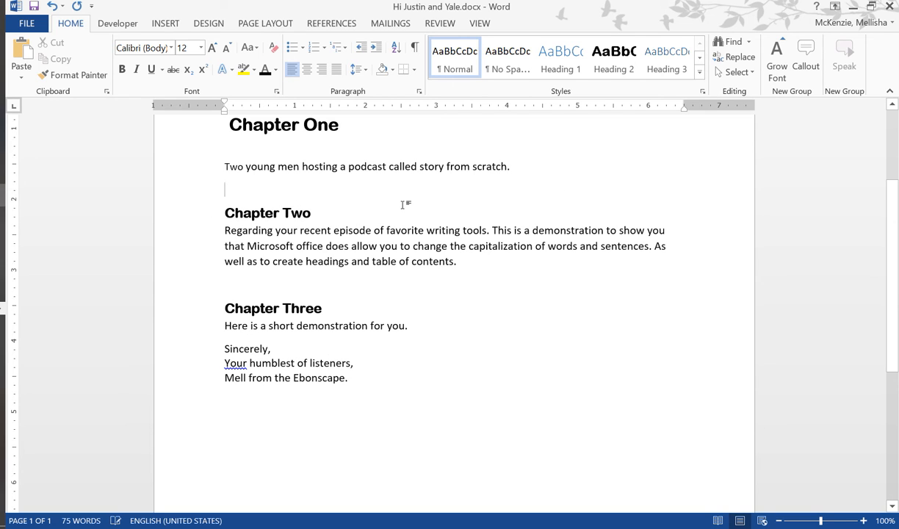
key("Return")
left_click(558, 368)
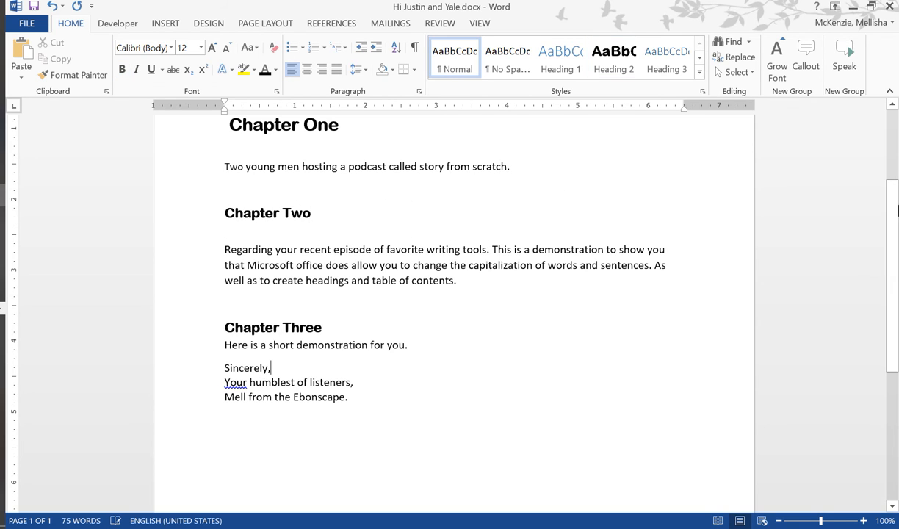
- Reapply the Heading 2 style to the "Chapter One" heading to carry its size 18 over to all chapter headings
left_click_drag(893, 254, 306, 236)
triple_click(320, 191)
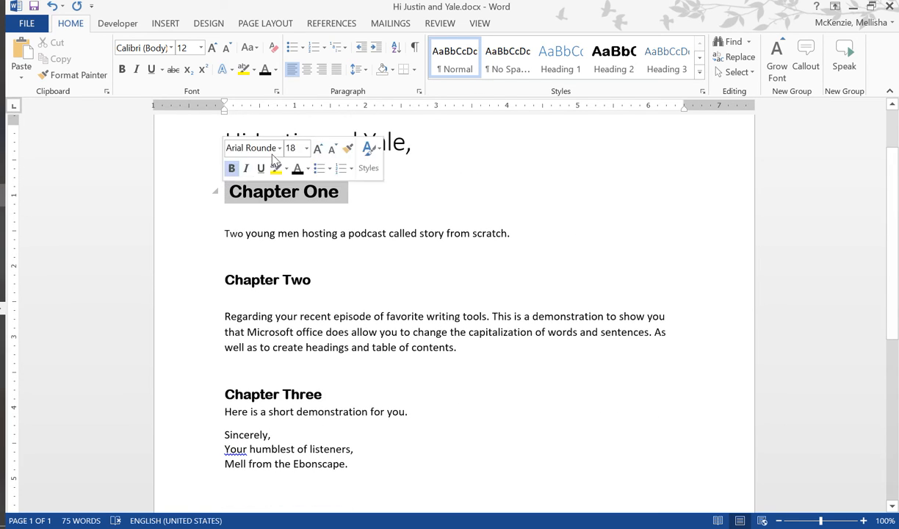
left_click(620, 62)
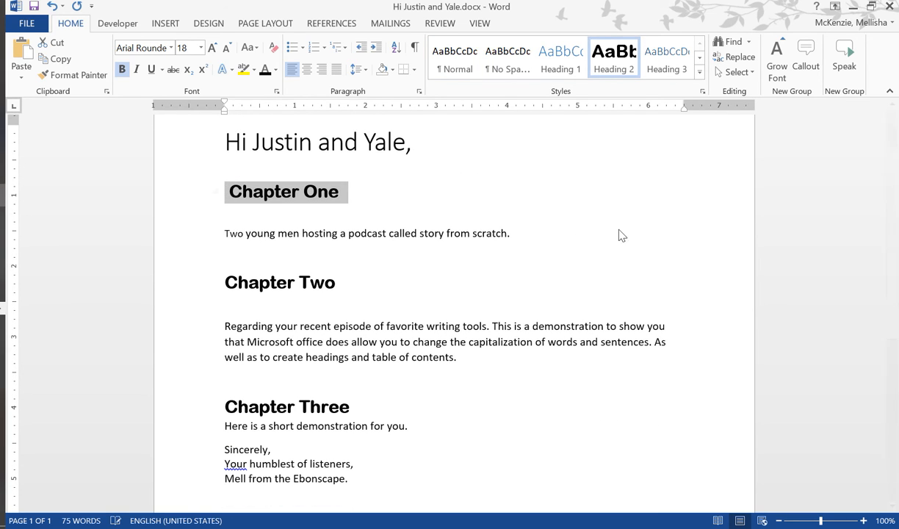
left_click(511, 328)
left_click(478, 397)
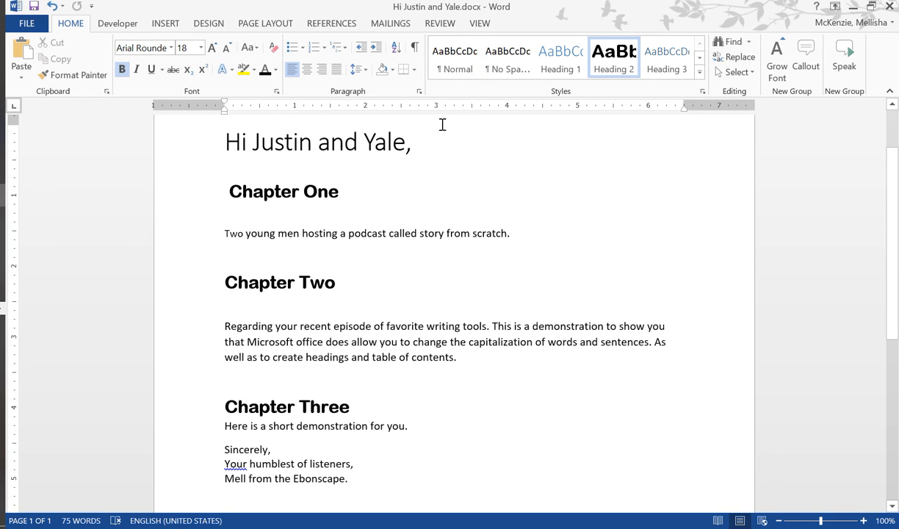
- Insert an empty line above the greeting title at the start of the letter
scroll(440, 293, "up", 2)
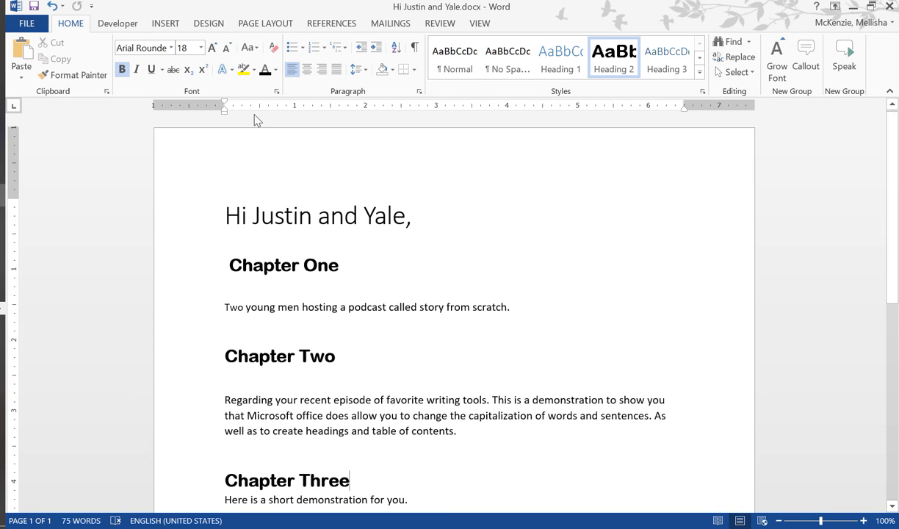
left_click(225, 216)
key("Return")
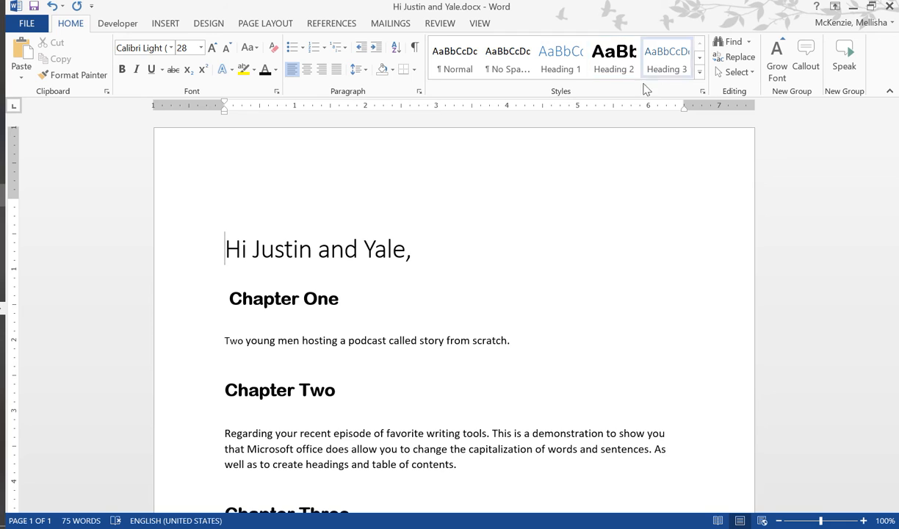
- Insert an Automatic Table 1 table of contents on the empty line above the greeting title
left_click(303, 176)
left_click(440, 263)
left_click(119, 256)
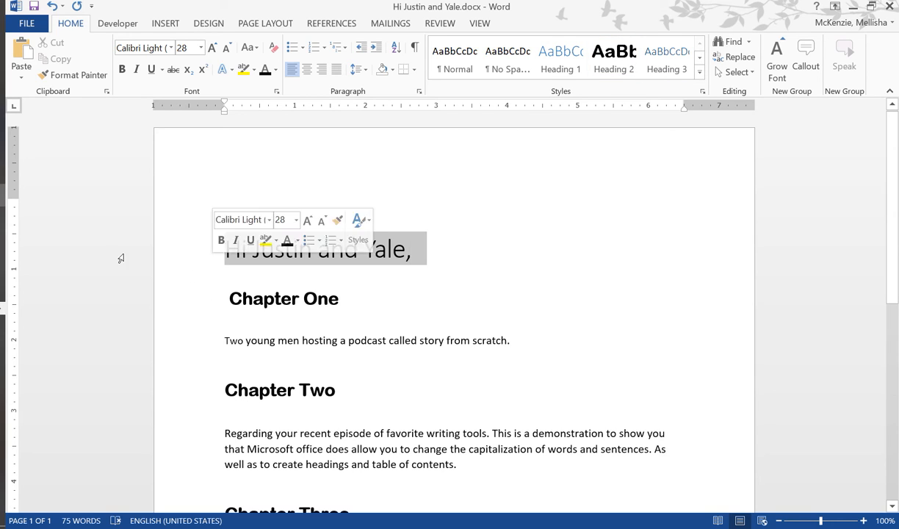
left_click(395, 278)
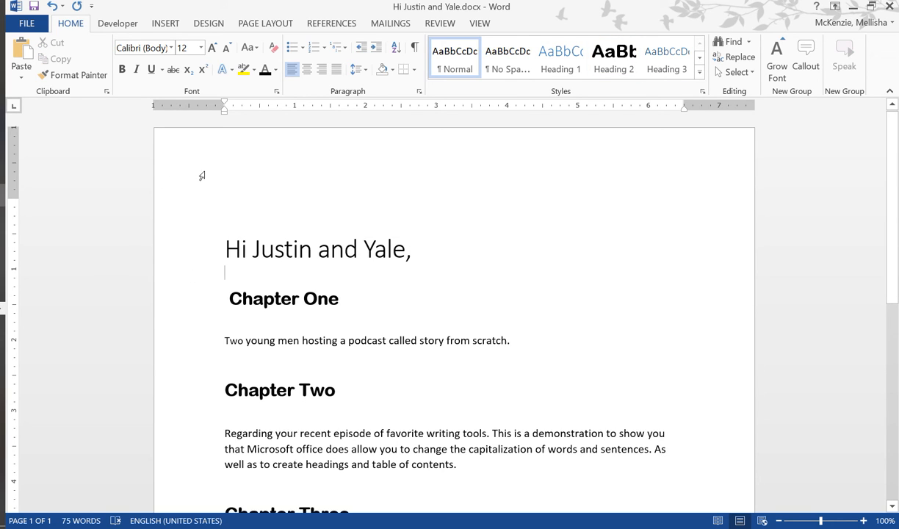
left_click(251, 190)
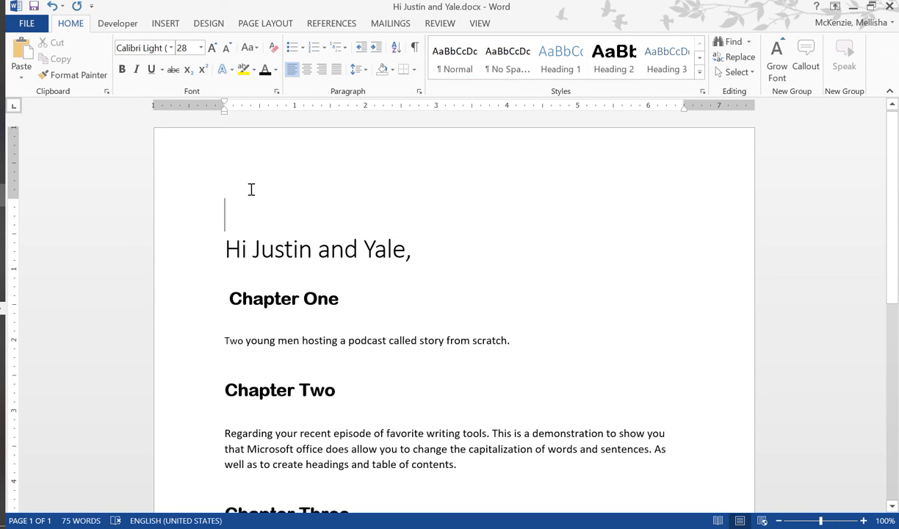
left_click(165, 24)
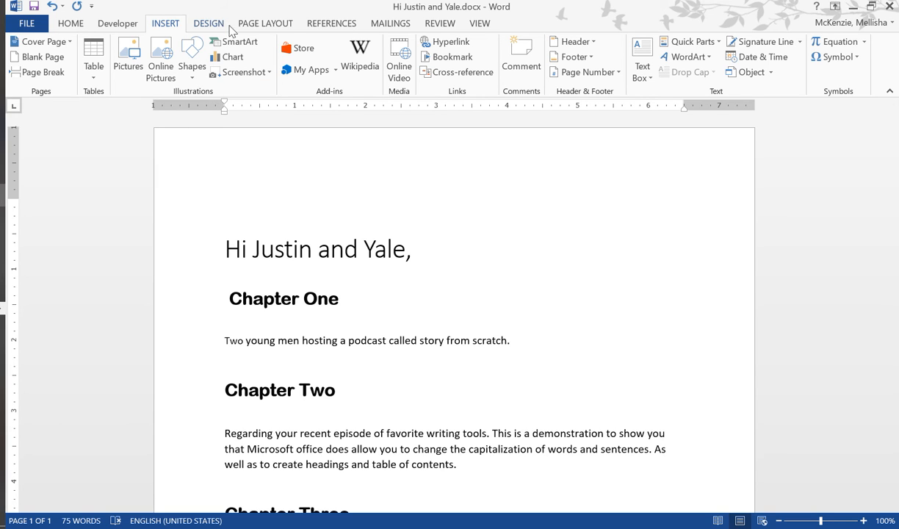
left_click(438, 25)
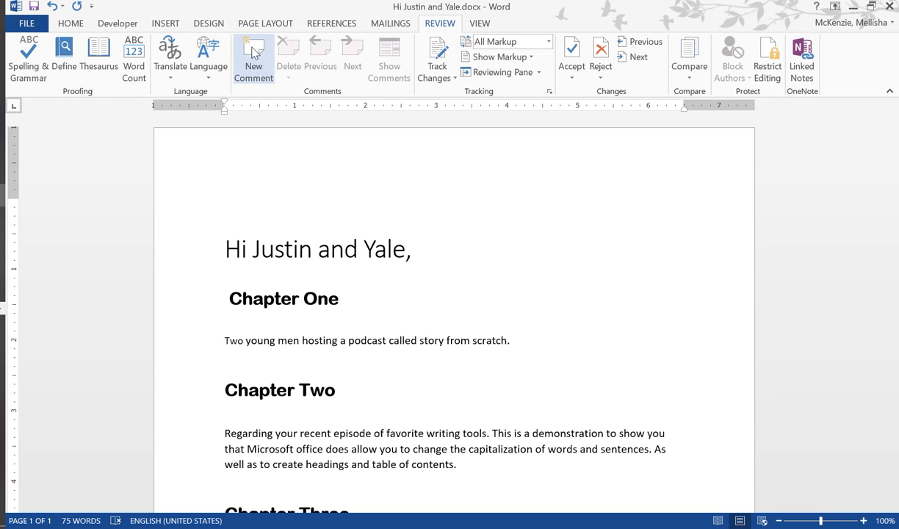
left_click(329, 25)
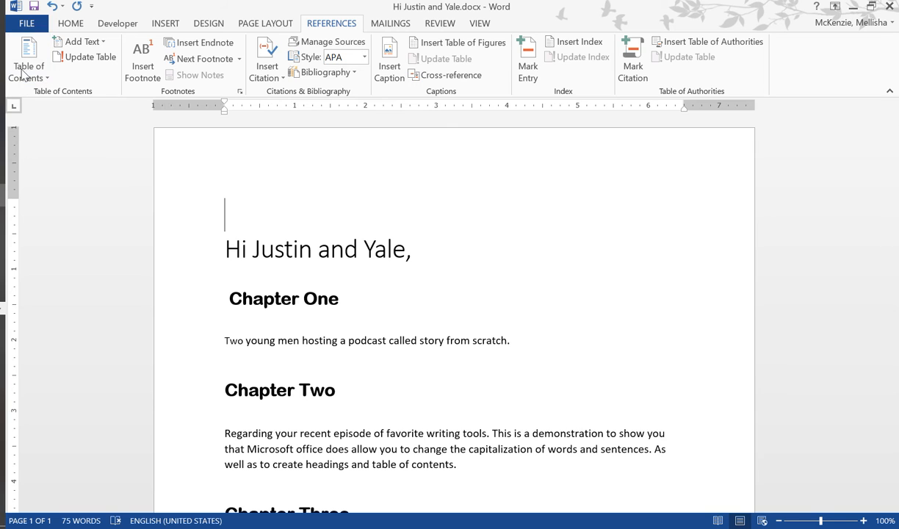
left_click(44, 81)
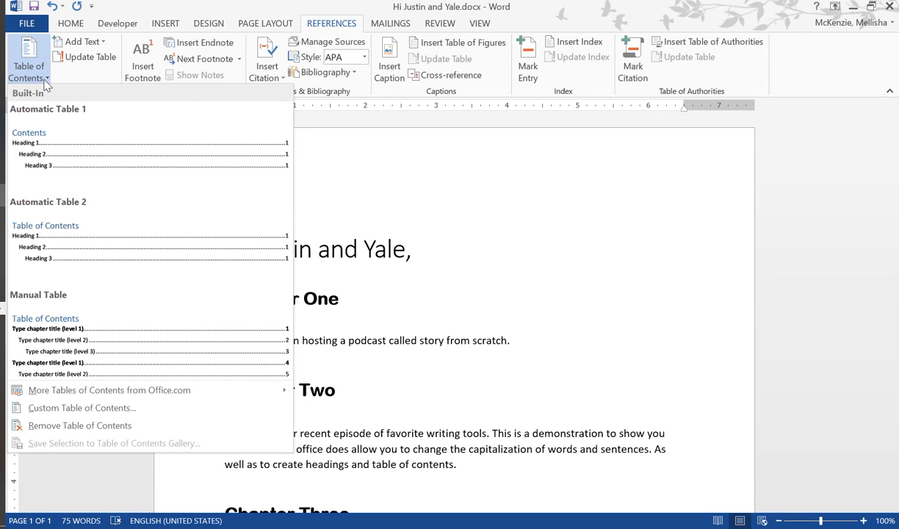
left_click(83, 158)
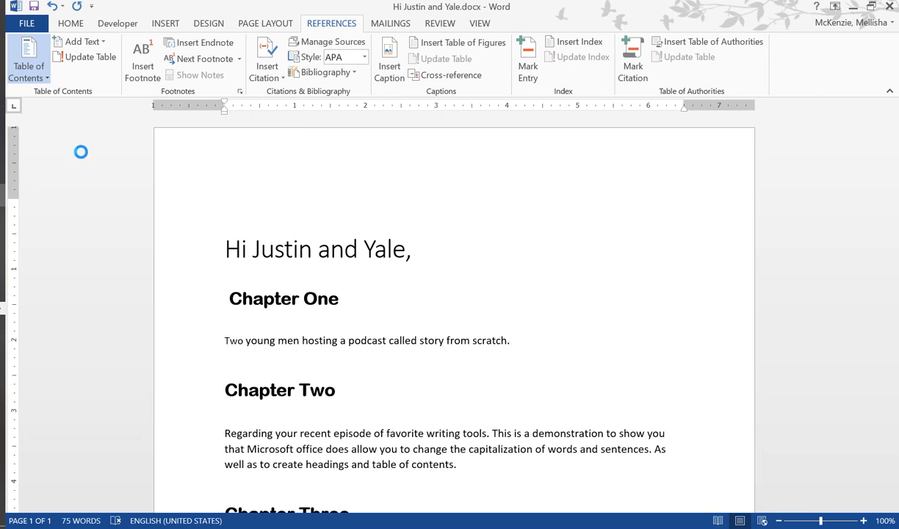
left_click(528, 362)
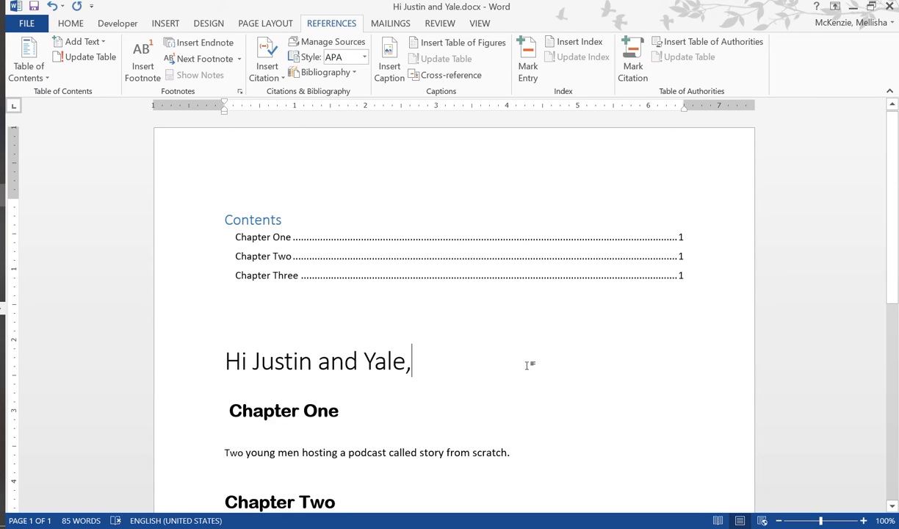
- Change the heading of the table of contents to "Table of Content"
left_click(294, 239)
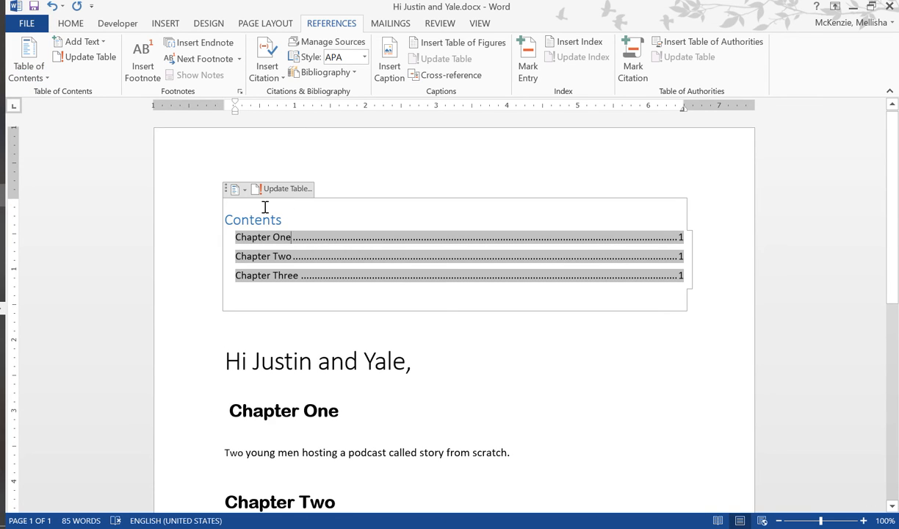
left_click_drag(277, 220, 235, 200)
left_click(245, 189)
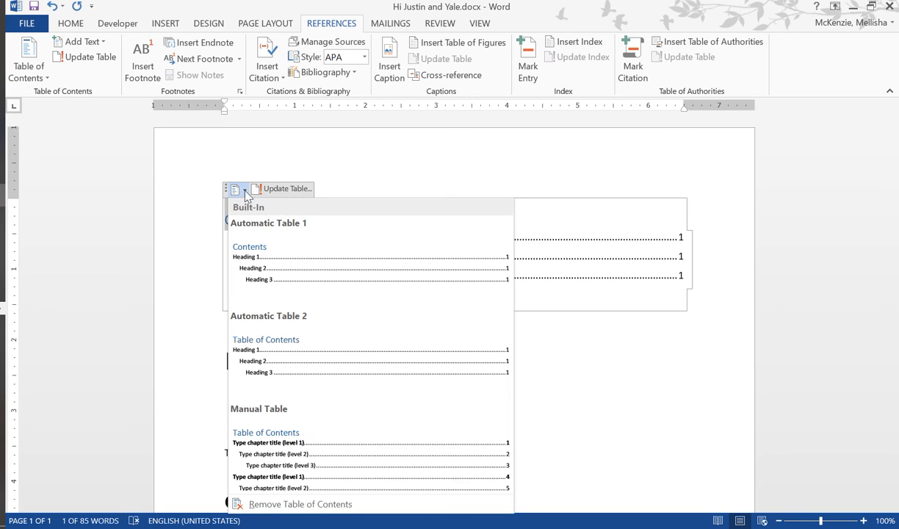
left_click(403, 185)
left_click(292, 221)
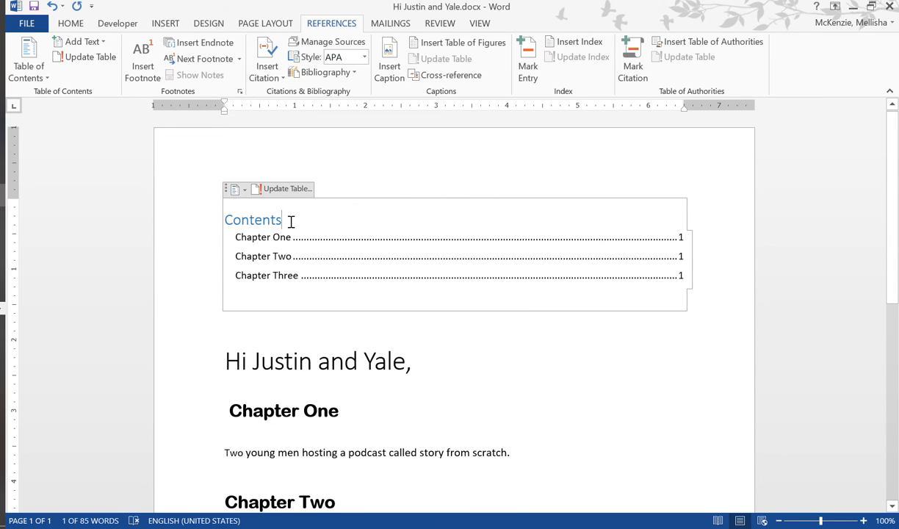
double_click(255, 220)
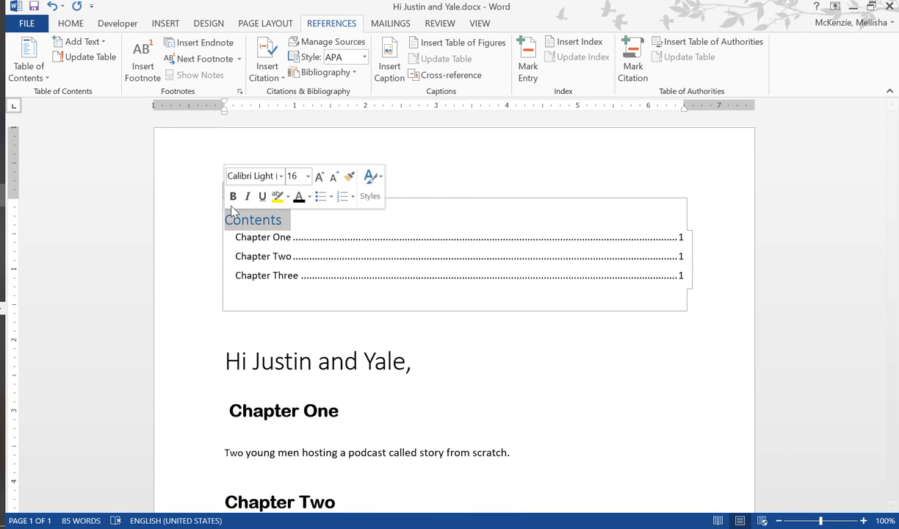
type("Table of ")
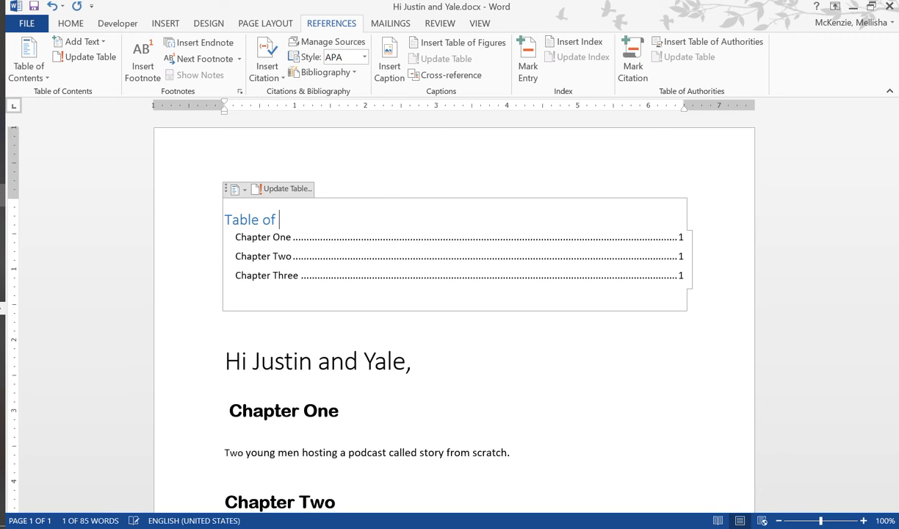
type("Content")
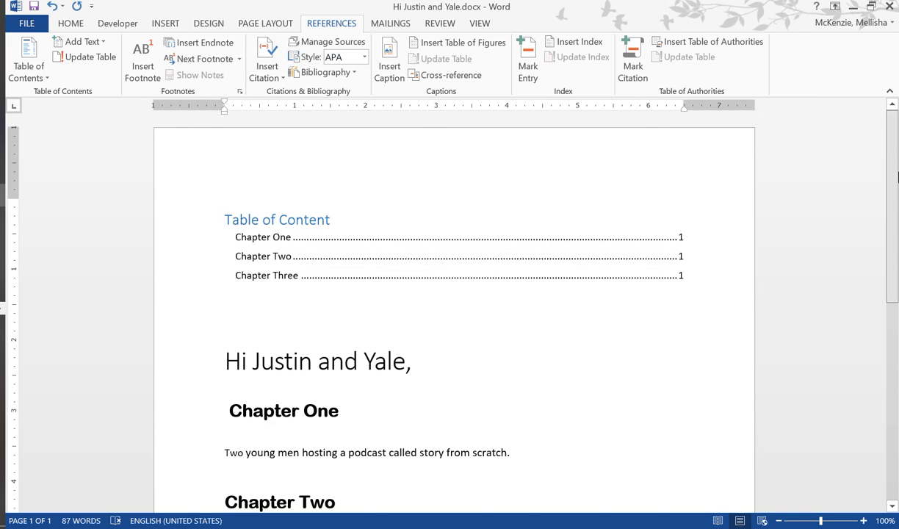
- Copy the "Chapter One" heading together with the empty line above it, leaving the original in place
scroll(896, 194, "down", 2)
scroll(894, 191, "up", 2)
scroll(894, 198, "down", 1)
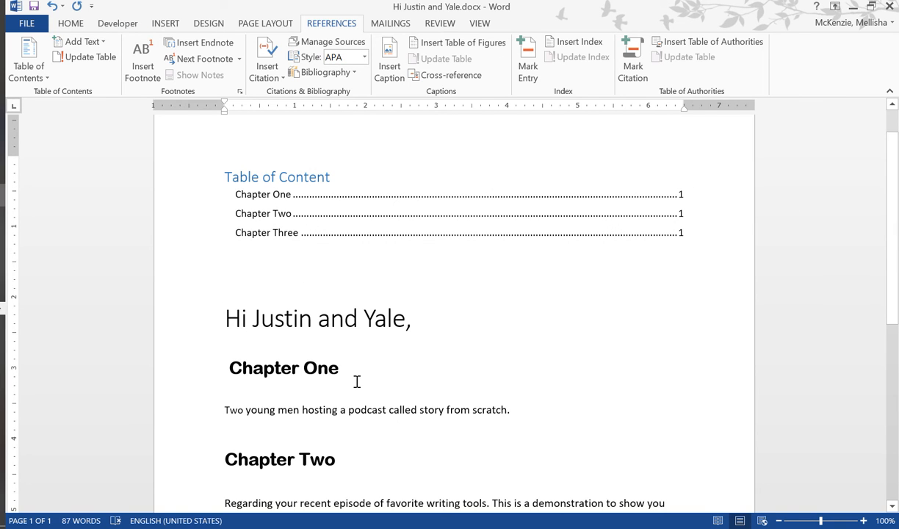
left_click_drag(357, 381, 291, 381)
right_click(291, 381)
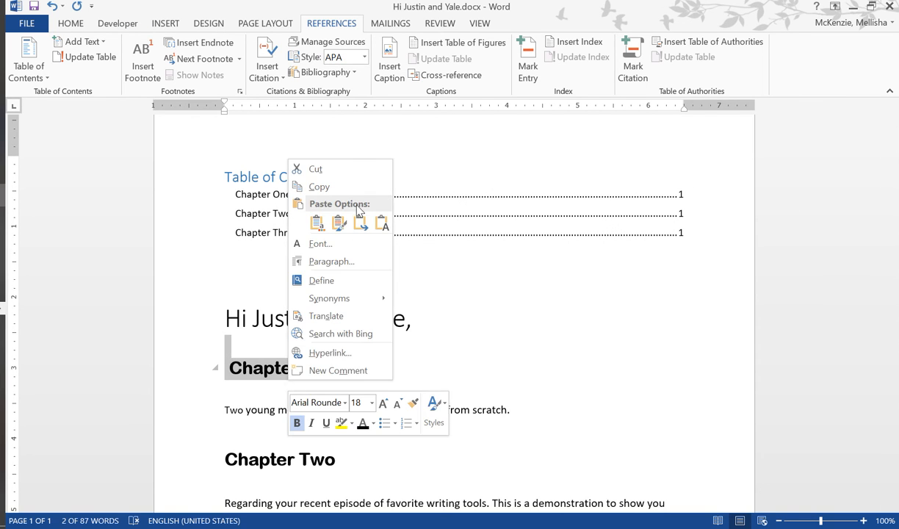
left_click(320, 169)
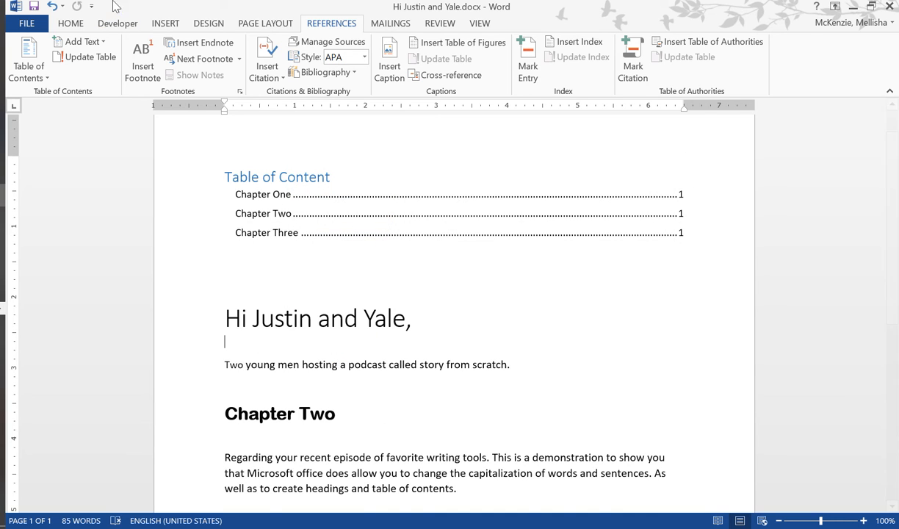
left_click(52, 6)
key("ctrl+c")
right_click(301, 368)
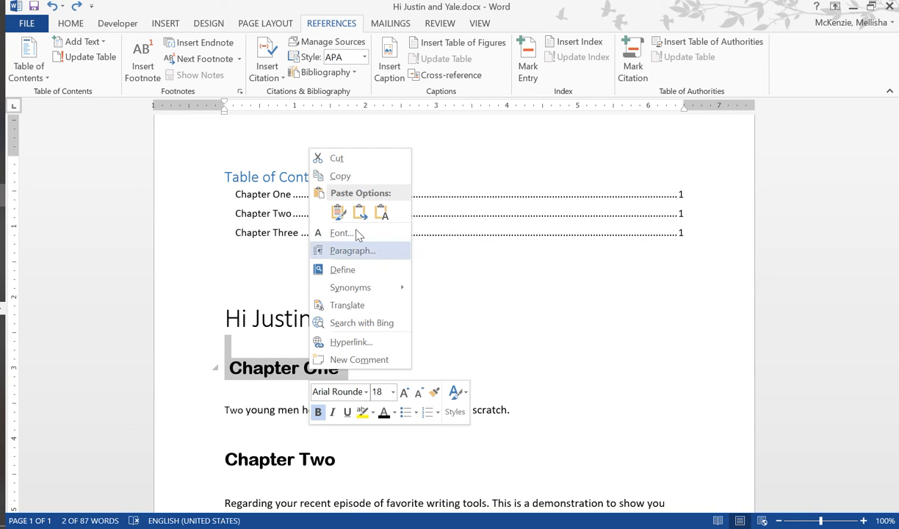
left_click(340, 176)
left_click(612, 361)
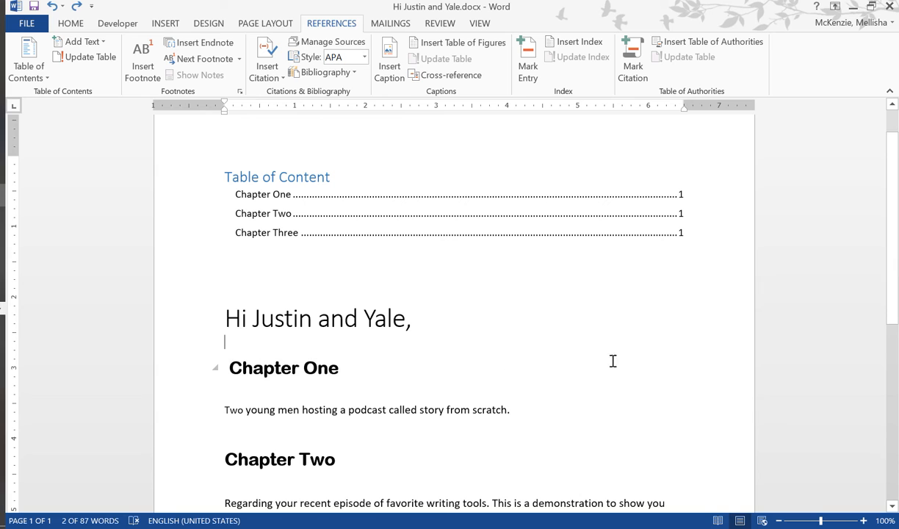
- Paste the copied heading on a new line after the letter's signature and change it to "Chapter Four"
scroll(360, 365, "down", 8)
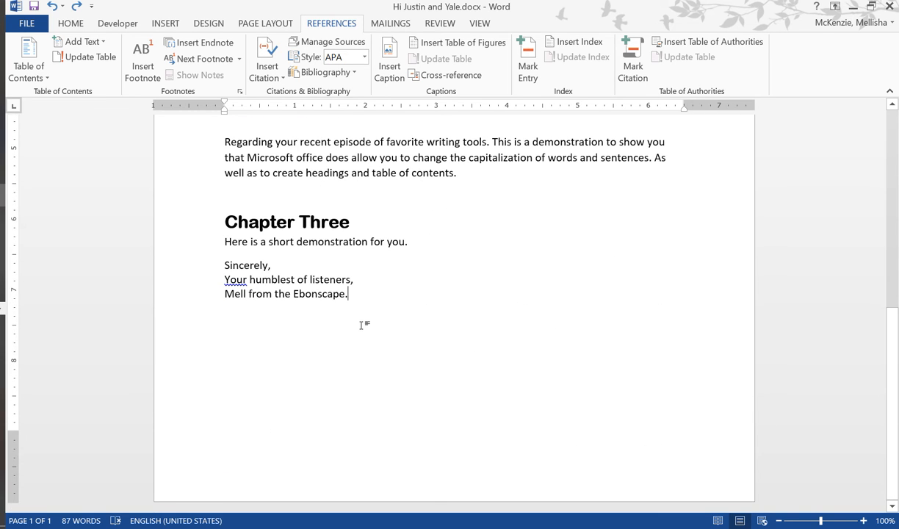
key("Return")
key("ctrl+v")
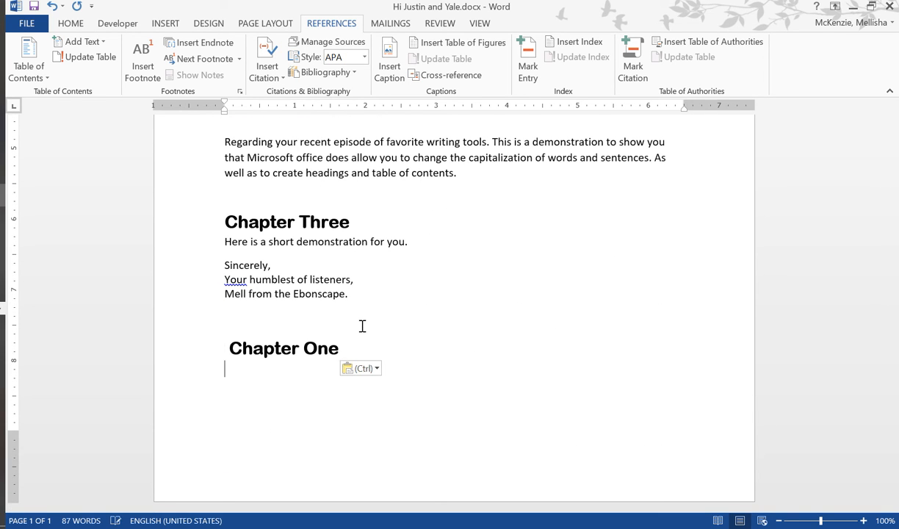
left_click_drag(338, 346, 309, 345)
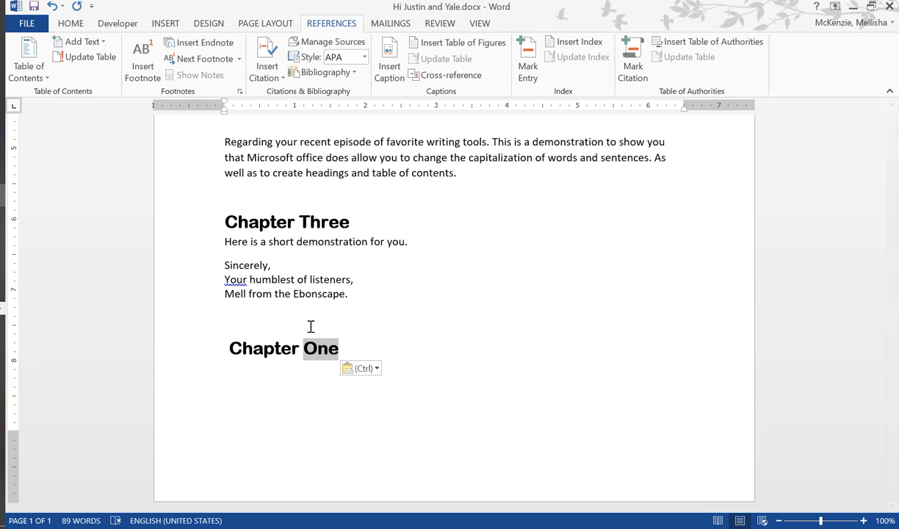
type("Fiyr")
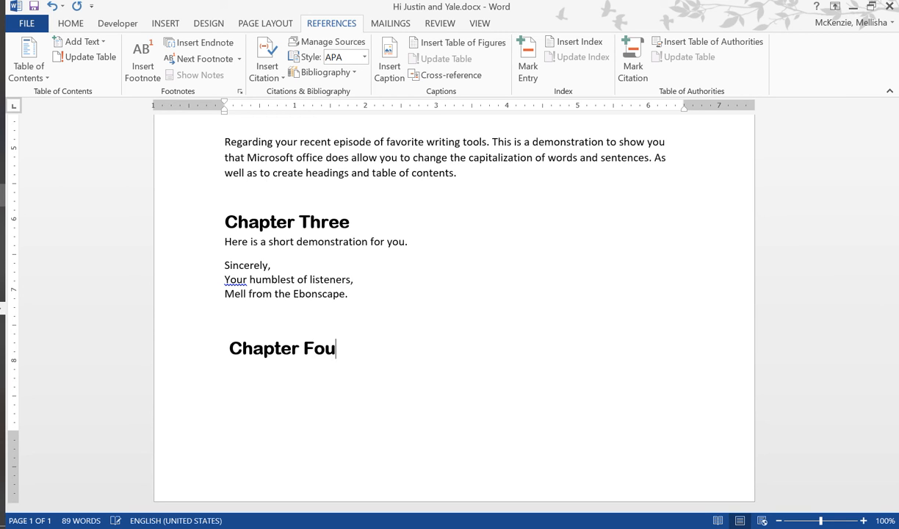
type("r")
- Update only the page numbers of the table of contents
scroll(365, 271, "up", 12)
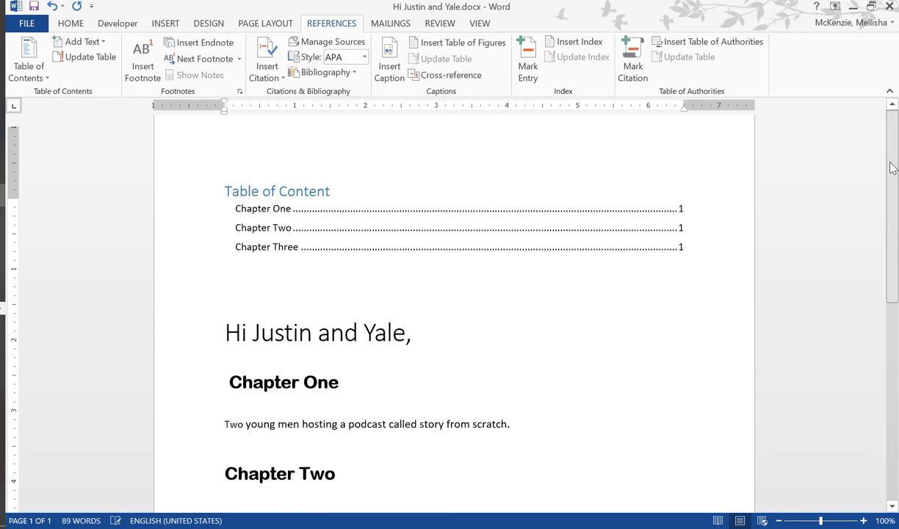
right_click(364, 271)
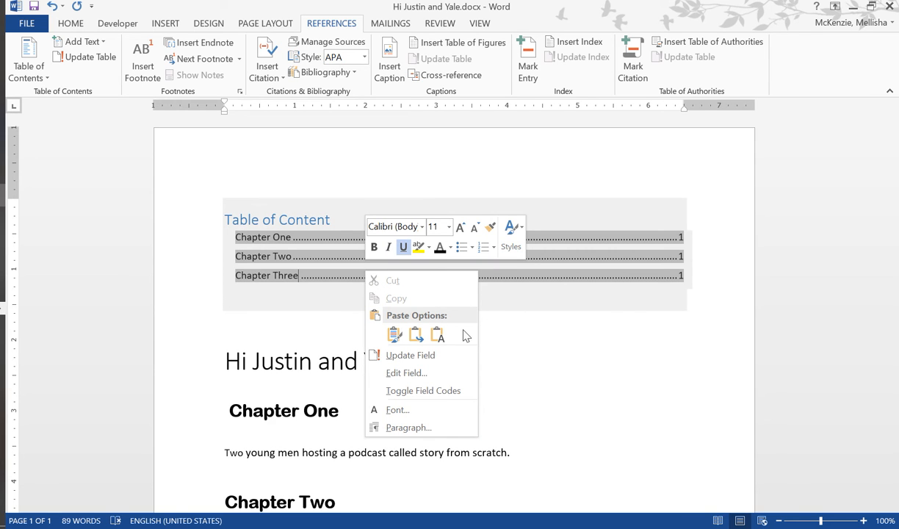
left_click(444, 360)
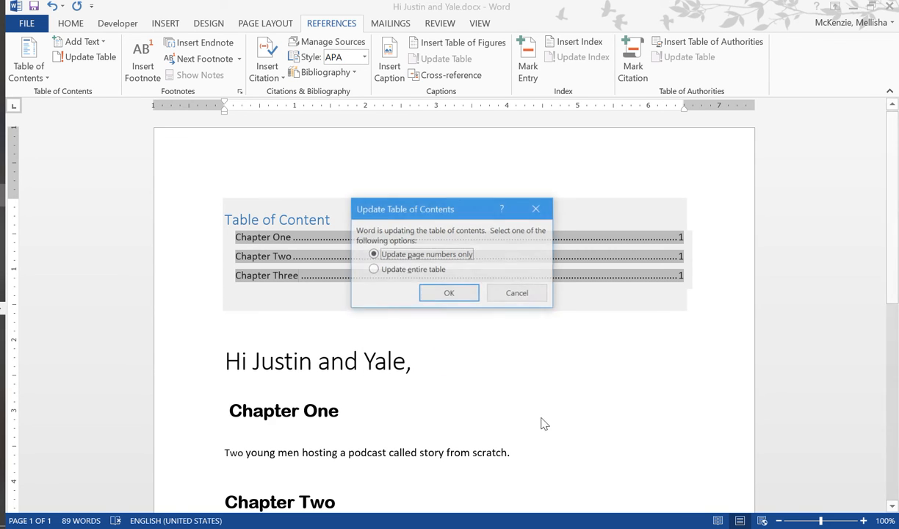
left_click(451, 294)
- Update the entire table of contents to include the added chapter heading
right_click(354, 253)
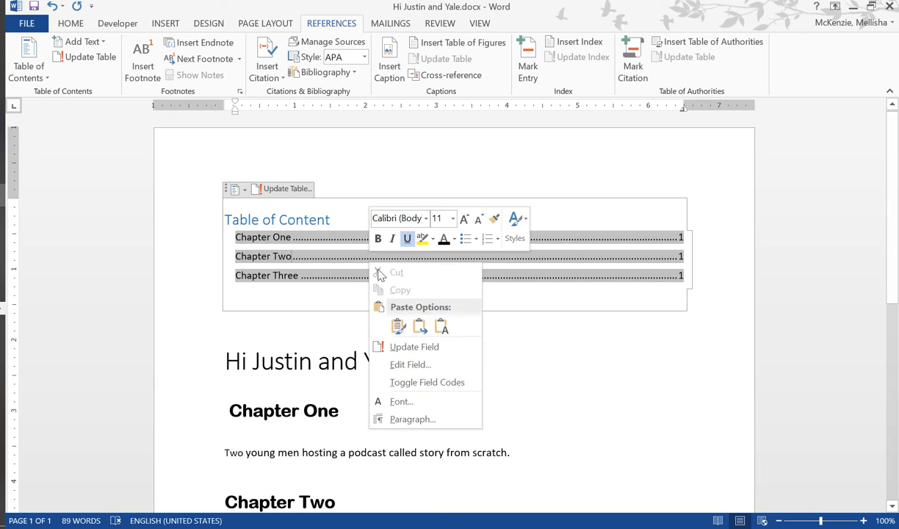
left_click(429, 348)
left_click(373, 270)
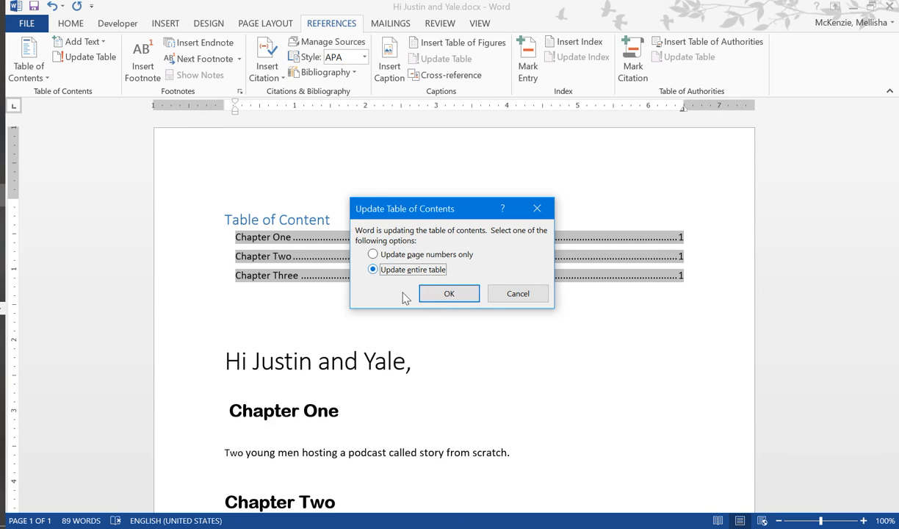
left_click(450, 295)
left_click(466, 370)
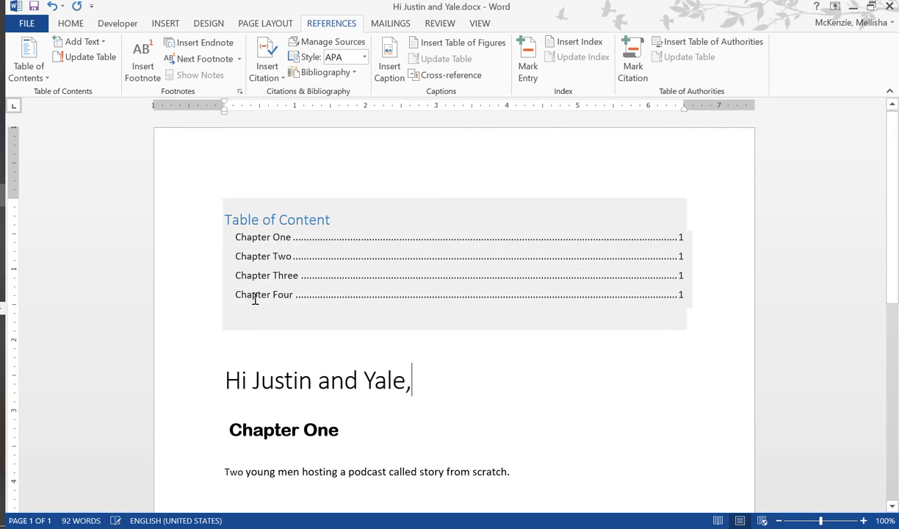
left_click(242, 294)
left_click(558, 400)
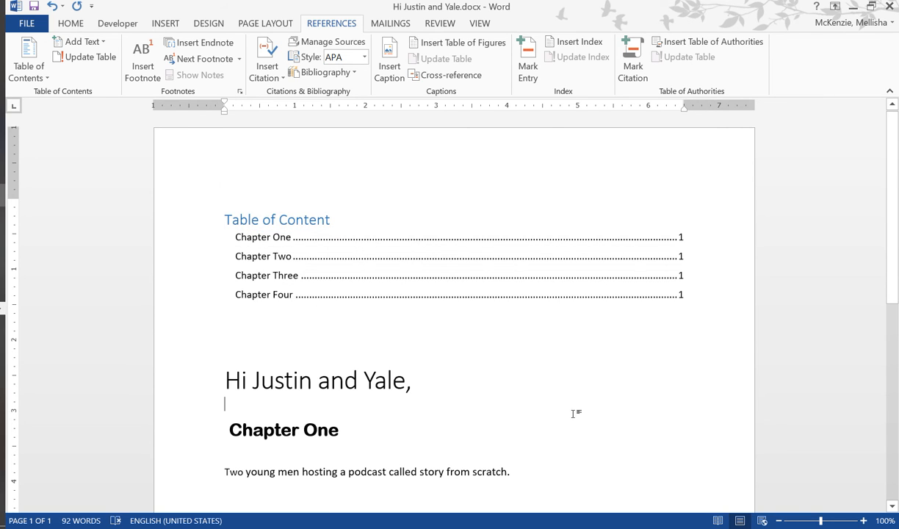
scroll(897, 156, "down", 2)
scroll(897, 176, "up", 2)
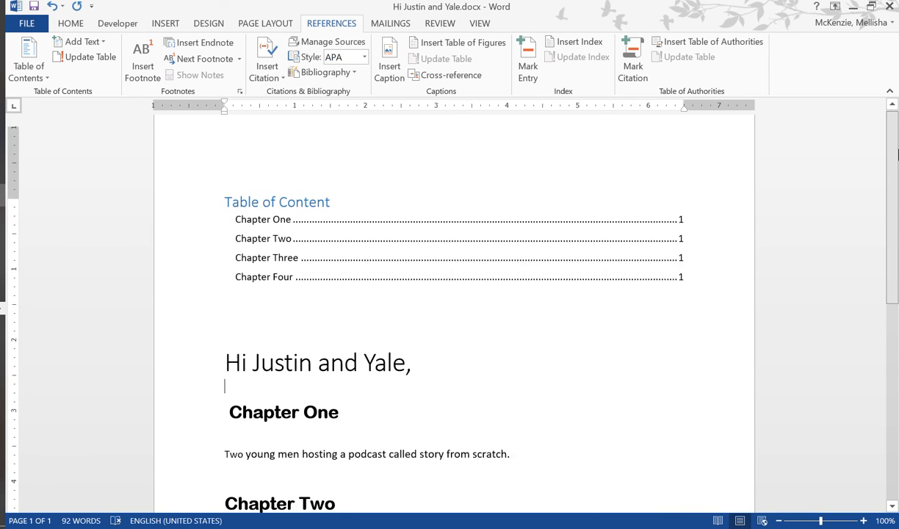
scroll(897, 191, "down", 2)
left_click(611, 255)
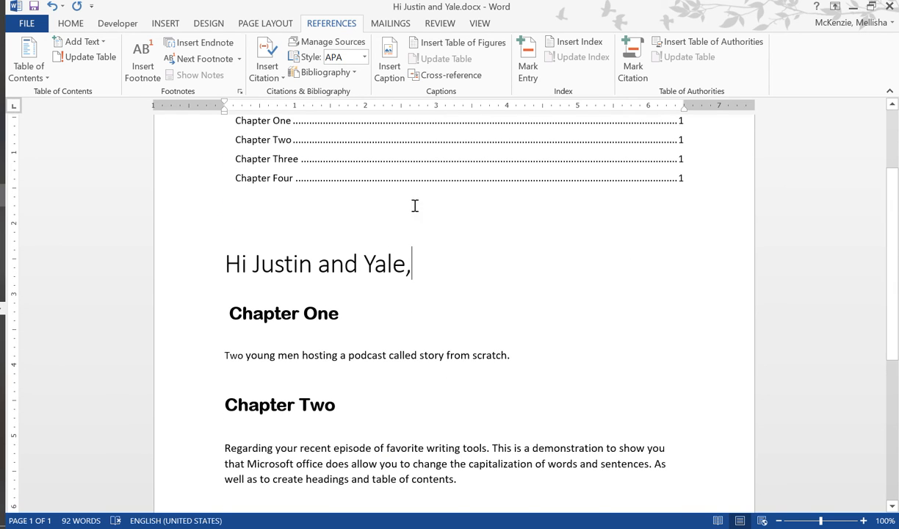
- Show the Navigation pane and remove the empty heading line directly below "Chapter Two"
left_click(70, 23)
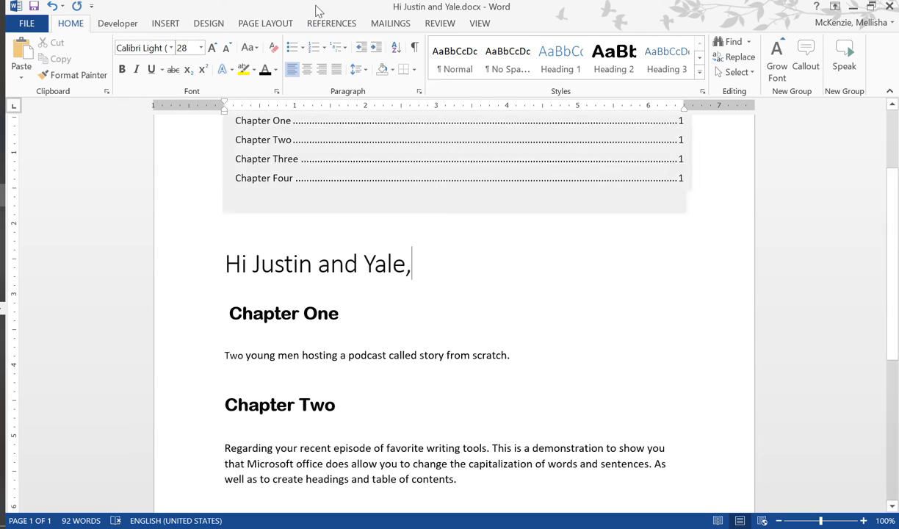
left_click(480, 23)
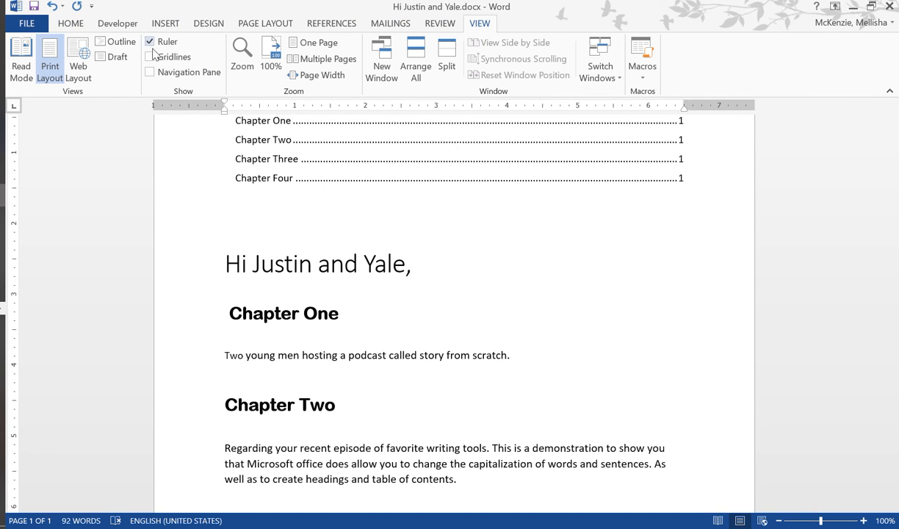
left_click(150, 72)
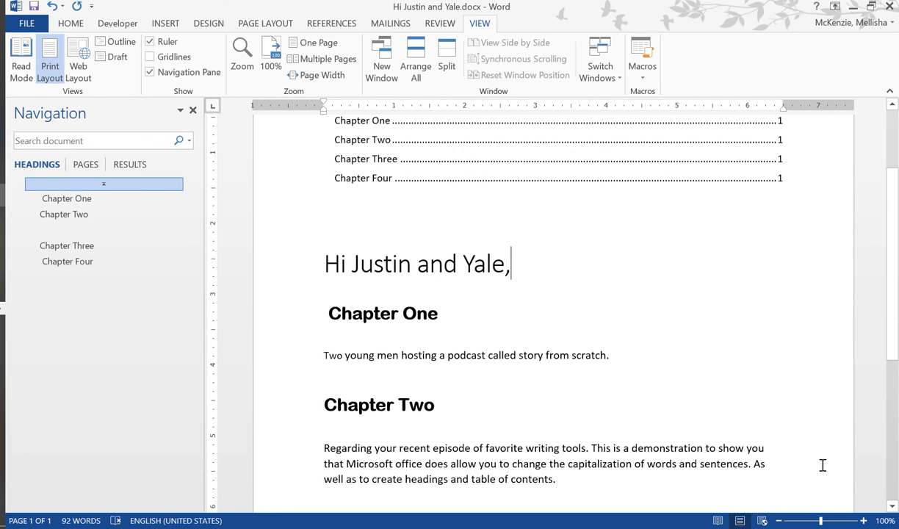
left_click(69, 233)
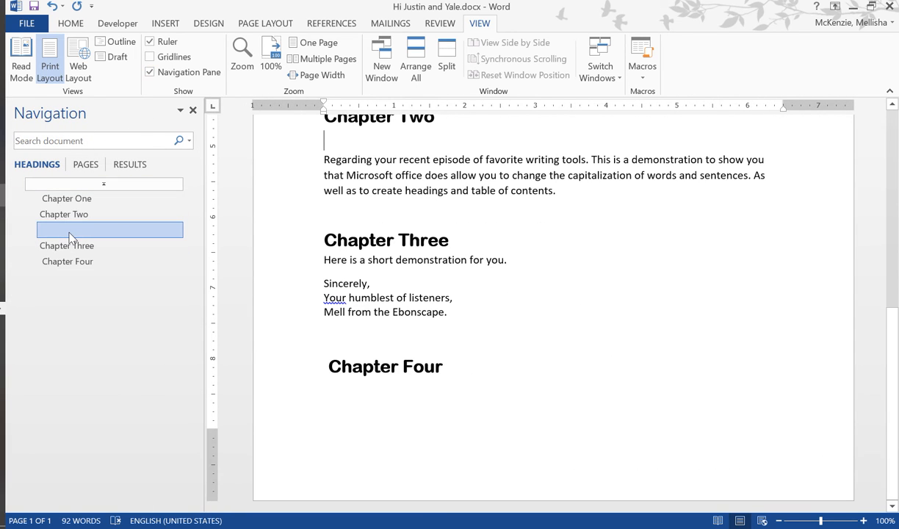
key("Delete")
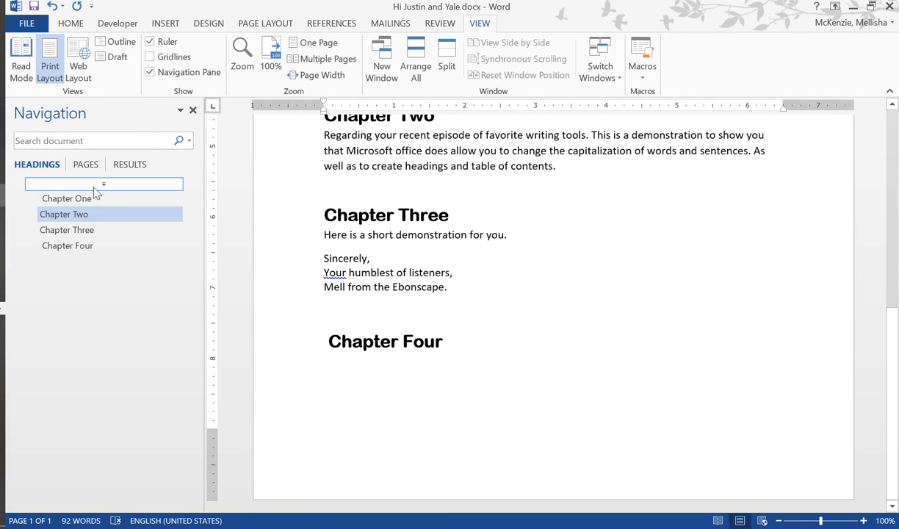
- Jump between the Chapter Three and Chapter Four headings using the document's heading list
left_click(601, 335)
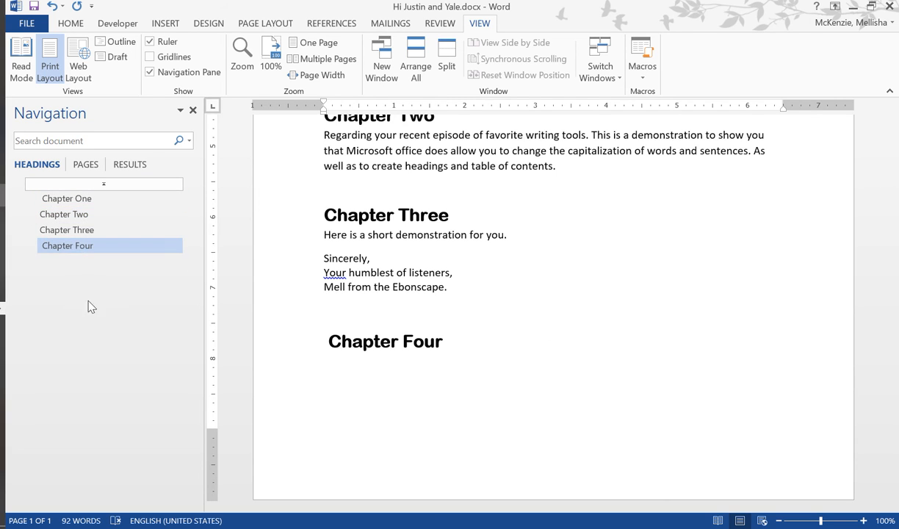
left_click(81, 234)
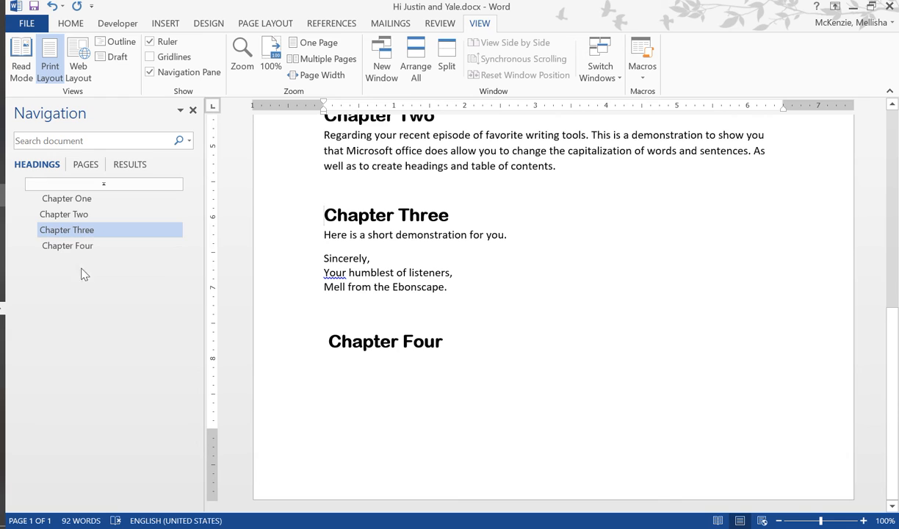
left_click(84, 248)
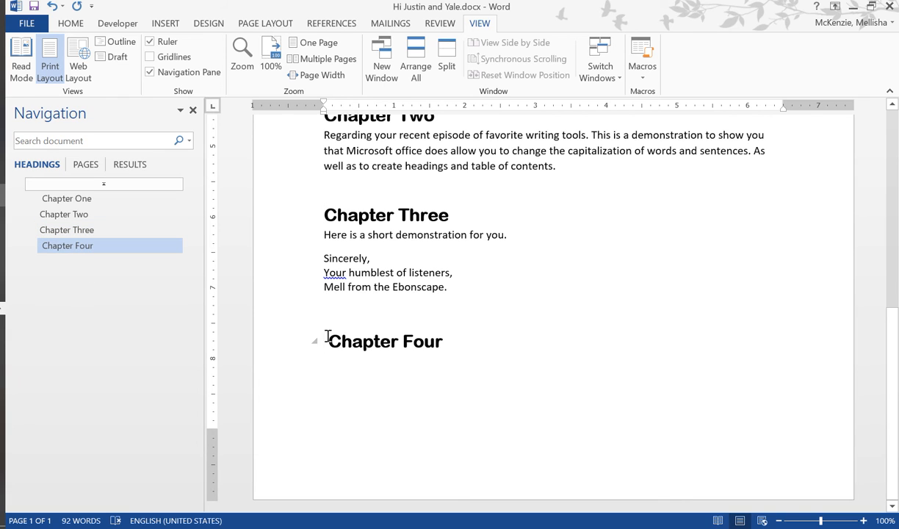
left_click(89, 229)
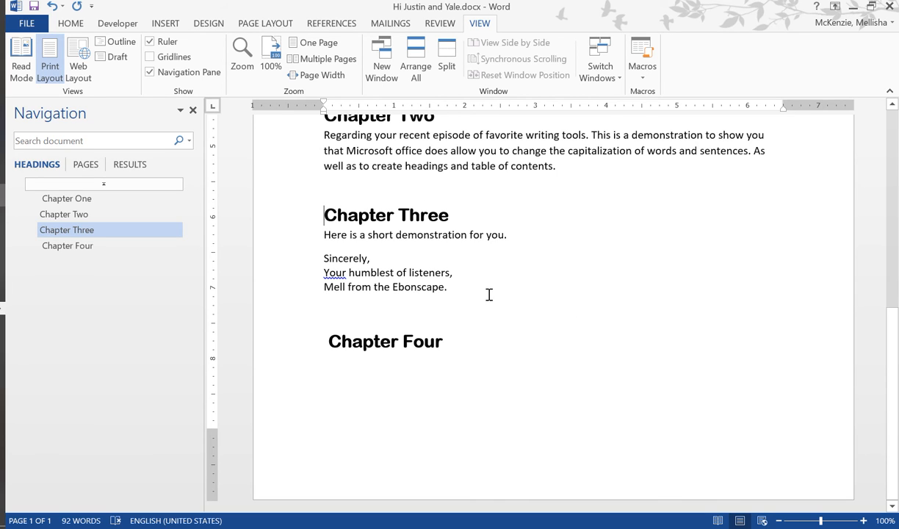
- Insert page breaks after the signature and after the Chapter Two paragraph so Chapters Four and Three start on new pages
left_click(72, 24)
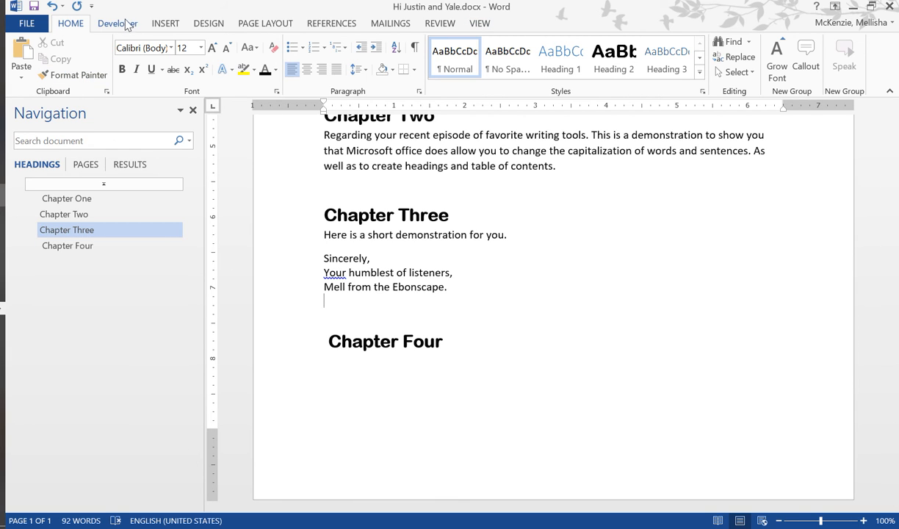
left_click(164, 23)
left_click(58, 71)
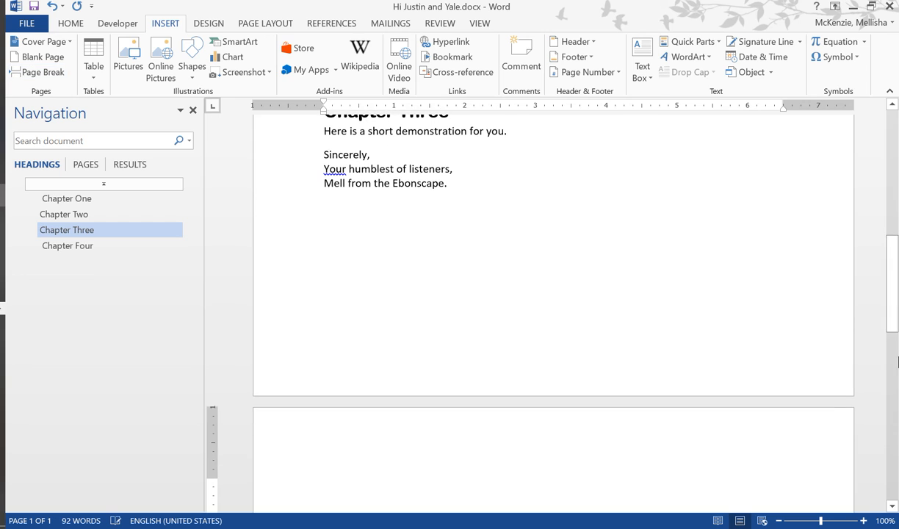
left_click_drag(895, 307, 891, 227)
left_click(572, 371)
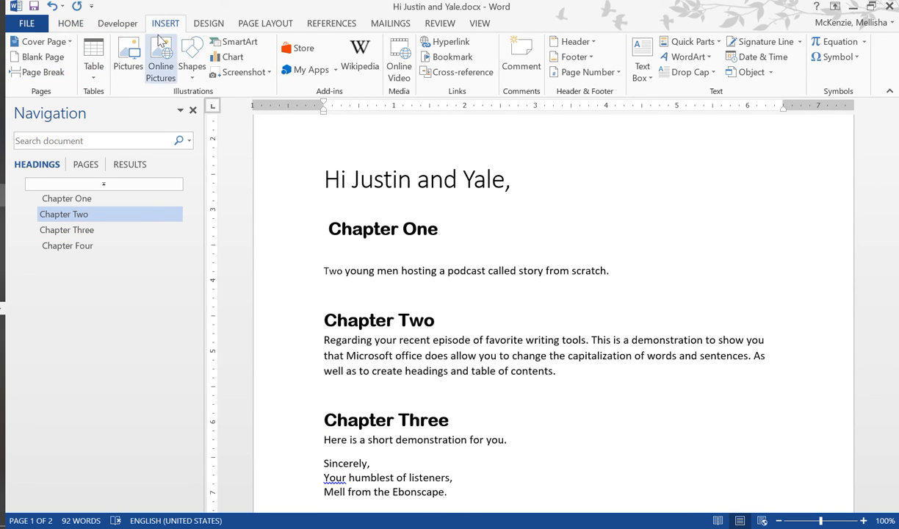
left_click(45, 72)
- Insert page breaks after the Chapter One paragraph and on the empty line above the greeting
left_click_drag(894, 249, 893, 203)
left_click(684, 261)
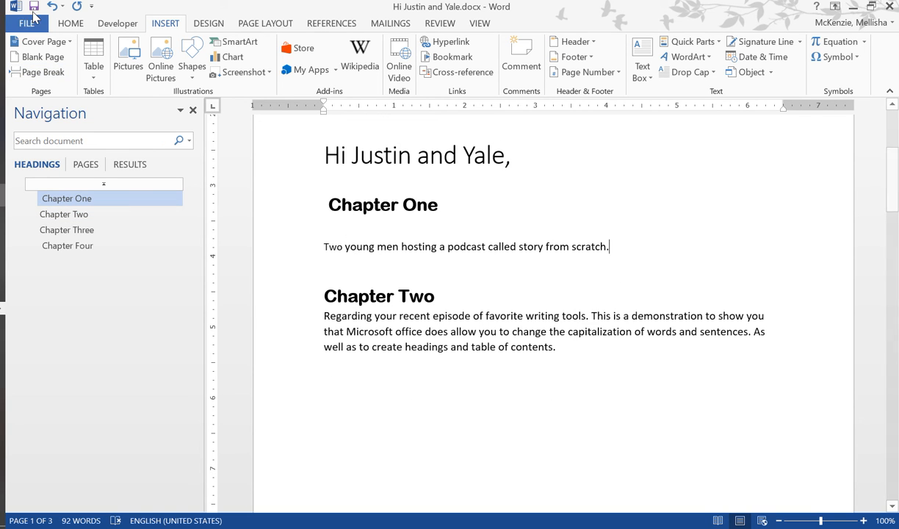
left_click(45, 72)
left_click_drag(891, 212, 897, 150)
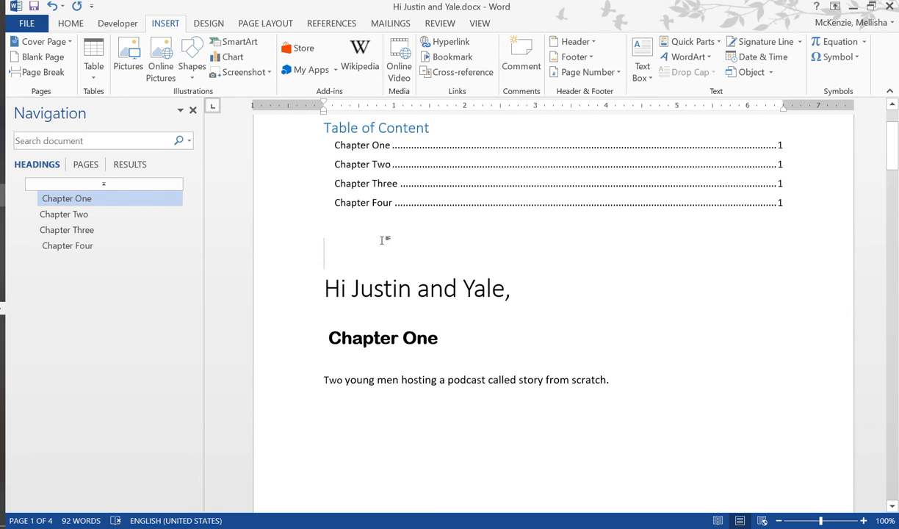
left_click(33, 72)
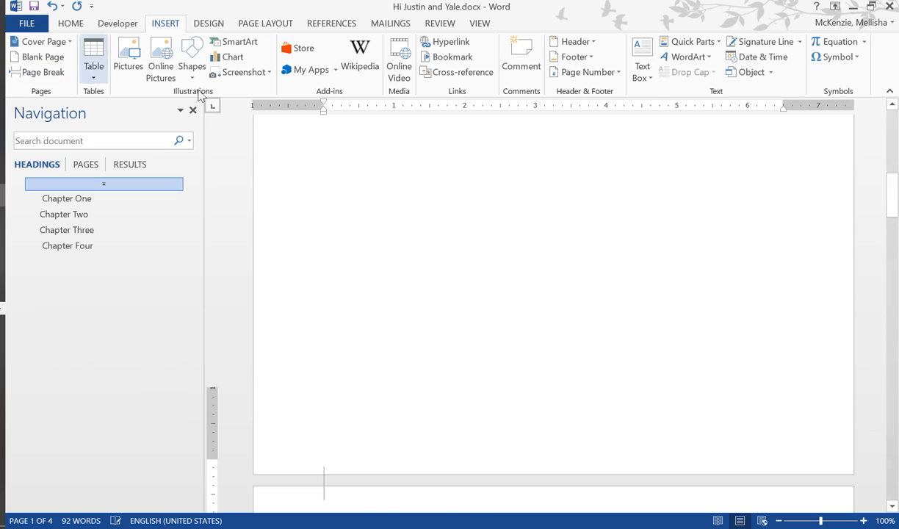
left_click_drag(896, 183, 896, 213)
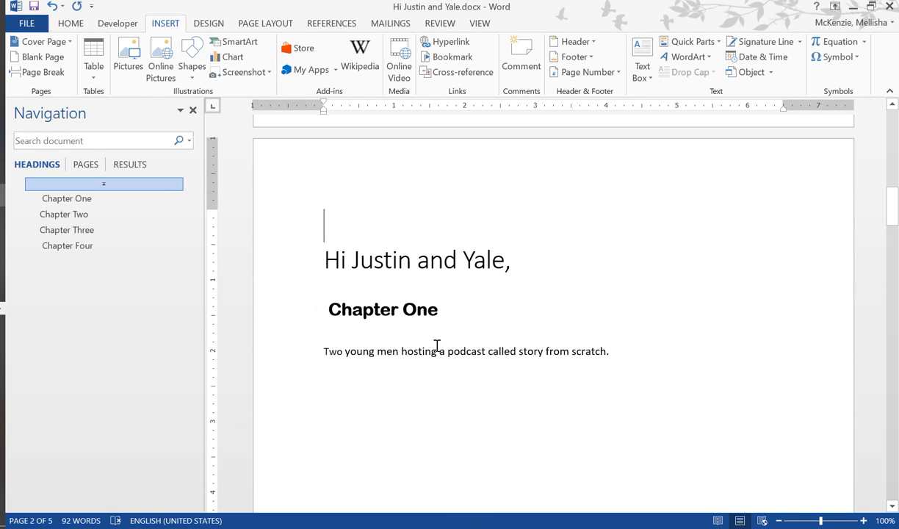
- Go to the Chapter Three, Chapter Four and Chapter Two headings to check their separate pages
left_click(82, 234)
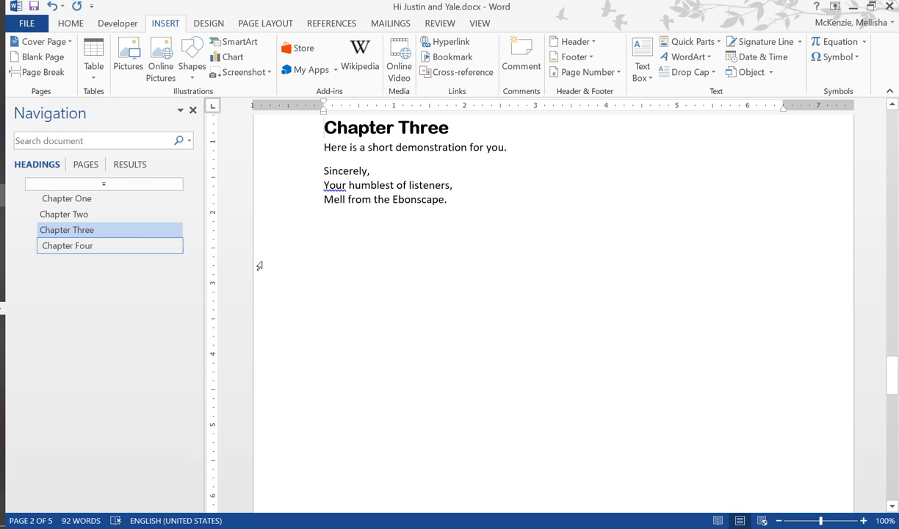
left_click(61, 246)
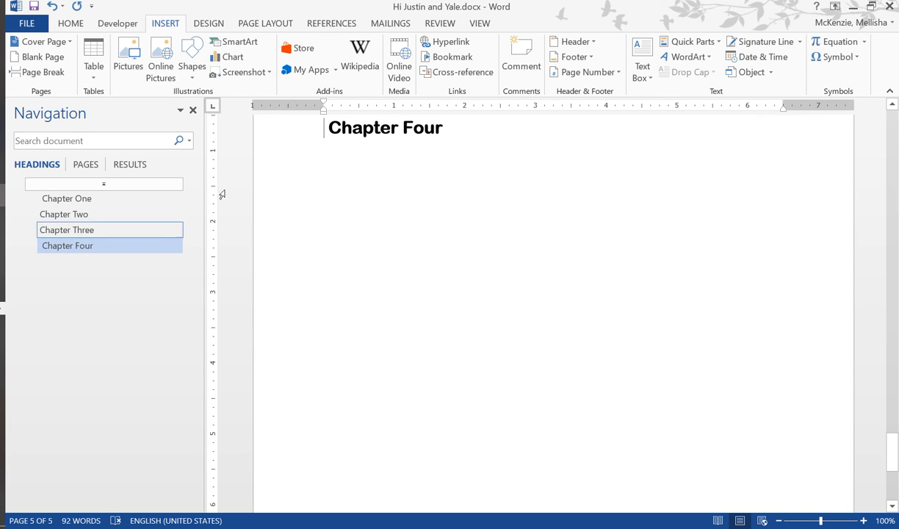
left_click(75, 214)
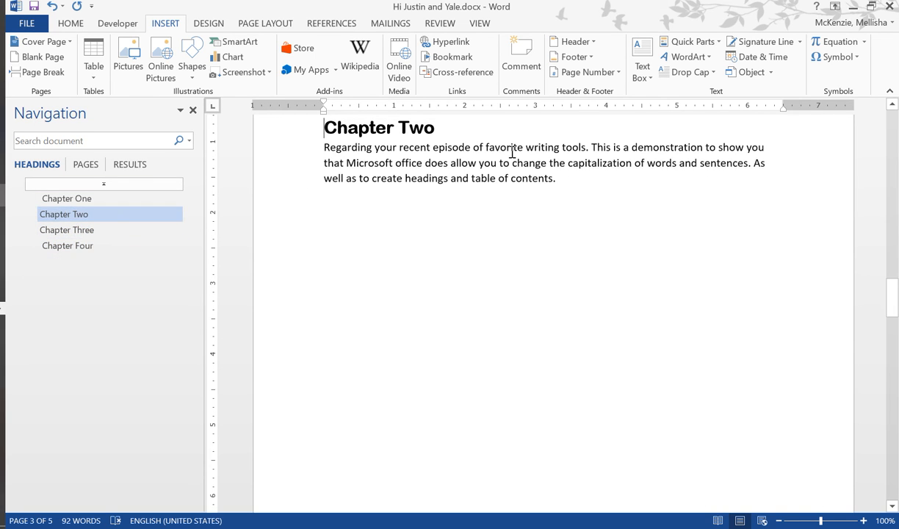
- Try to delete the table of contents directly on the first page
left_click_drag(897, 297, 889, 94)
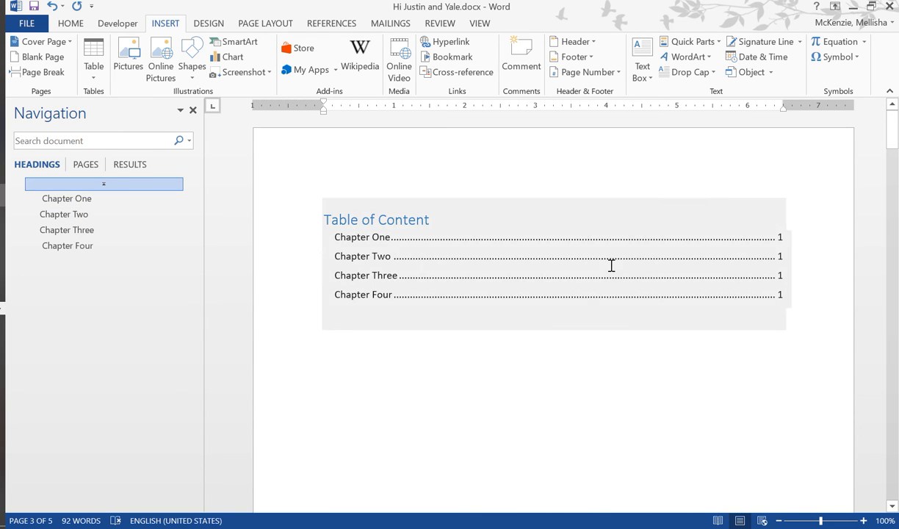
left_click(470, 250)
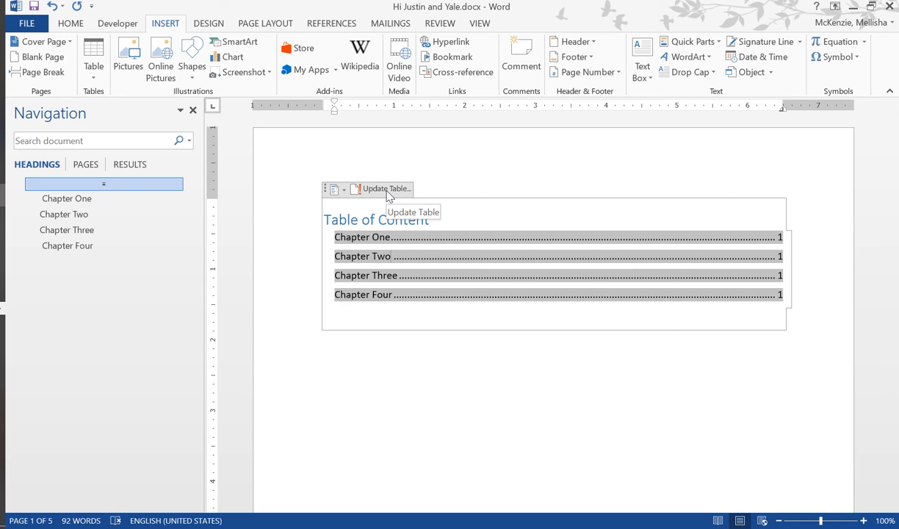
key("Delete")
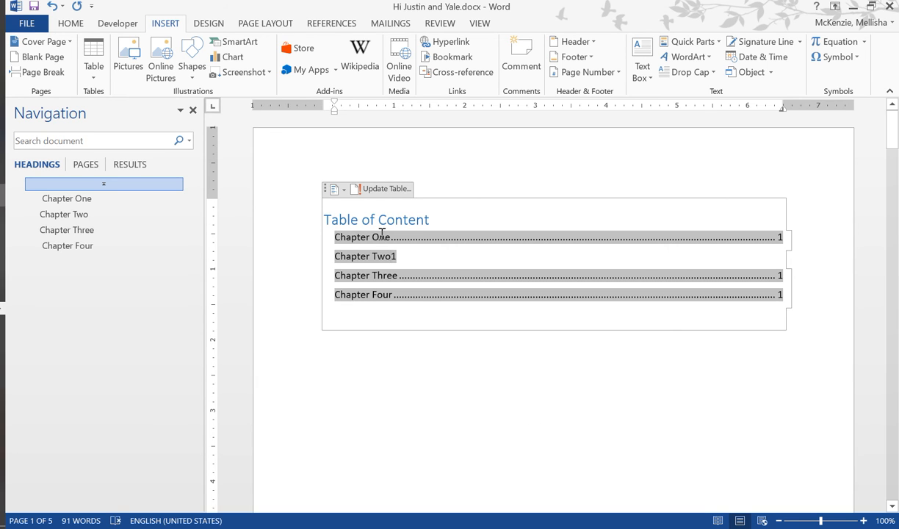
left_click(331, 189)
left_click(372, 194)
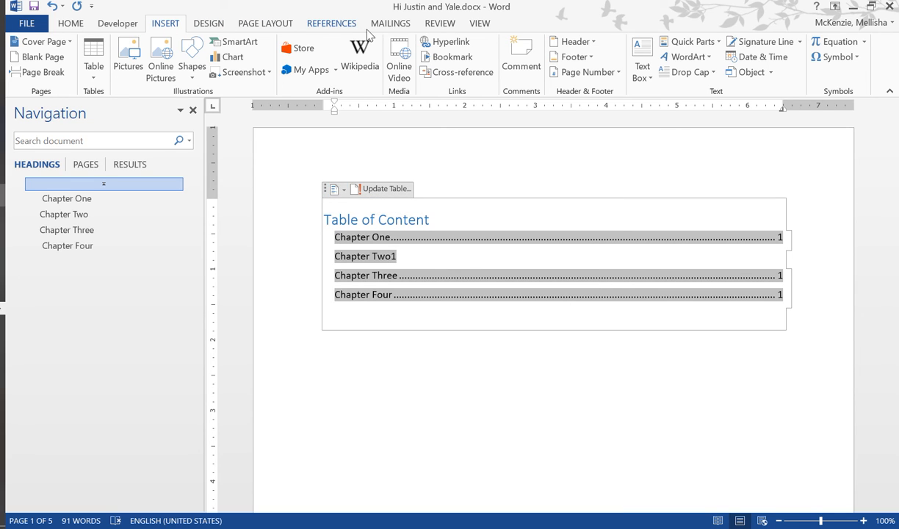
- Remove the table of contents from the document with the Remove Table of Contents command
left_click(439, 25)
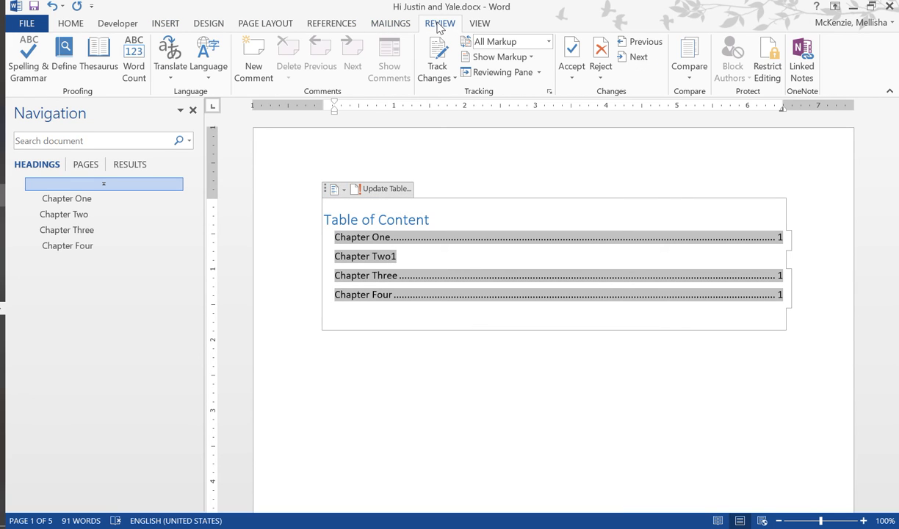
left_click(329, 24)
left_click(47, 81)
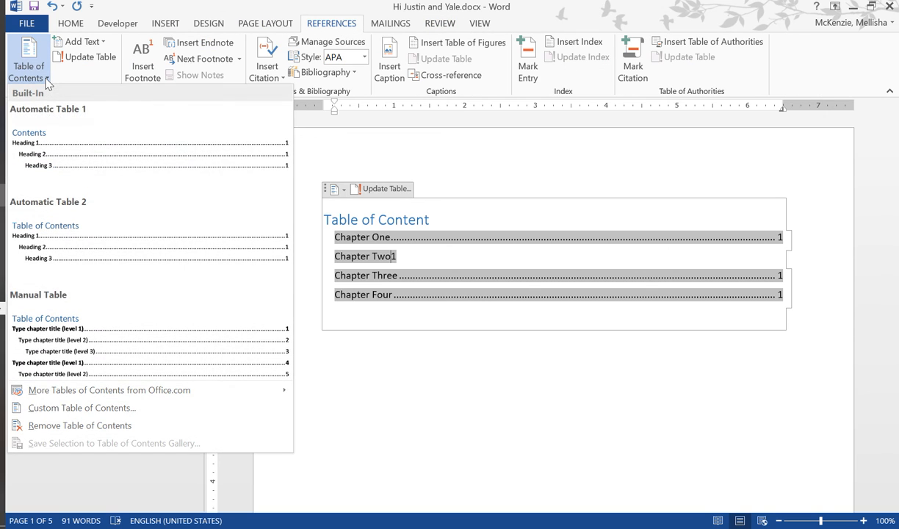
left_click(98, 425)
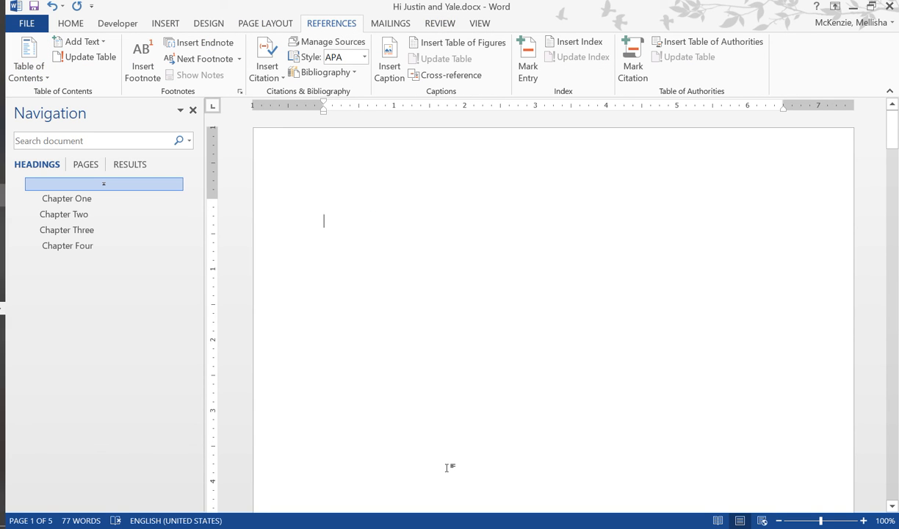
type("Ch")
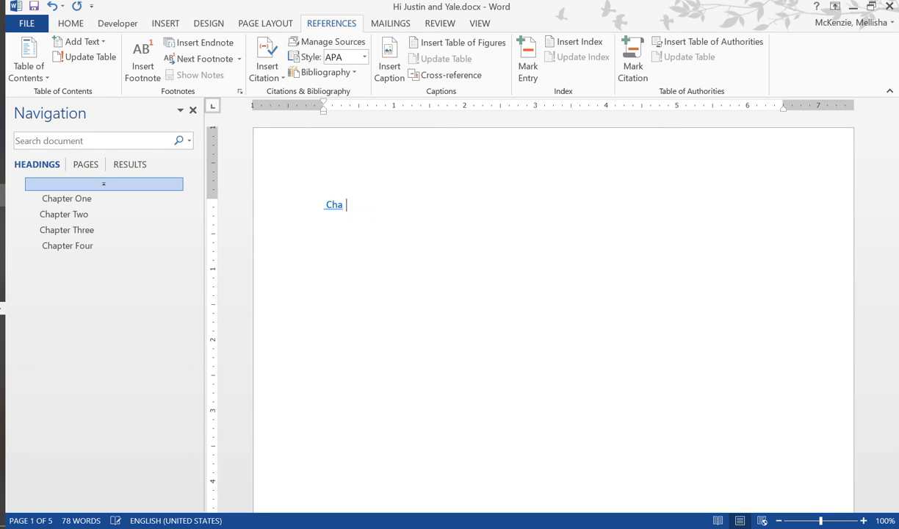
left_click(64, 24)
left_click(469, 69)
left_click(419, 309)
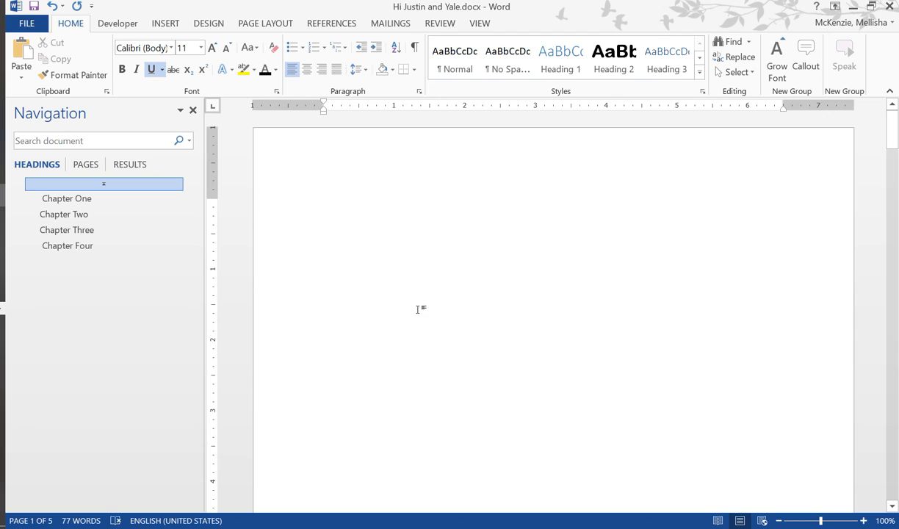
type("Ch")
key("BackSpace")
key("BackSpace")
key("BackSpace")
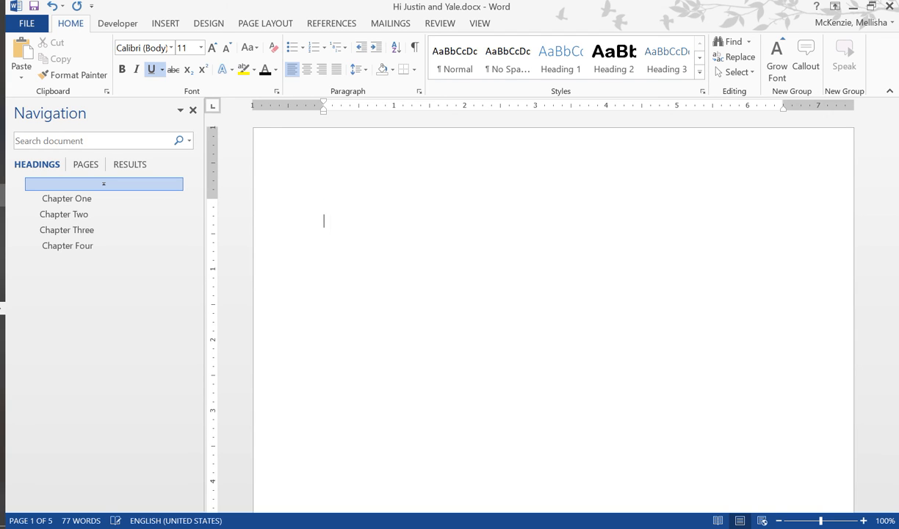
- Apply the Normal style to the blank first line and list "Chapter One", "Chapter Two", "Chapter Three" and "Chapter Four" on separate lines
left_click(463, 64)
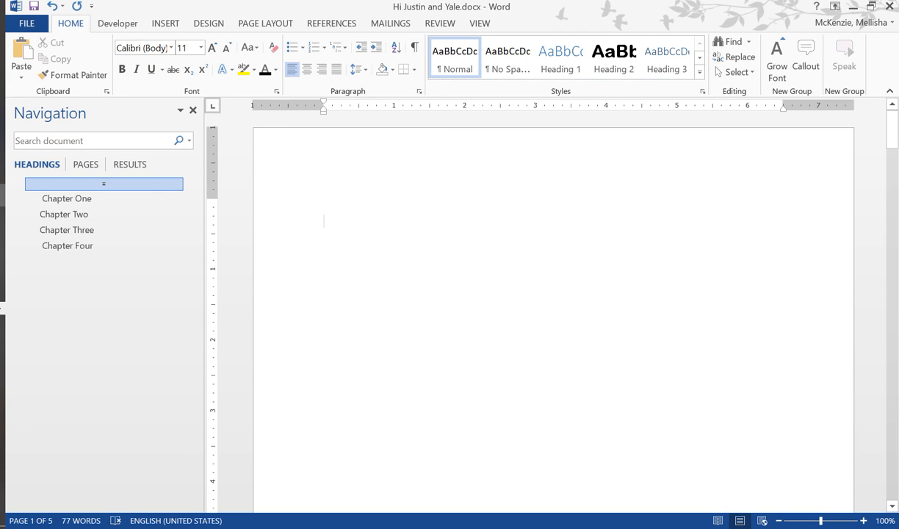
type("c")
key("BackSpace")
type("Chapter")
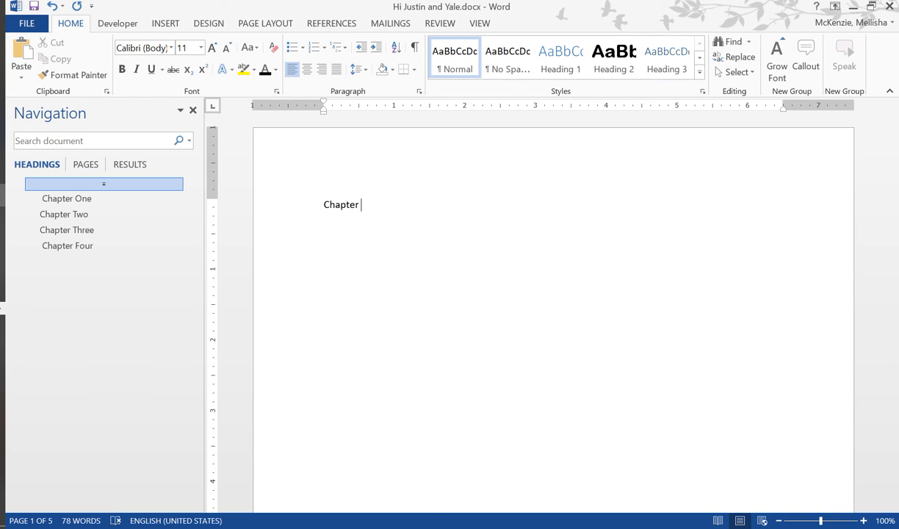
type(" One C")
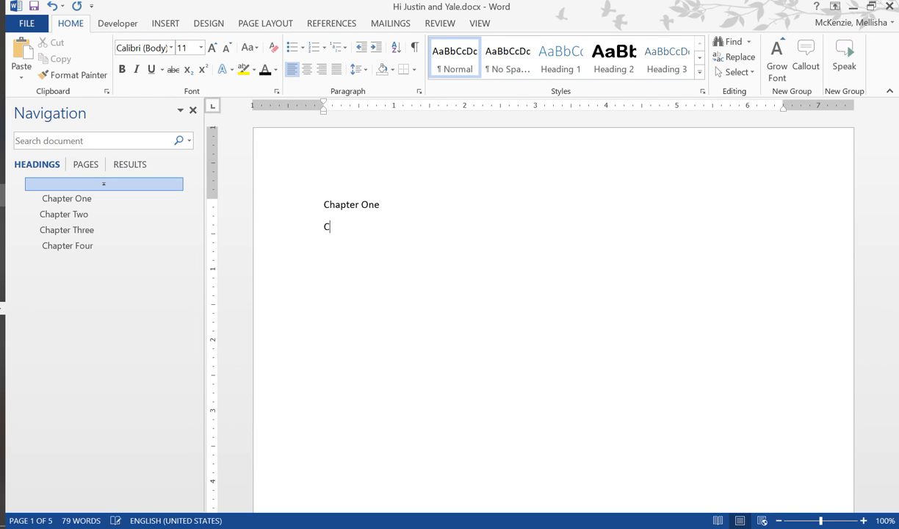
type("hapter Two ")
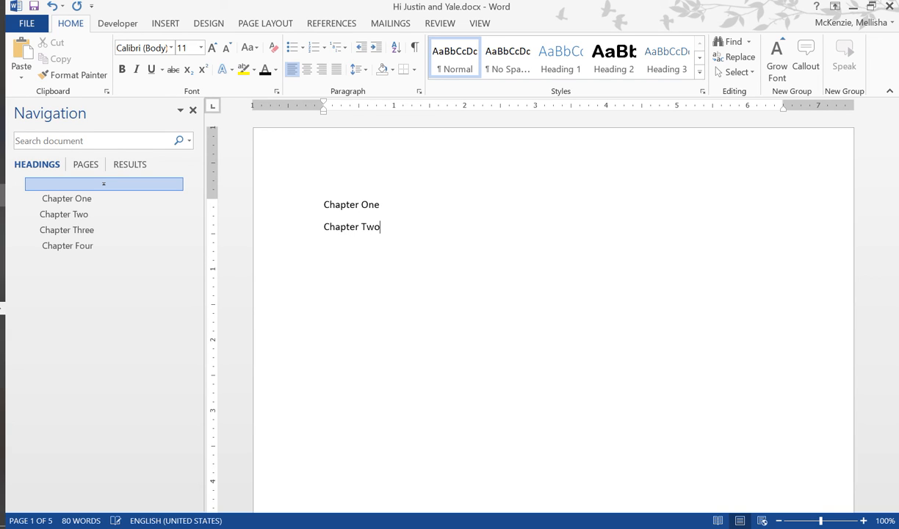
type("Chapter ")
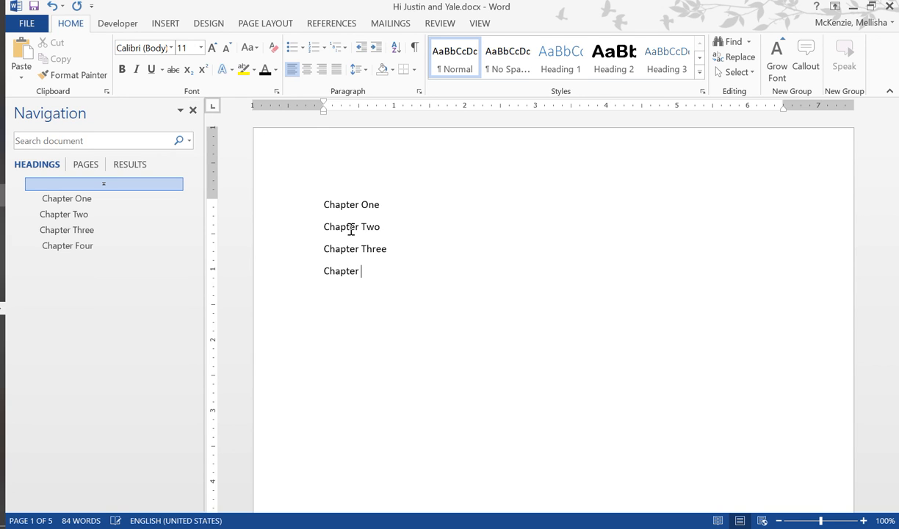
type("Three Chapter Four")
double_click(482, 264)
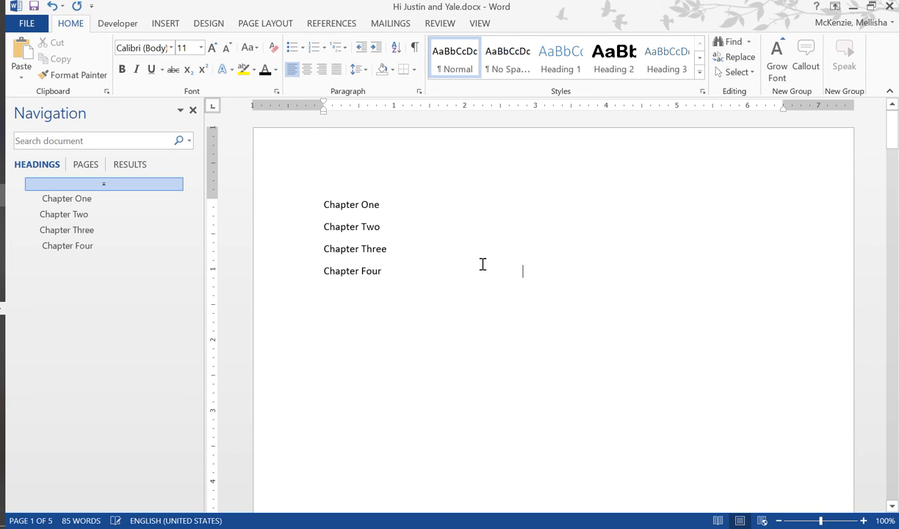
- Hyperlink the "Chapter One" line on the first page to the Chapter One heading in this document
triple_click(320, 198)
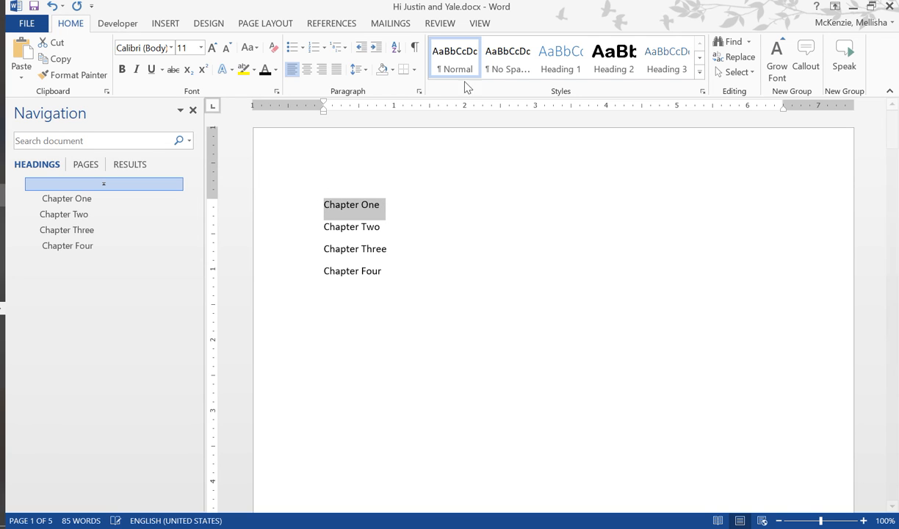
right_click(363, 215)
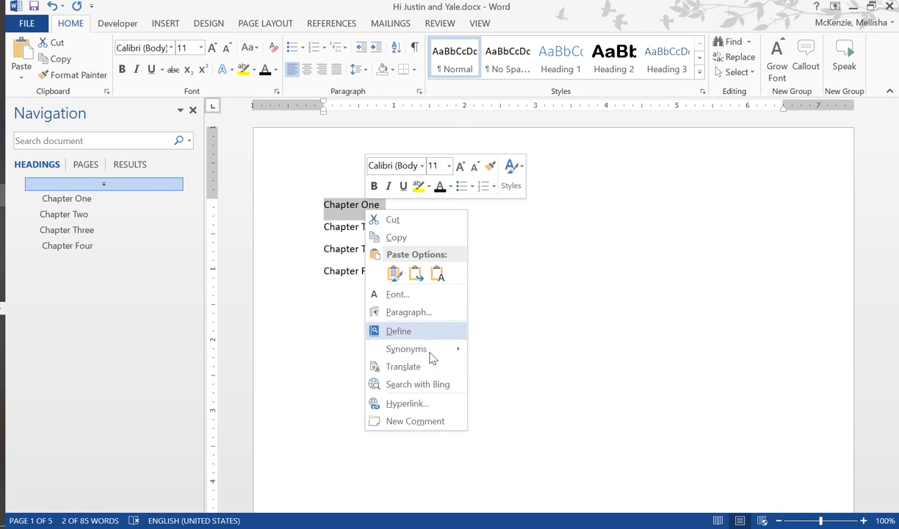
left_click(413, 385)
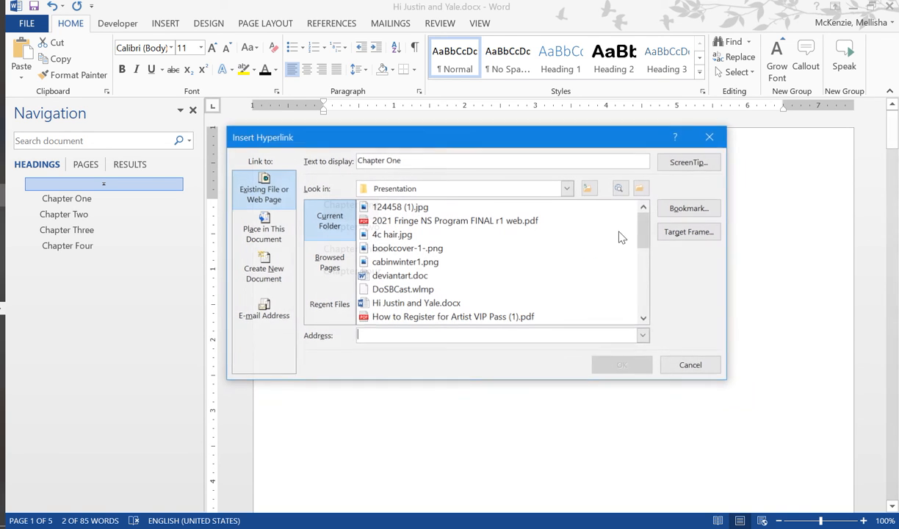
left_click(263, 229)
left_click(350, 228)
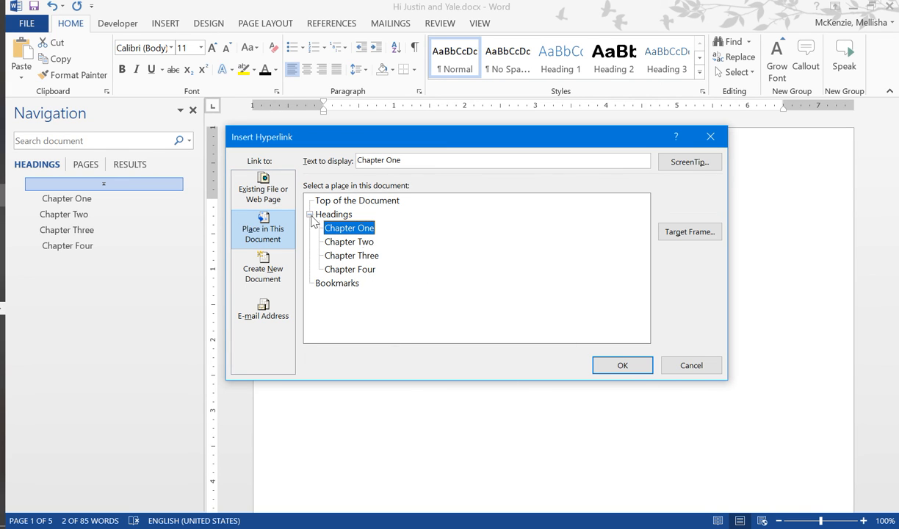
left_click(621, 365)
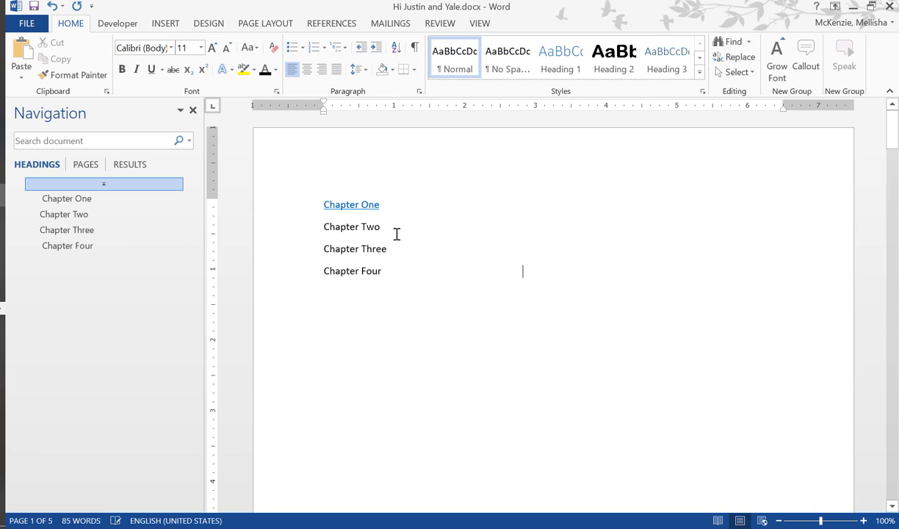
- Hyperlink the "Chapter Two" line in the typed list to the document's Chapter Two heading
left_click(315, 226)
right_click(339, 227)
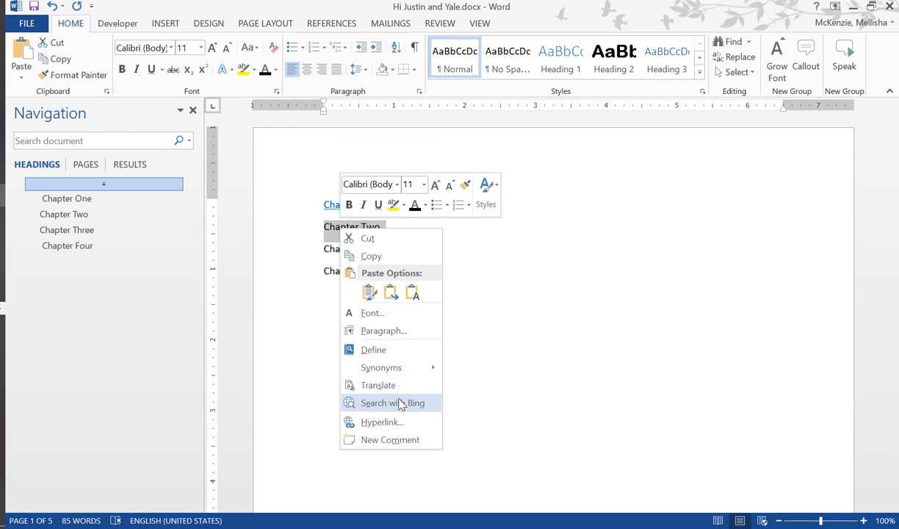
left_click(382, 422)
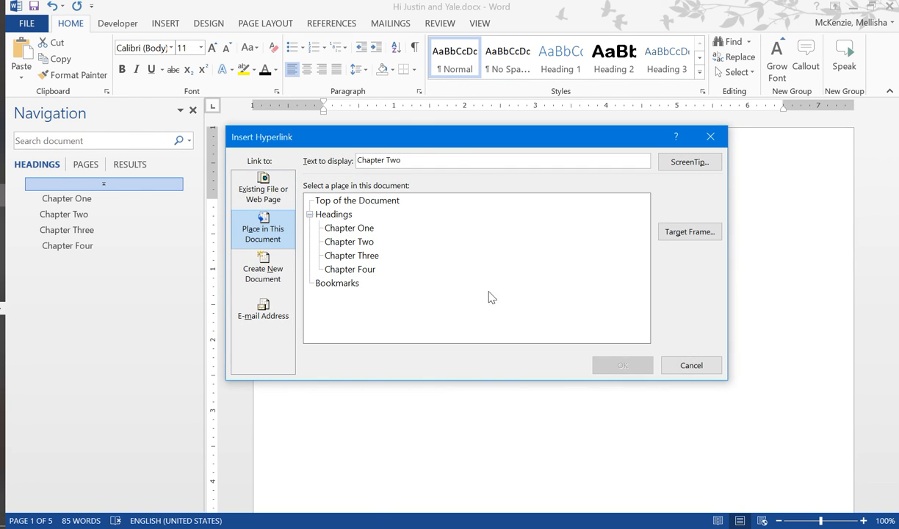
left_click(368, 245)
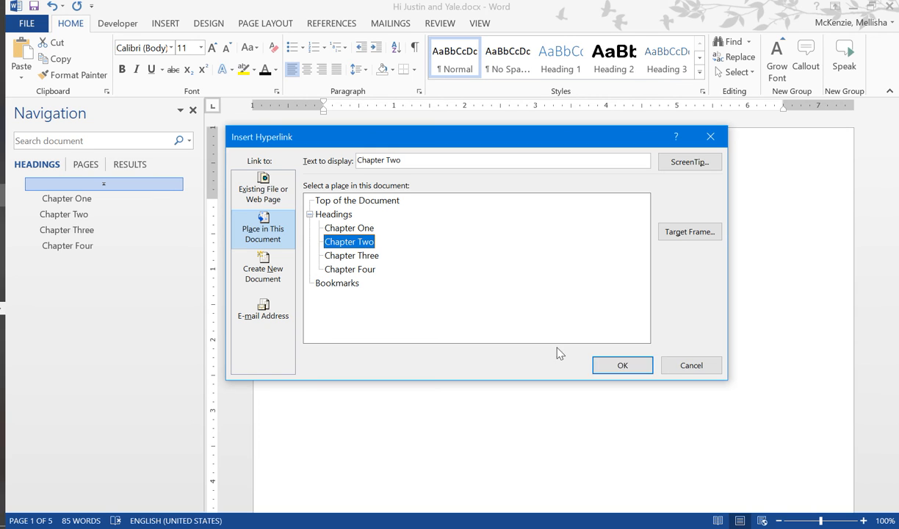
left_click(623, 364)
- Hyperlink the "Chapter Three" line in the typed list to the document's Chapter Three heading
left_click(317, 247)
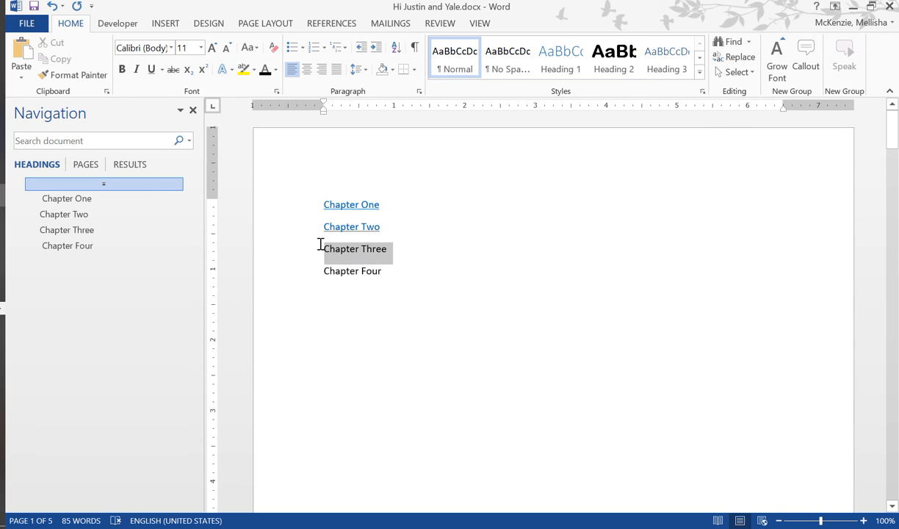
right_click(354, 254)
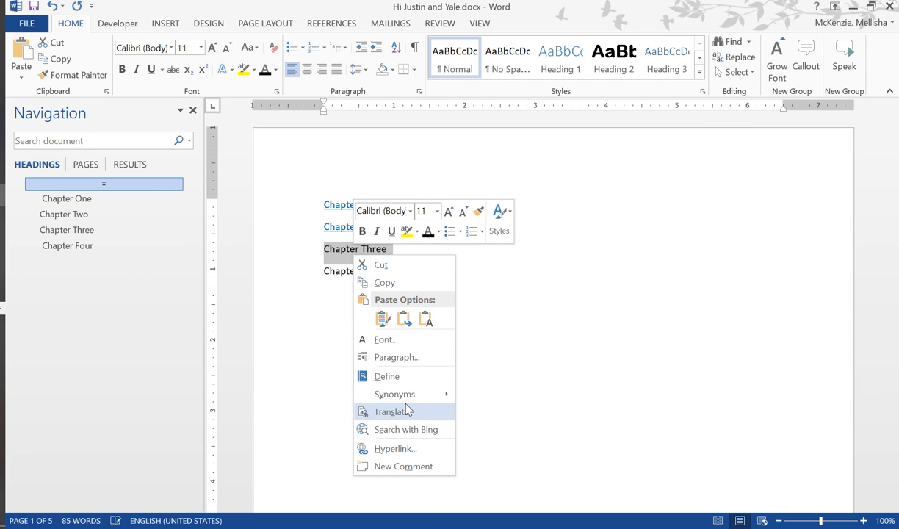
left_click(410, 445)
left_click(363, 257)
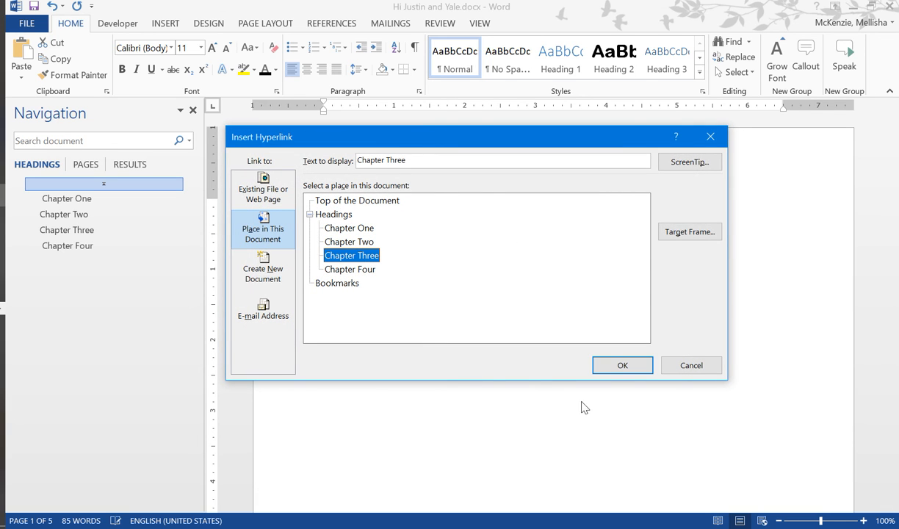
left_click(621, 366)
- Hyperlink the "Chapter Four" line in the typed list to the document's Chapter Four heading
left_click_drag(386, 283, 346, 272)
right_click(350, 272)
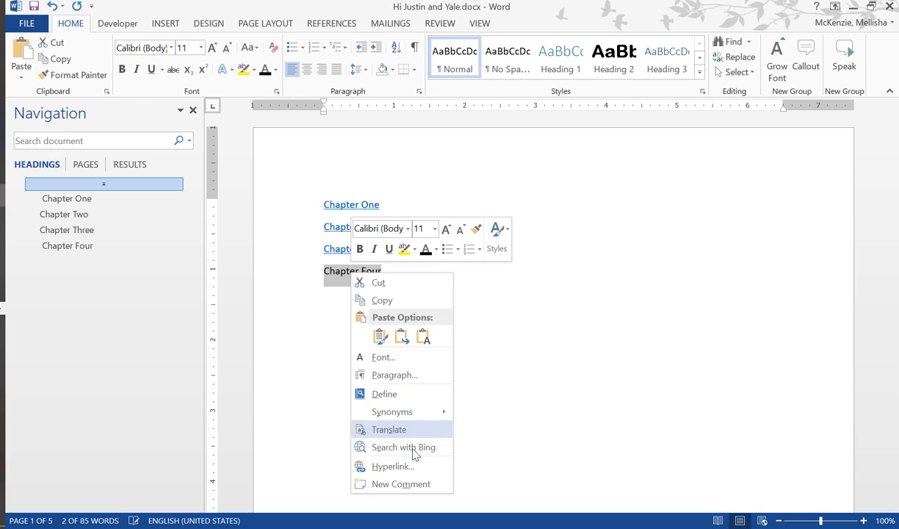
left_click(413, 467)
left_click(349, 269)
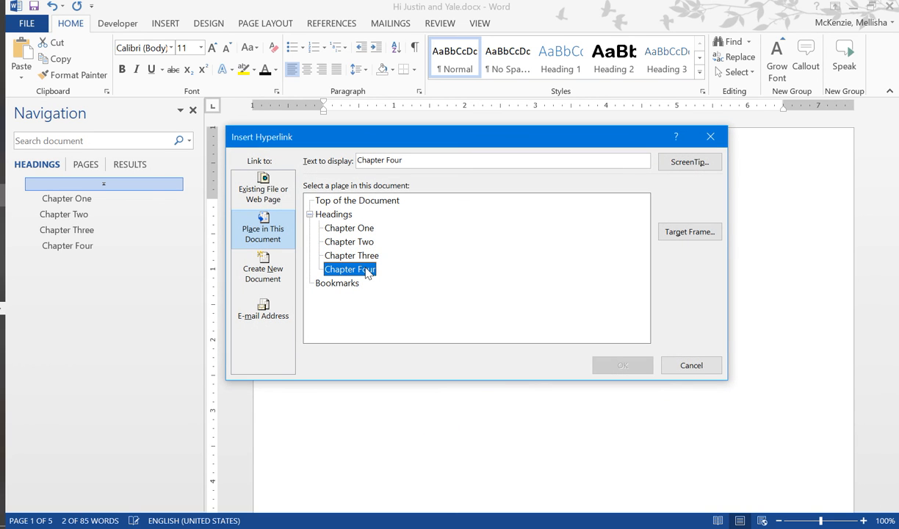
left_click(622, 365)
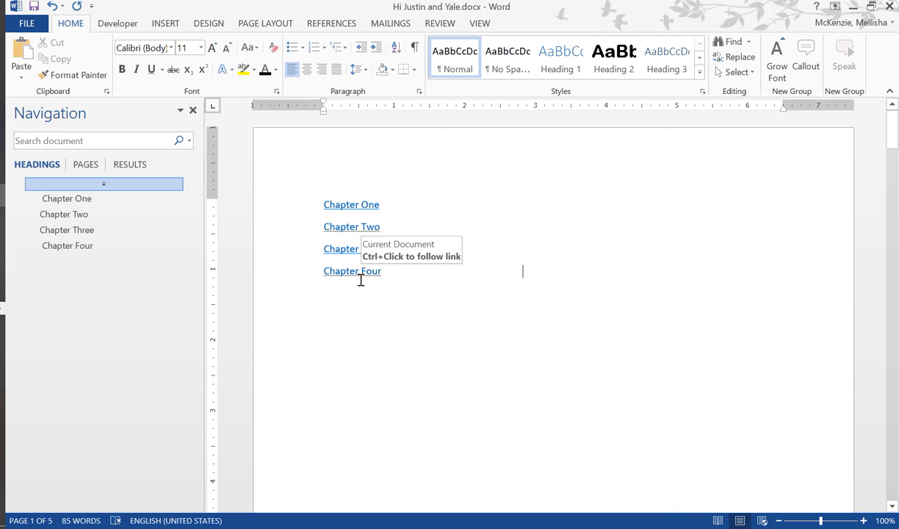
- Follow the Chapter Four link to test it, and return to the list on the first page
left_click(363, 273, "ctrl")
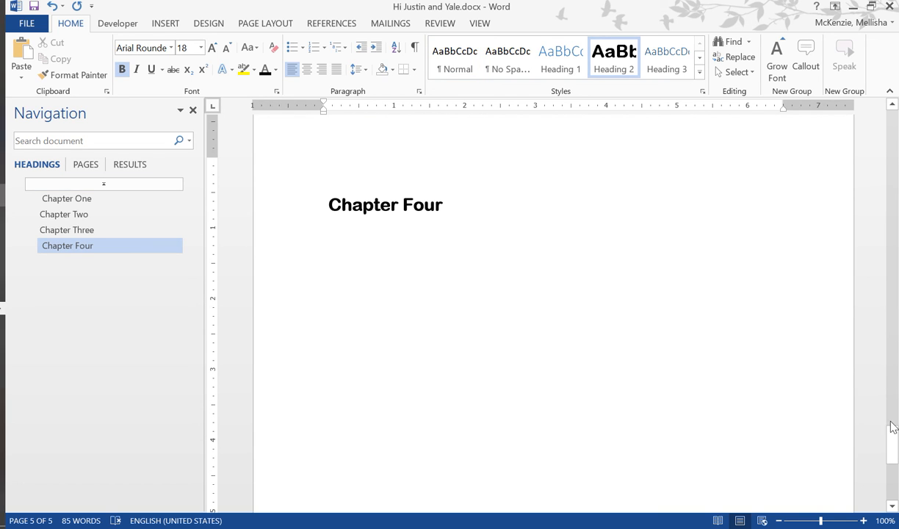
left_click_drag(892, 426, 844, 87)
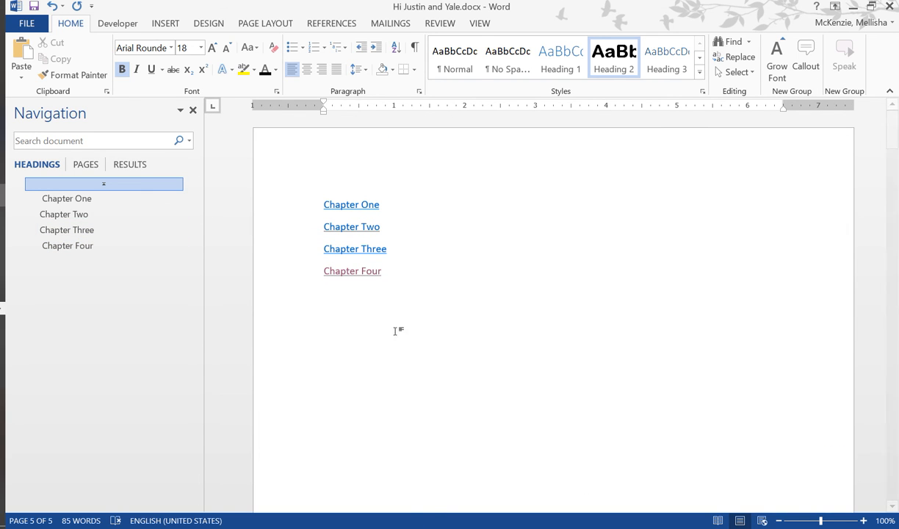
left_click(400, 331)
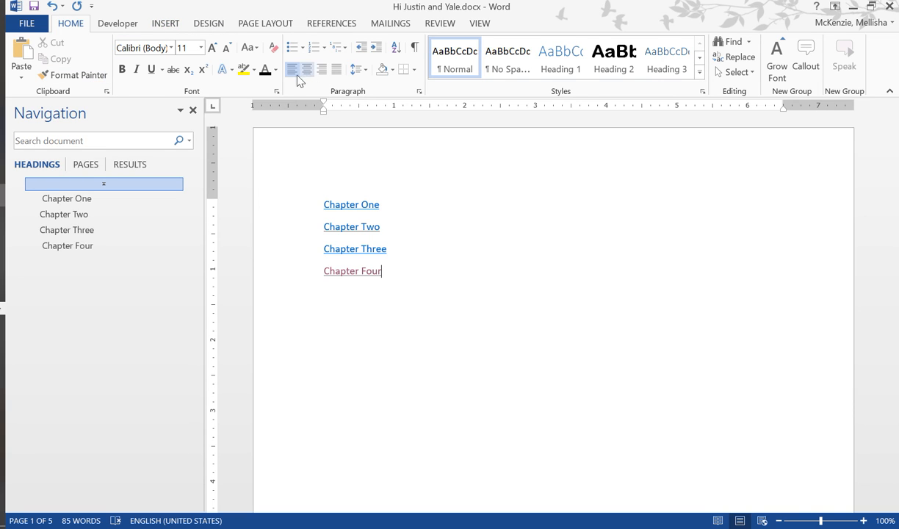
left_click(257, 48)
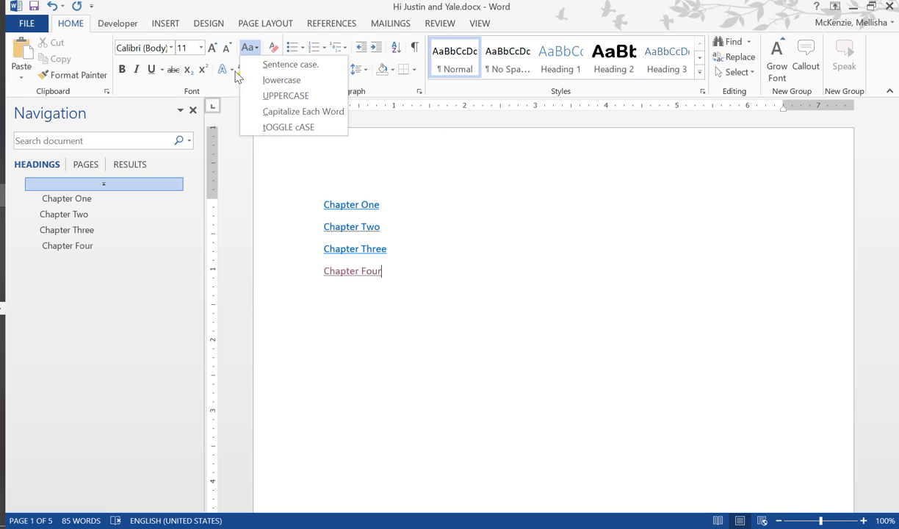
left_click(558, 293)
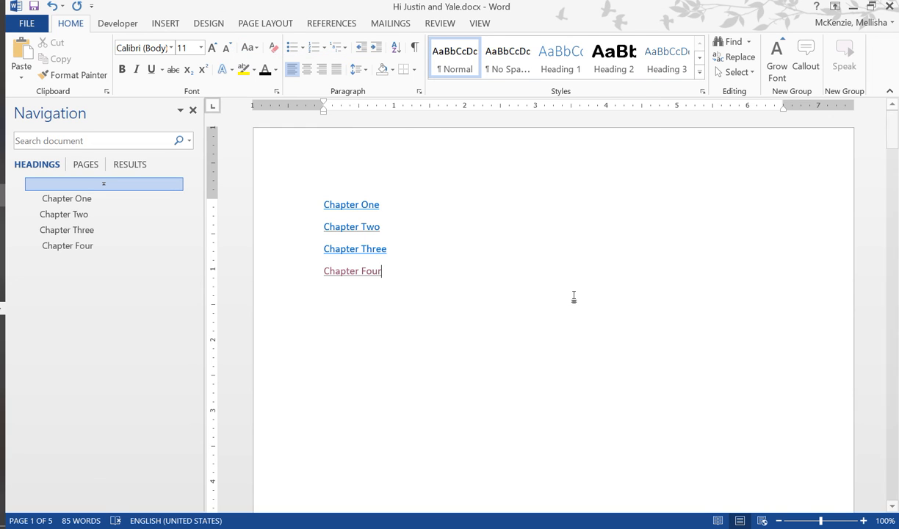
left_click(749, 73)
left_click(752, 74)
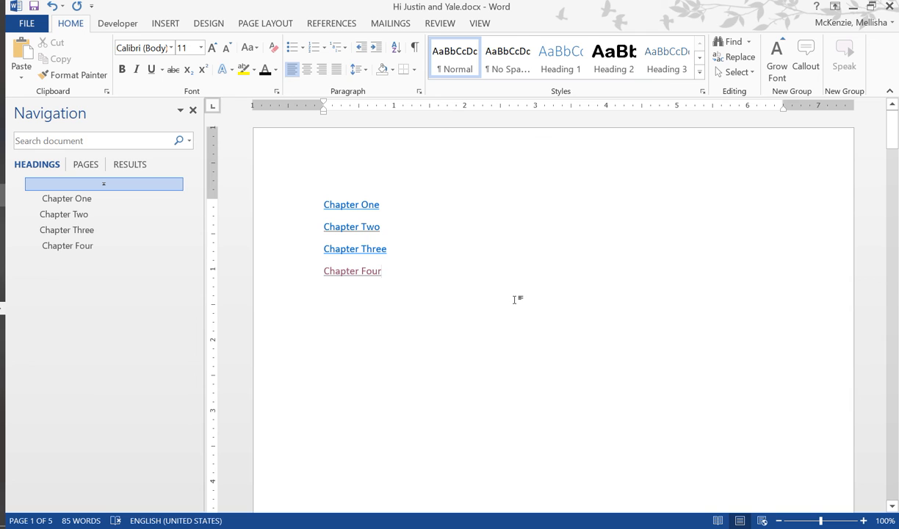
left_click_drag(357, 294, 337, 179)
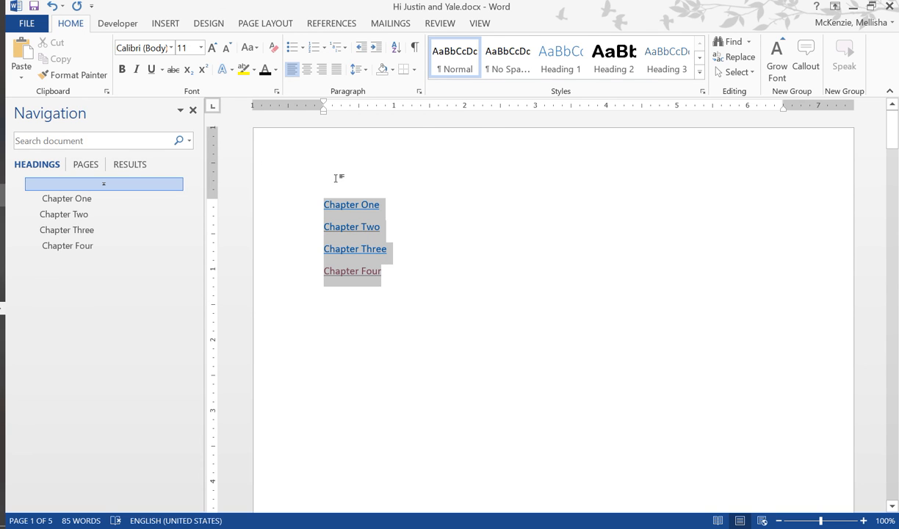
left_click(504, 303)
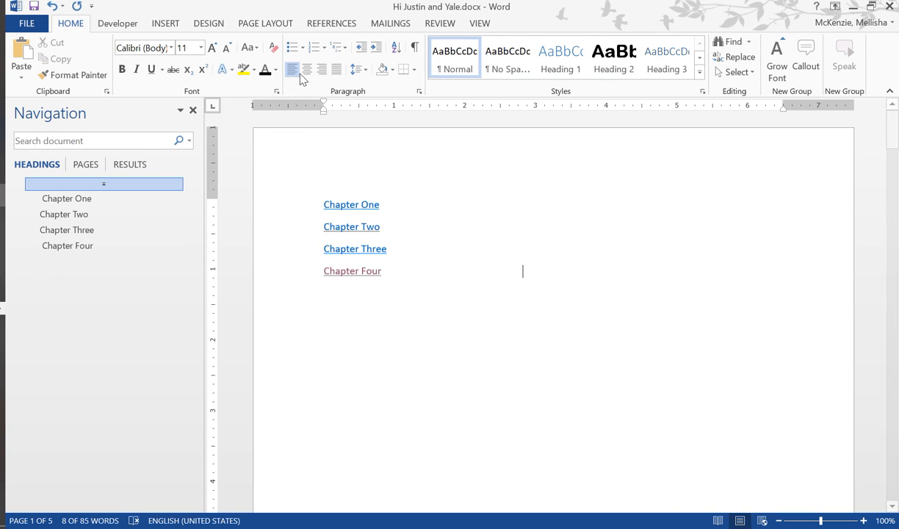
- Change the four chapter links on the first page to UPPERCASE
left_click_drag(398, 298, 325, 204)
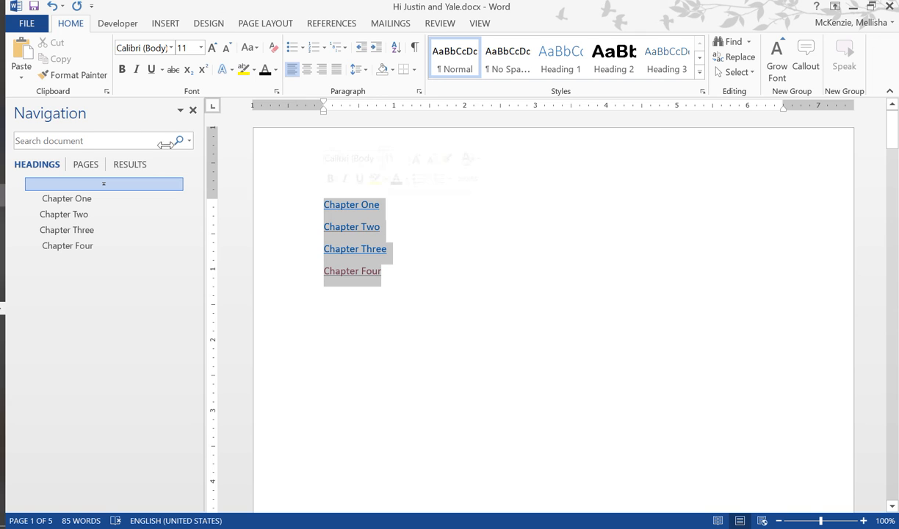
left_click(255, 47)
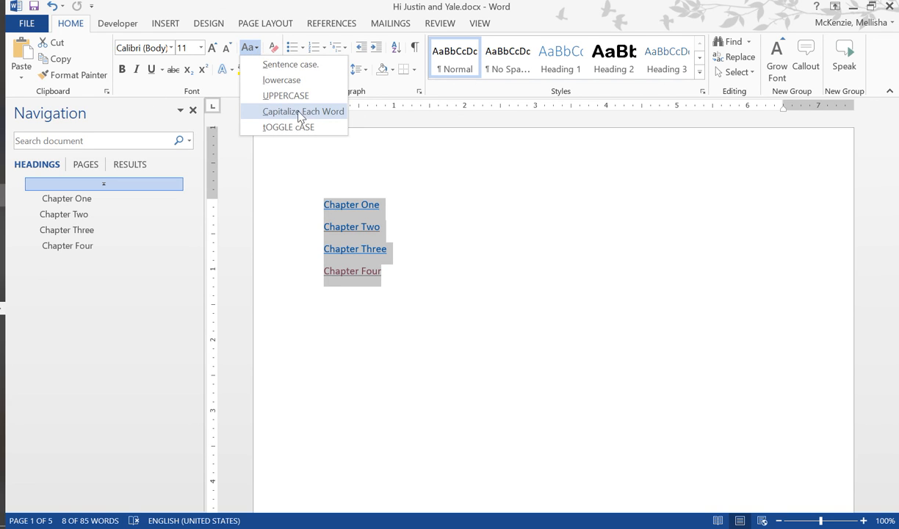
left_click(286, 95)
left_click(473, 294)
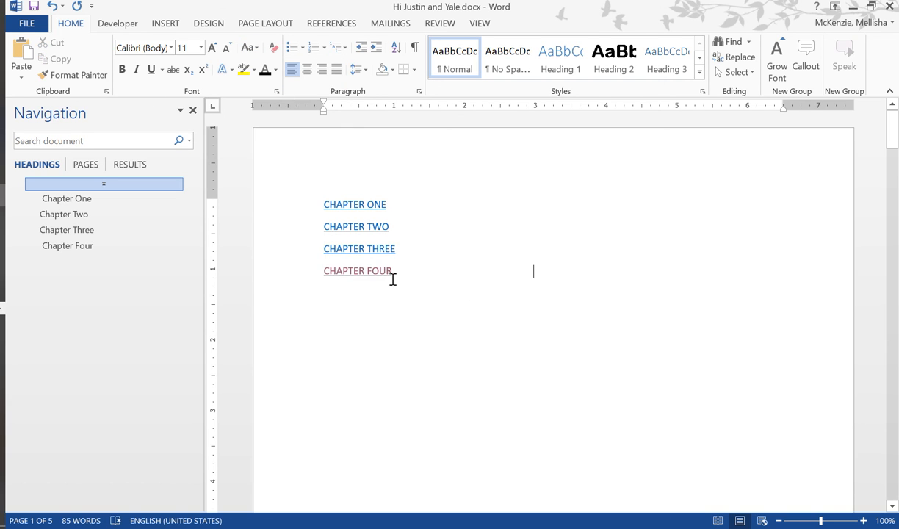
- Make the four chapter links on the first page bold and save the document
left_click_drag(393, 279, 302, 199)
left_click(122, 69)
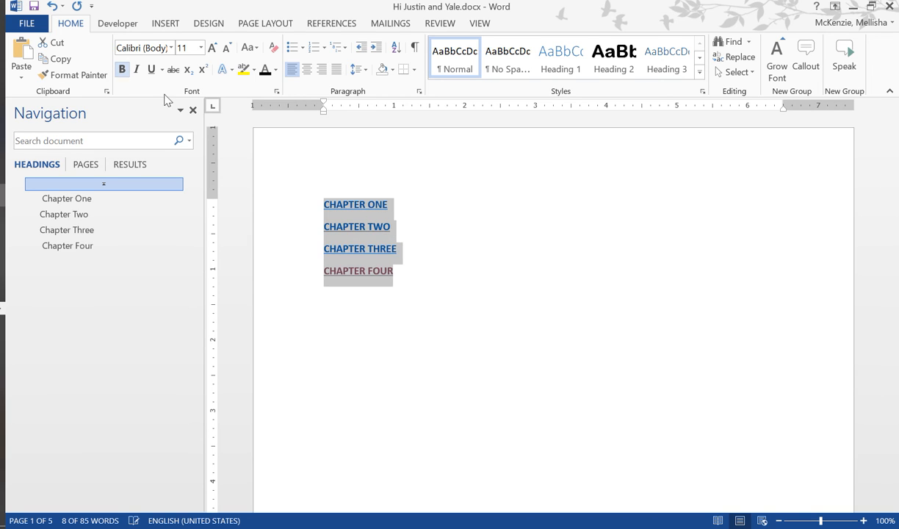
left_click(582, 340)
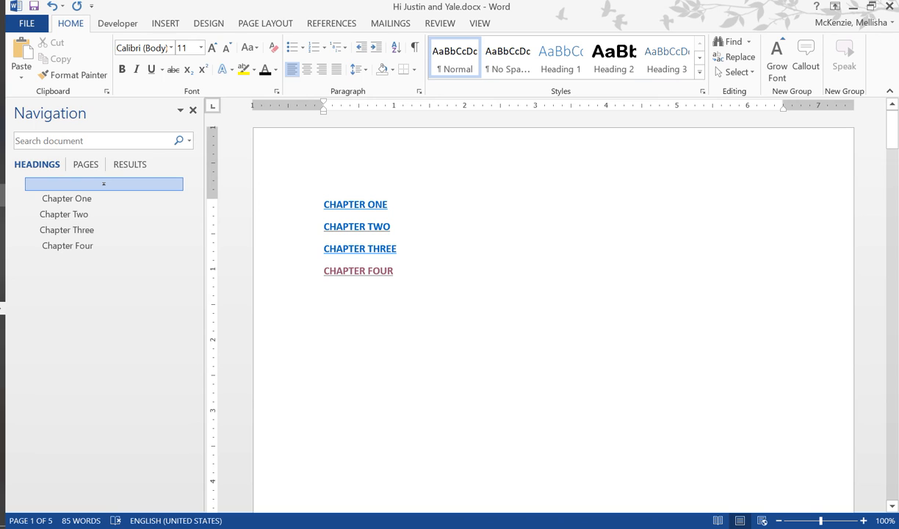
left_click(34, 6)
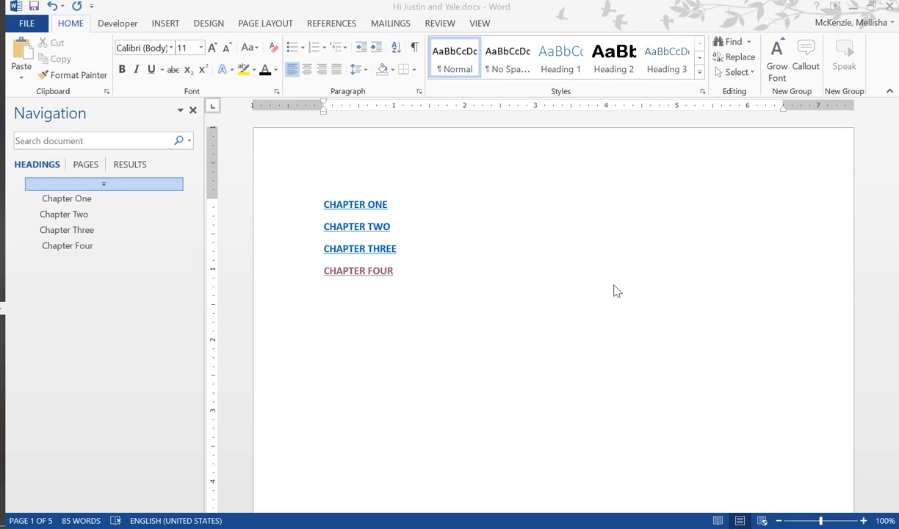